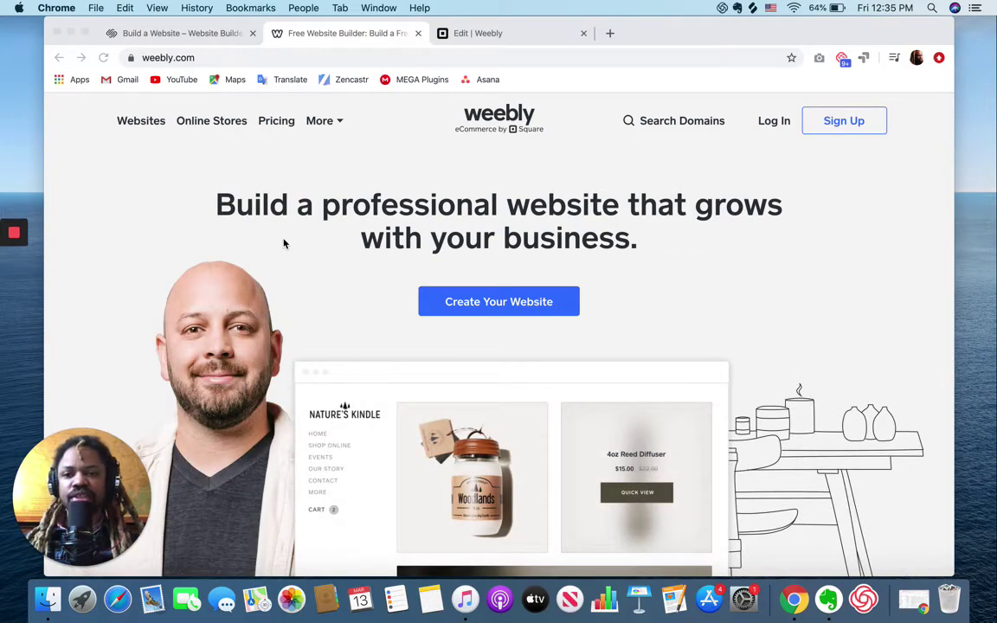
Step: Switch to the Squarespace site, open its website templates gallery and look through the Popular Designs
{"action": "left_click", "coordinate": [188, 34]}
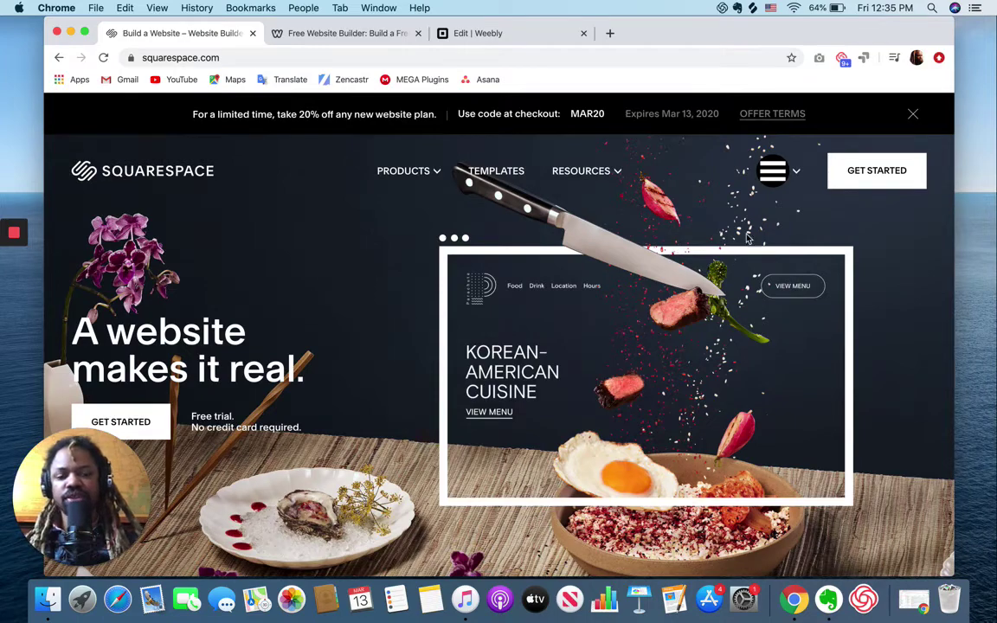
{"action": "left_click", "coordinate": [895, 190]}
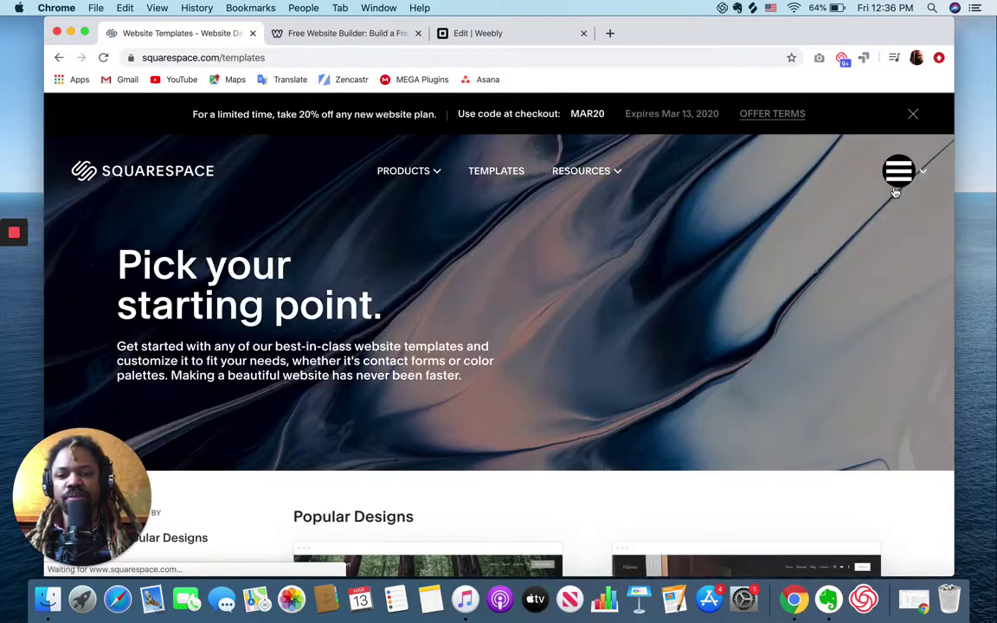
{"action": "scroll", "coordinate": [714, 269], "scroll_direction": "down", "scroll_amount": 5}
{"action": "scroll", "coordinate": [714, 269], "scroll_direction": "down", "scroll_amount": 4}
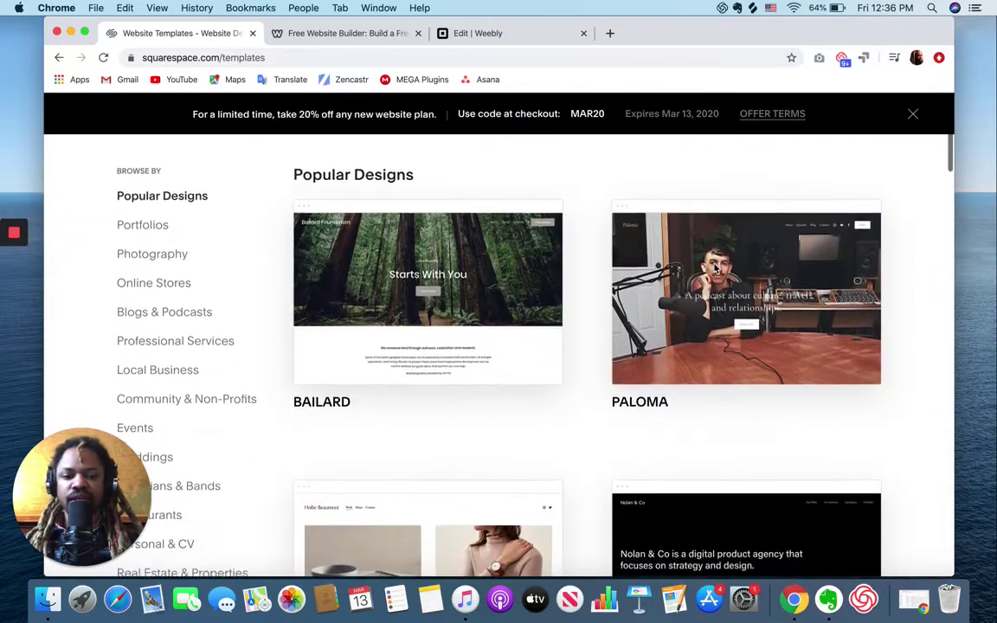
{"action": "scroll", "coordinate": [714, 268], "scroll_direction": "down", "scroll_amount": 2}
{"action": "scroll", "coordinate": [714, 268], "scroll_direction": "down", "scroll_amount": 3}
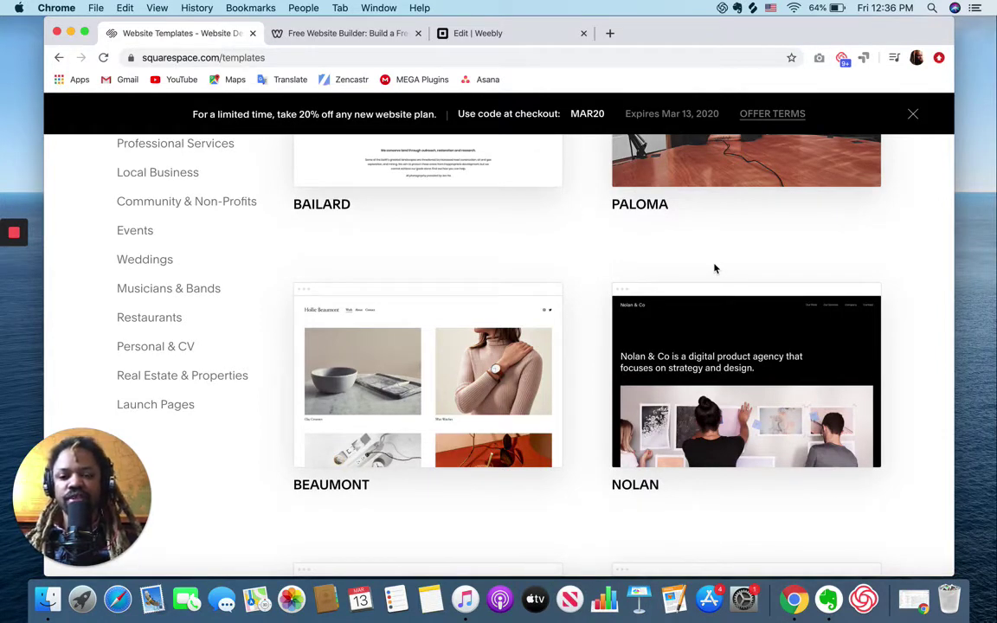
{"action": "scroll", "coordinate": [714, 268], "scroll_direction": "down", "scroll_amount": 1}
{"action": "scroll", "coordinate": [714, 268], "scroll_direction": "up", "scroll_amount": 4}
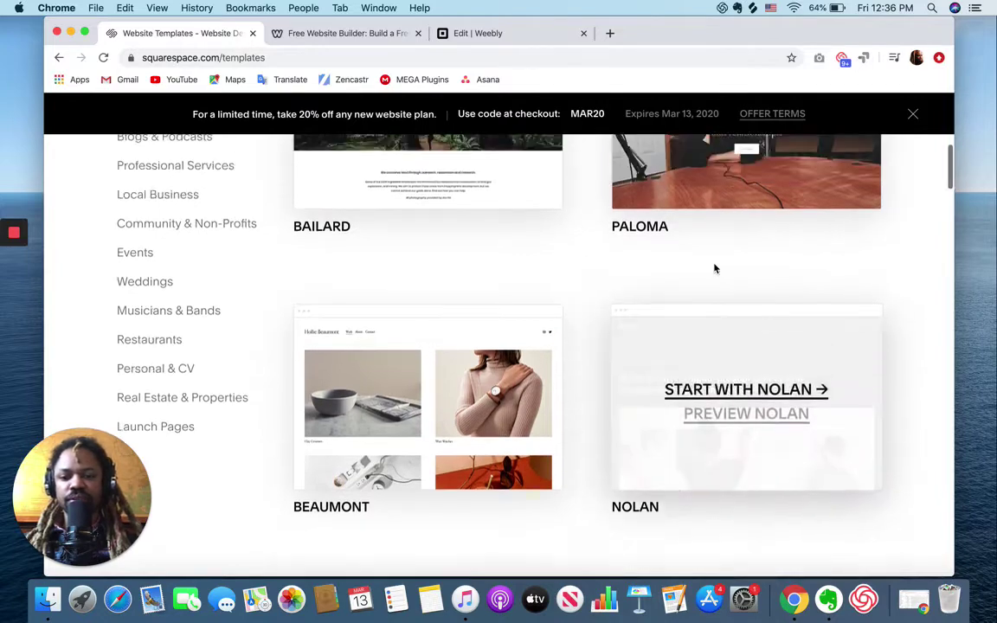
{"action": "scroll", "coordinate": [714, 268], "scroll_direction": "up", "scroll_amount": 1}
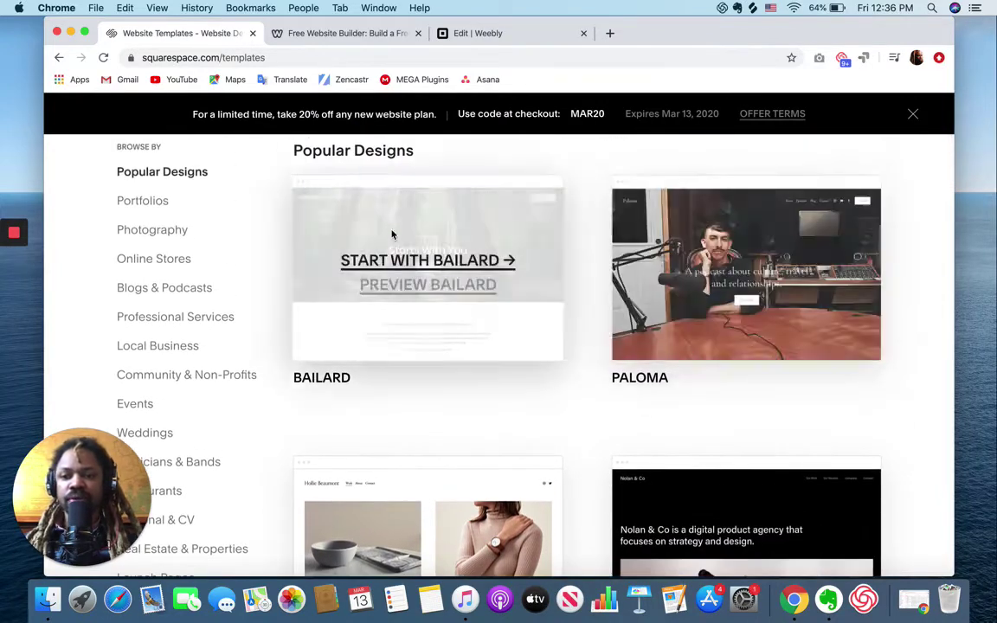
{"action": "scroll", "coordinate": [284, 233], "scroll_direction": "down", "scroll_amount": 1}
{"action": "scroll", "coordinate": [284, 234], "scroll_direction": "up", "scroll_amount": 1}
Step: Show the Online Stores templates and start a new site with the Crosby template
{"action": "left_click", "coordinate": [175, 259]}
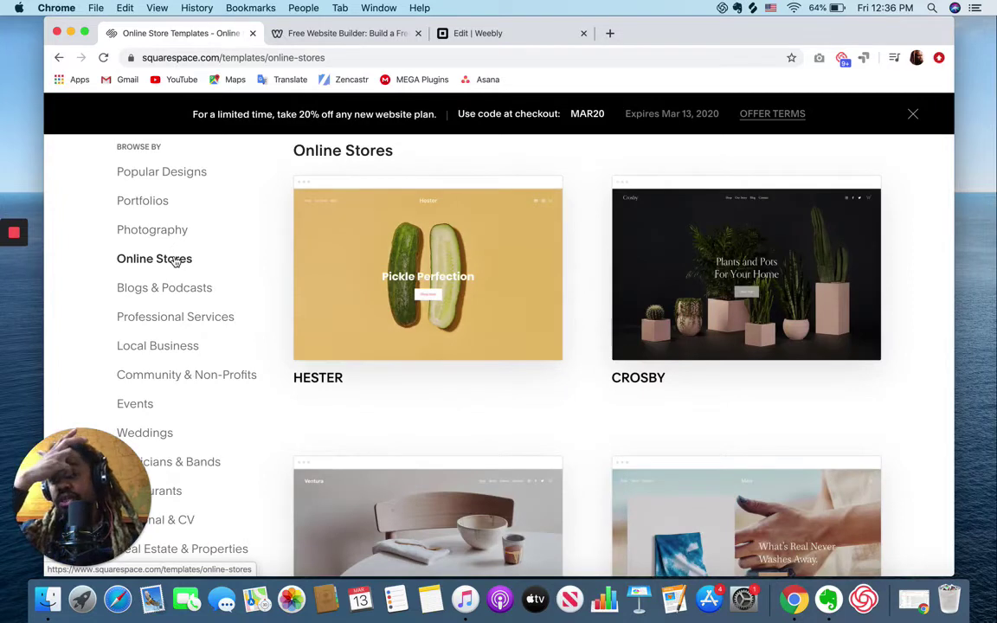
{"action": "scroll", "coordinate": [744, 260], "scroll_direction": "down", "scroll_amount": 1}
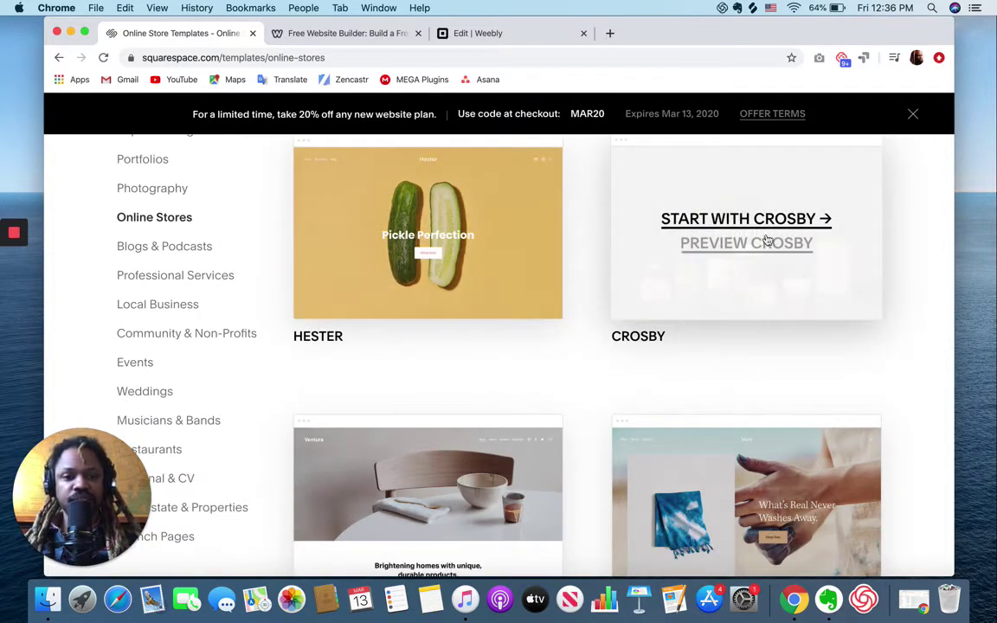
{"action": "scroll", "coordinate": [753, 225], "scroll_direction": "up", "scroll_amount": 3}
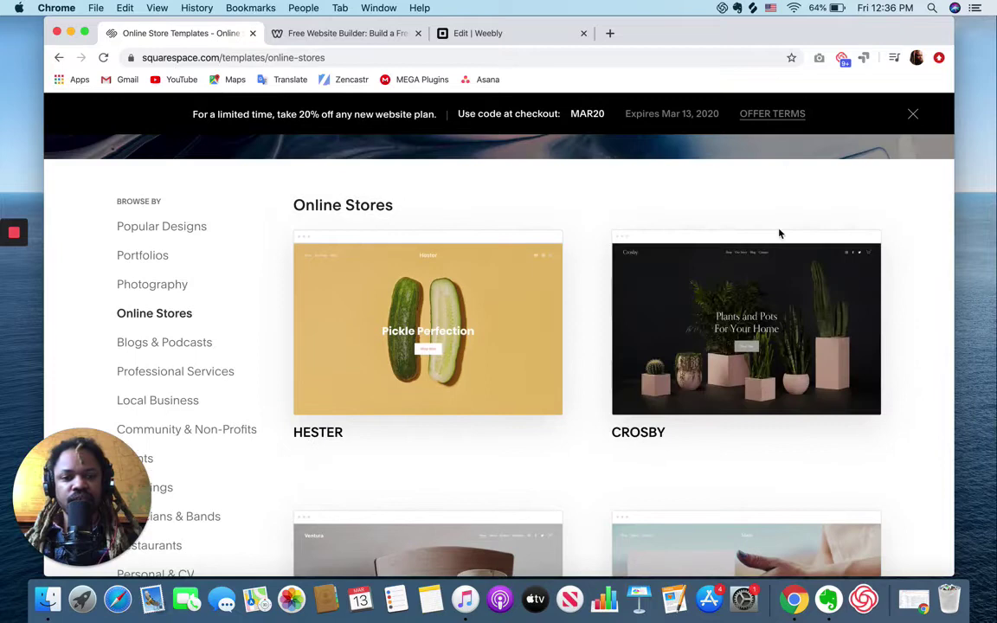
{"action": "scroll", "coordinate": [753, 260], "scroll_direction": "down", "scroll_amount": 1}
{"action": "left_click", "coordinate": [713, 282]}
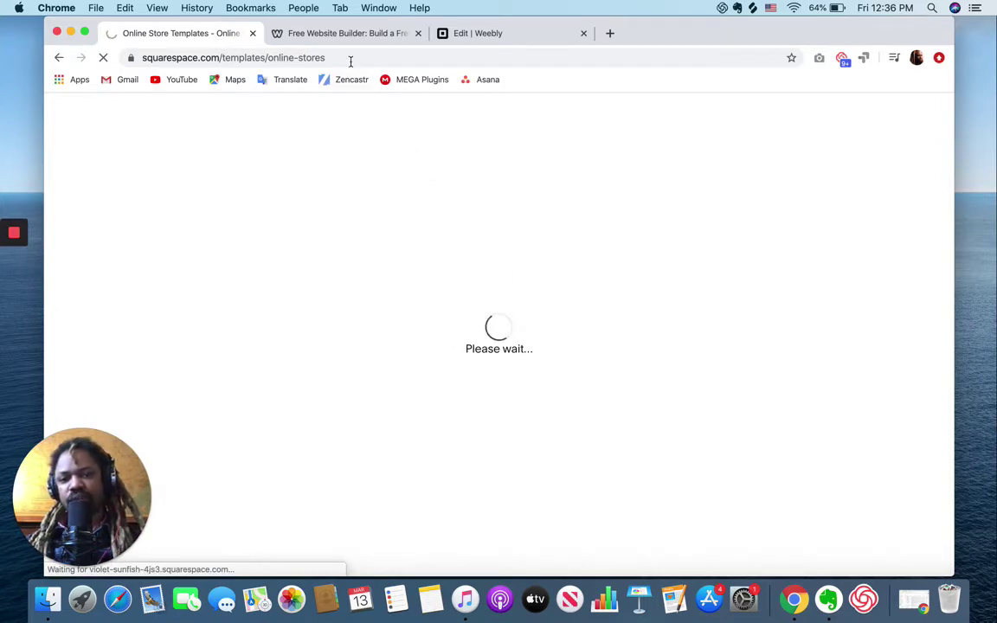
Step: Switch to the Weebly site and log in to the existing account with the saved credentials
{"action": "left_click", "coordinate": [339, 35]}
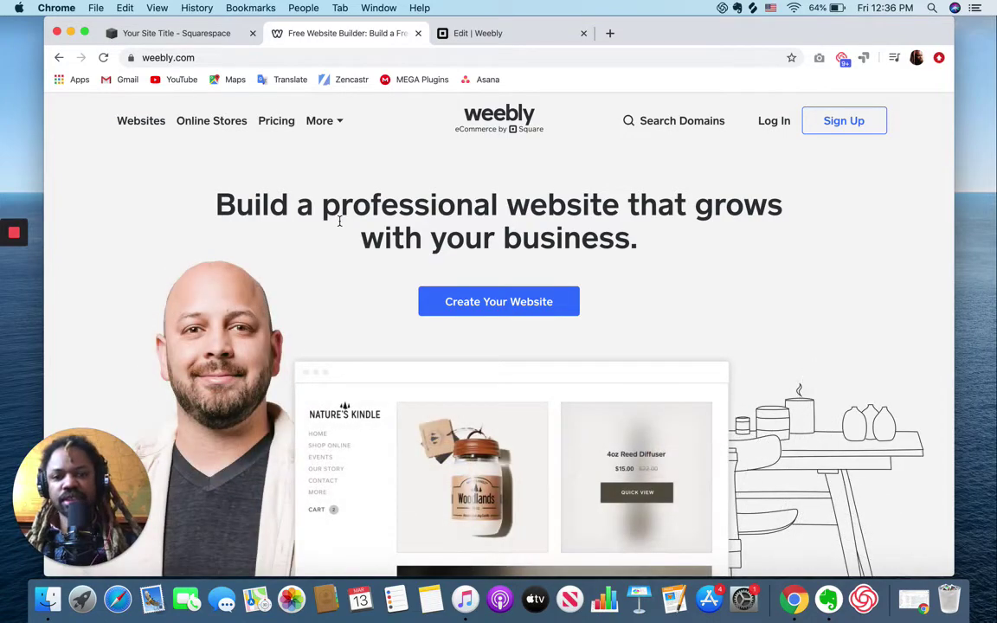
{"action": "scroll", "coordinate": [339, 222], "scroll_direction": "down", "scroll_amount": 10}
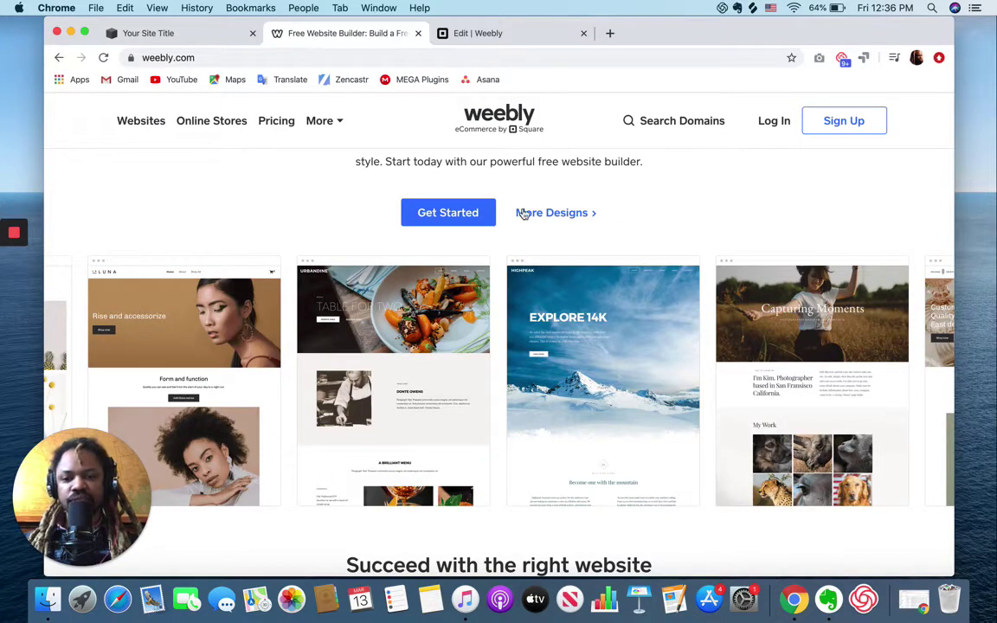
{"action": "scroll", "coordinate": [634, 209], "scroll_direction": "up", "scroll_amount": 10}
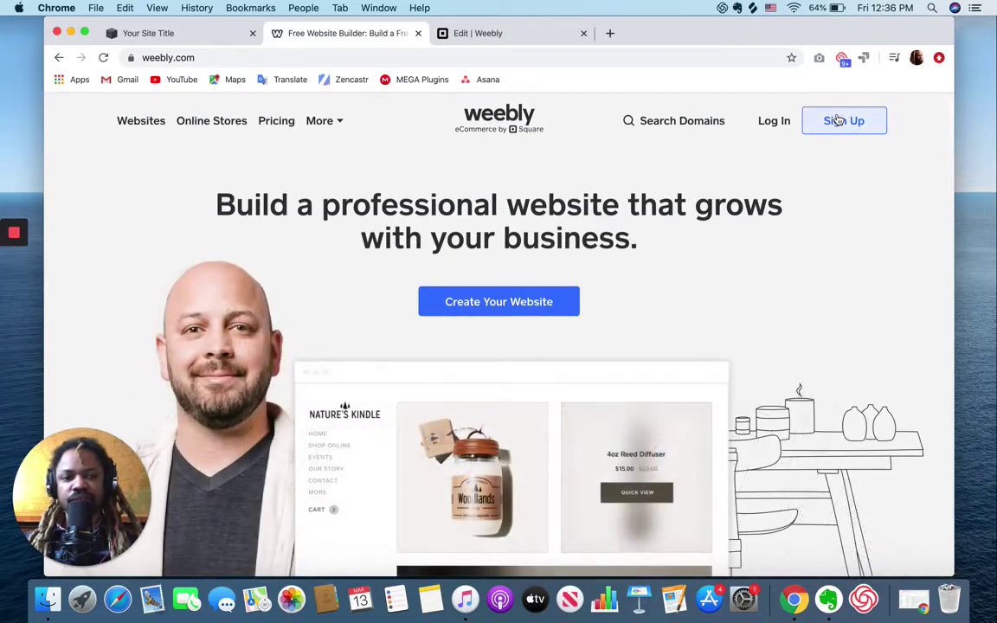
{"action": "left_click", "coordinate": [838, 121]}
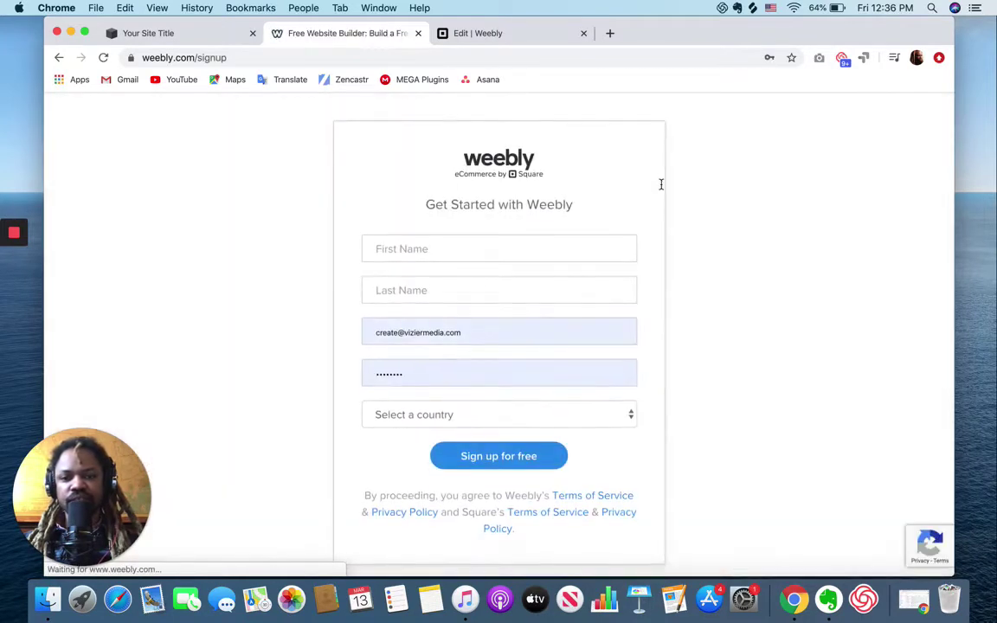
{"action": "scroll", "coordinate": [520, 484], "scroll_direction": "down", "scroll_amount": 2}
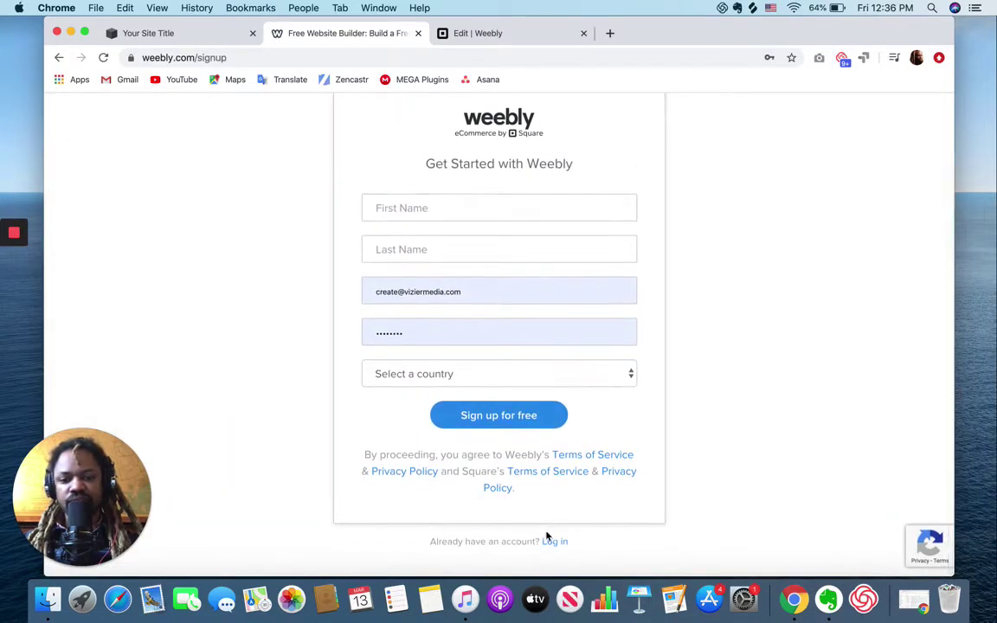
{"action": "left_click", "coordinate": [551, 543]}
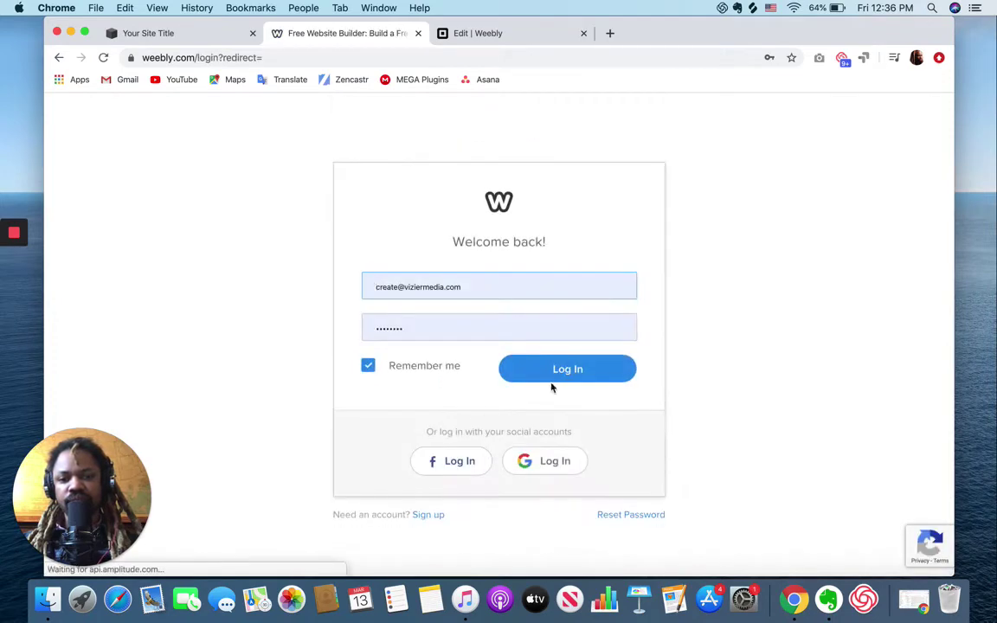
{"action": "left_click", "coordinate": [568, 377]}
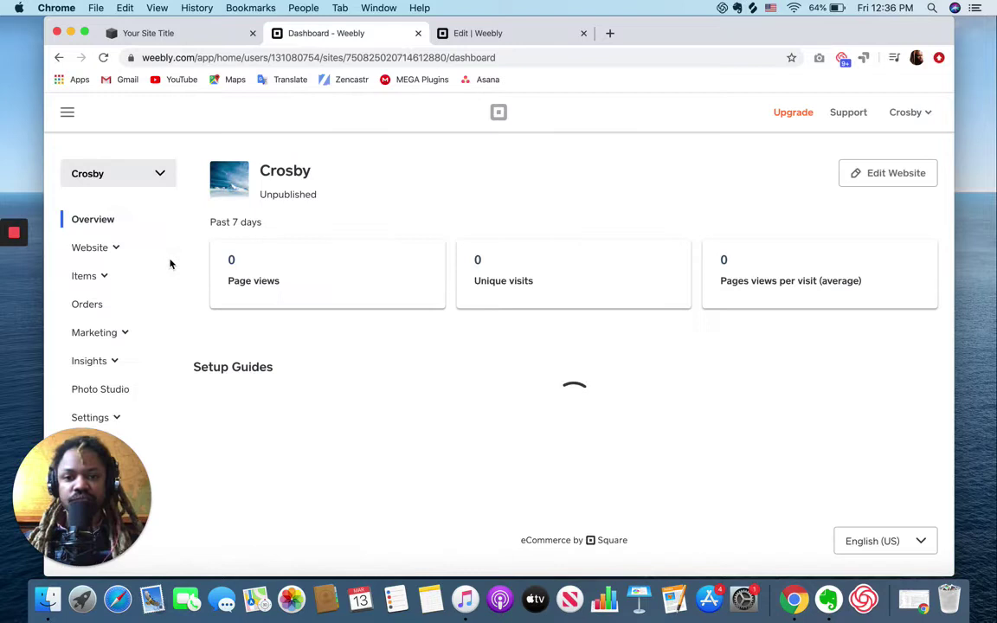
Step: Add a new site from the dashboard's site list, choosing a website with an online store
{"action": "scroll", "coordinate": [112, 289], "scroll_direction": "down", "scroll_amount": 2}
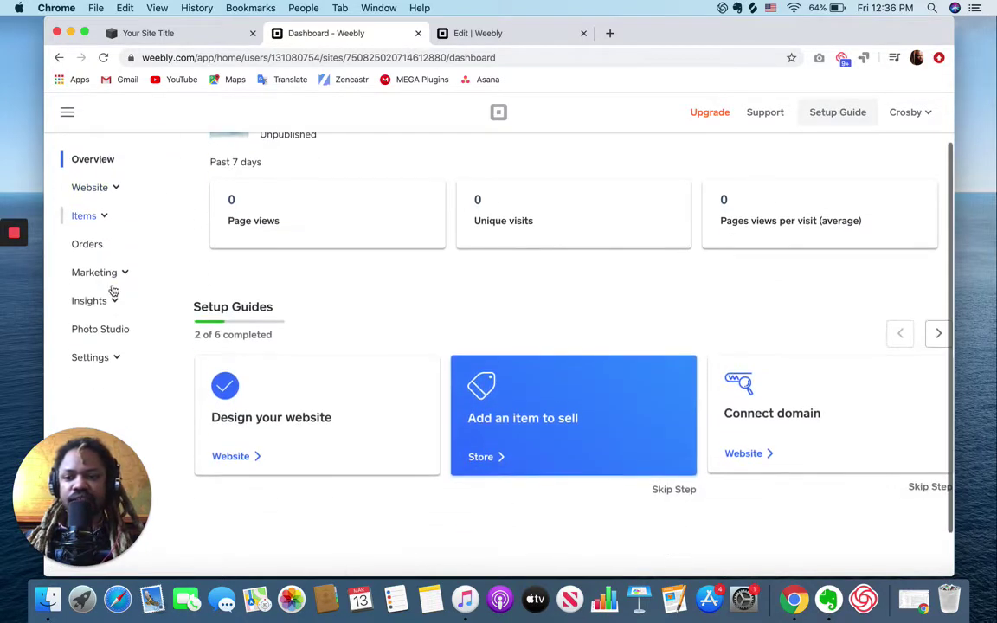
{"action": "scroll", "coordinate": [111, 289], "scroll_direction": "up", "scroll_amount": 2}
{"action": "left_click", "coordinate": [157, 173]}
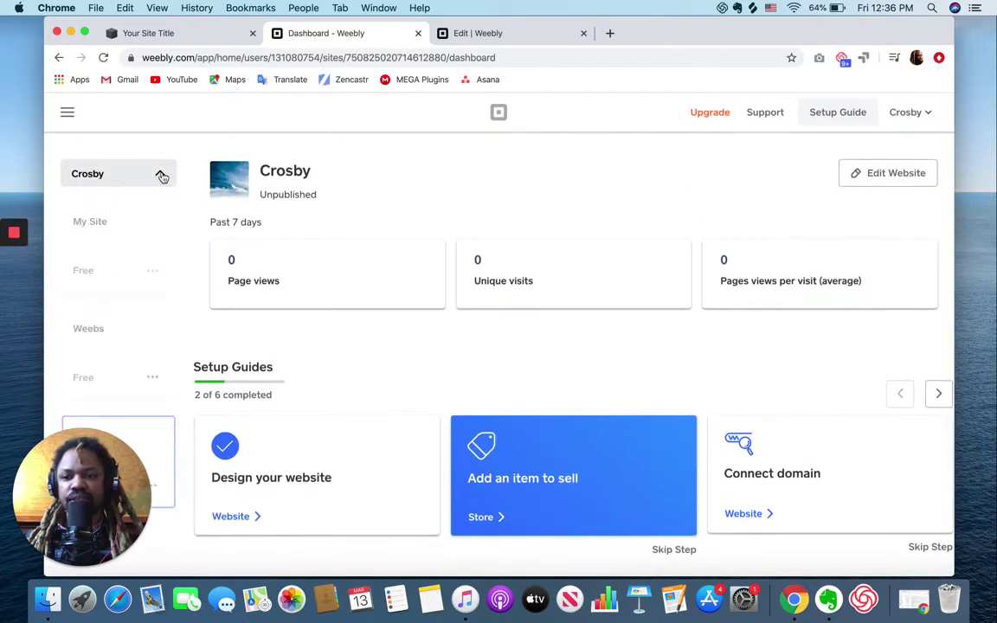
{"action": "scroll", "coordinate": [136, 296], "scroll_direction": "down", "scroll_amount": 5}
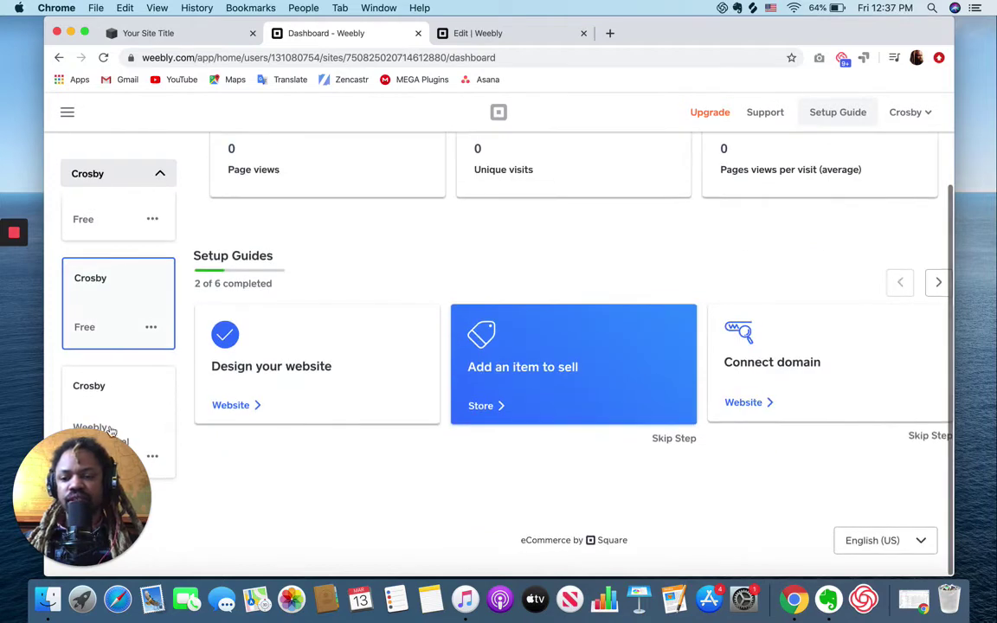
{"action": "left_click_drag", "start_coordinate": [115, 491], "coordinate": [355, 505]}
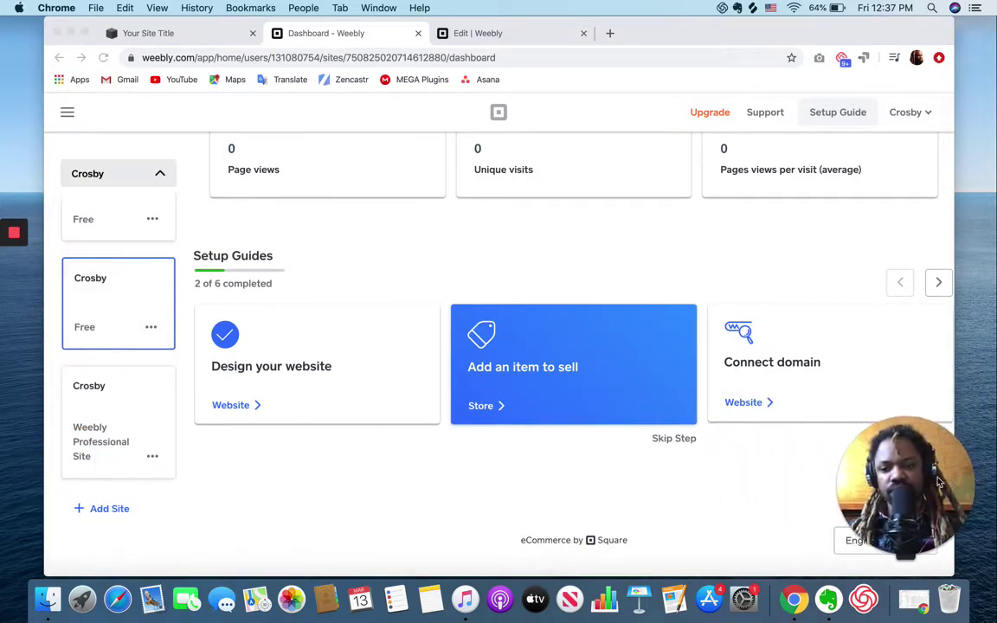
{"action": "left_click", "coordinate": [80, 511]}
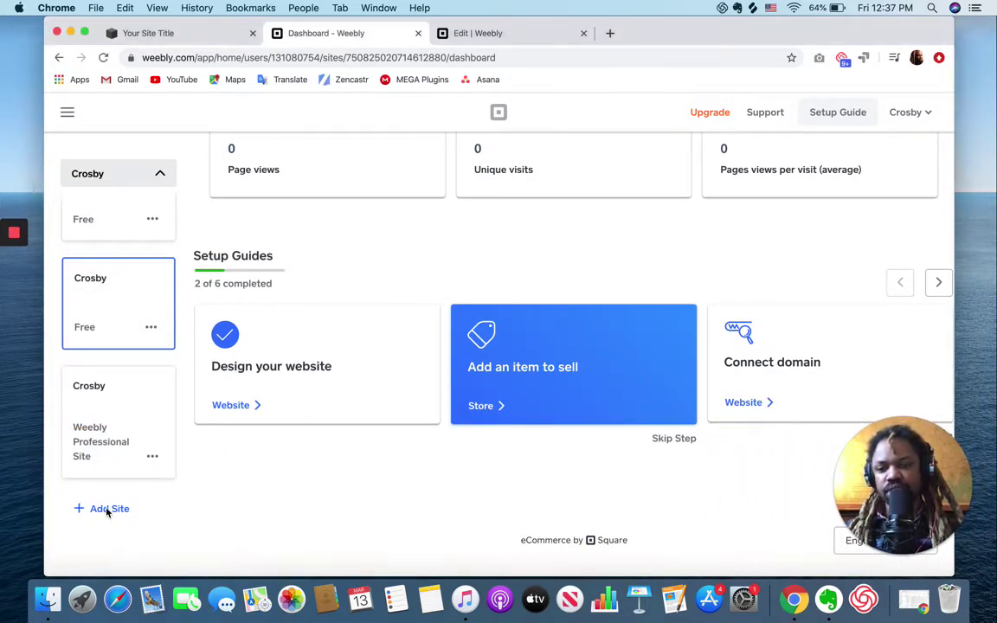
{"action": "left_click", "coordinate": [97, 510]}
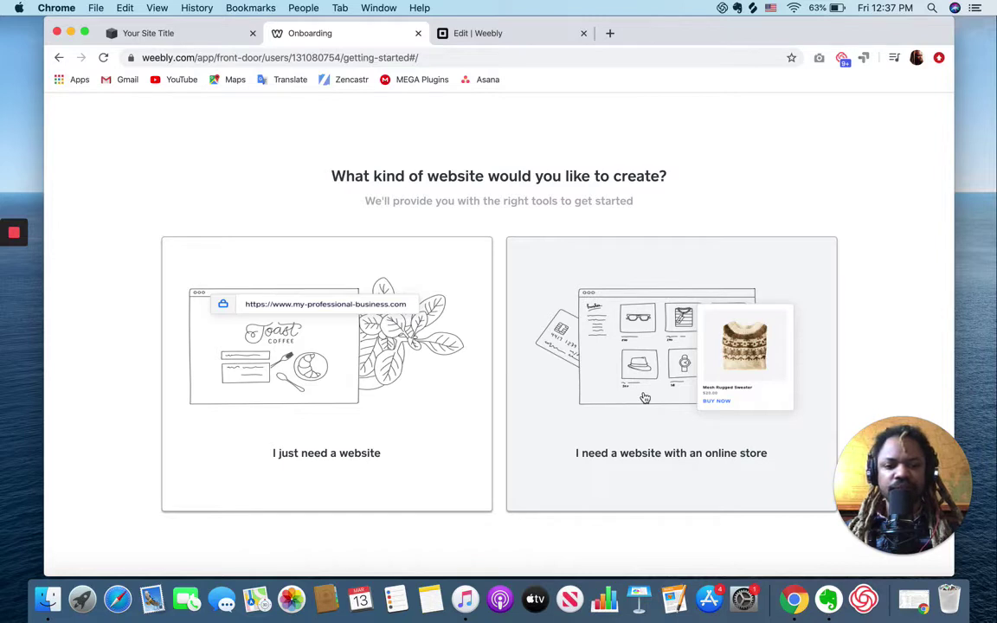
{"action": "left_click", "coordinate": [632, 368]}
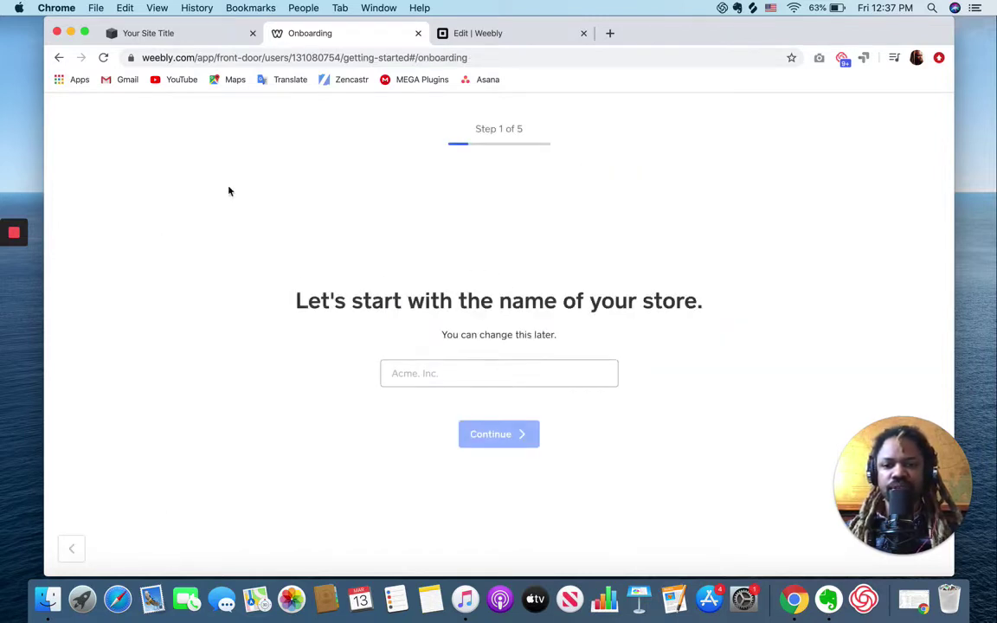
Step: Name the new store "Demo Weeb" and continue to the next setup question
{"action": "left_click", "coordinate": [400, 373]}
{"action": "type", "text": "Crpo"}
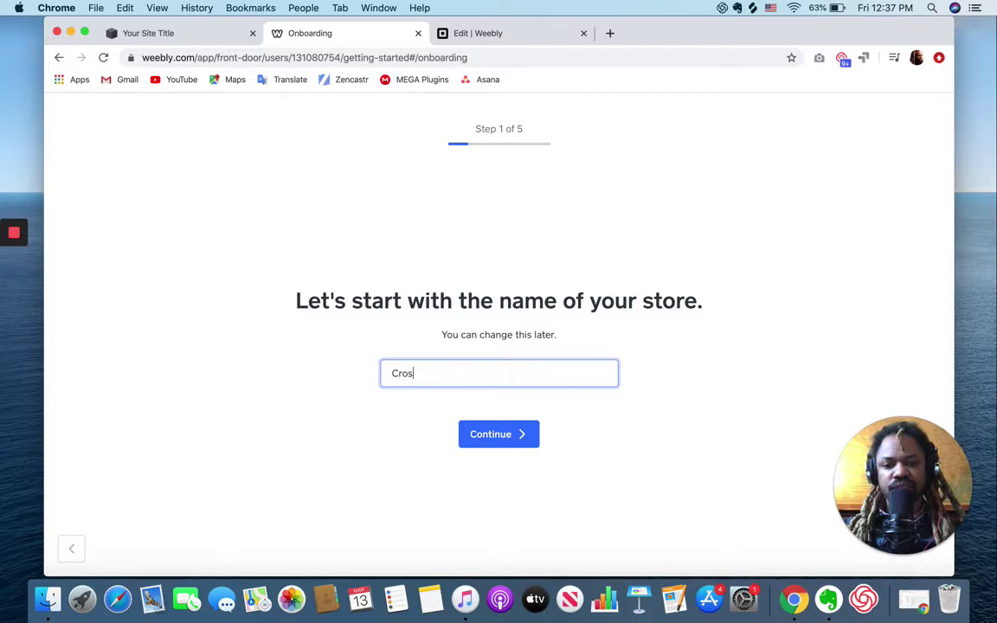
{"action": "key", "text": "BackSpace"}
{"action": "type", "text": "Dem"}
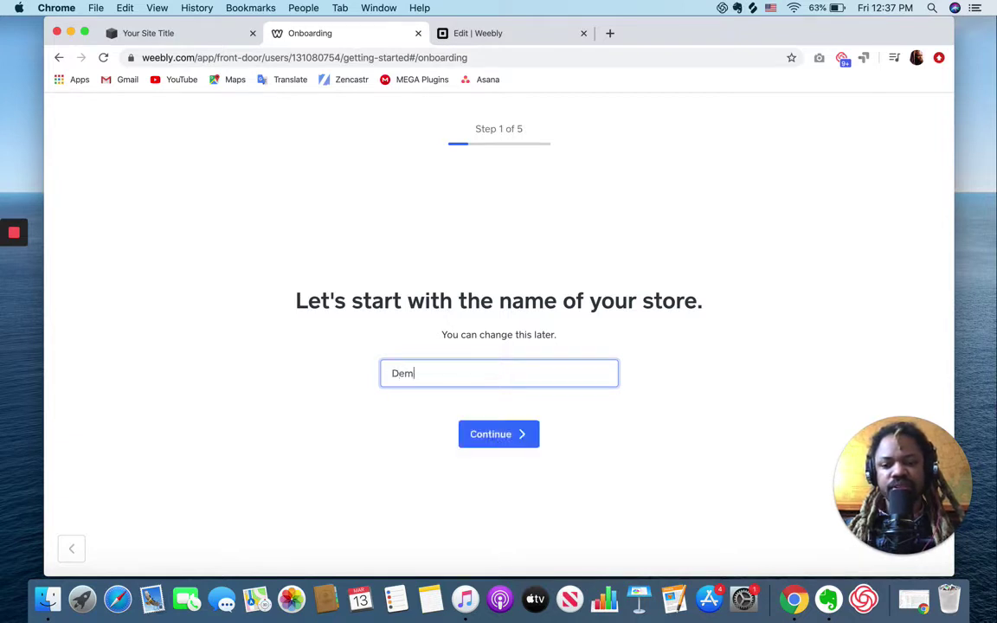
{"action": "type", "text": "o Weebly"}
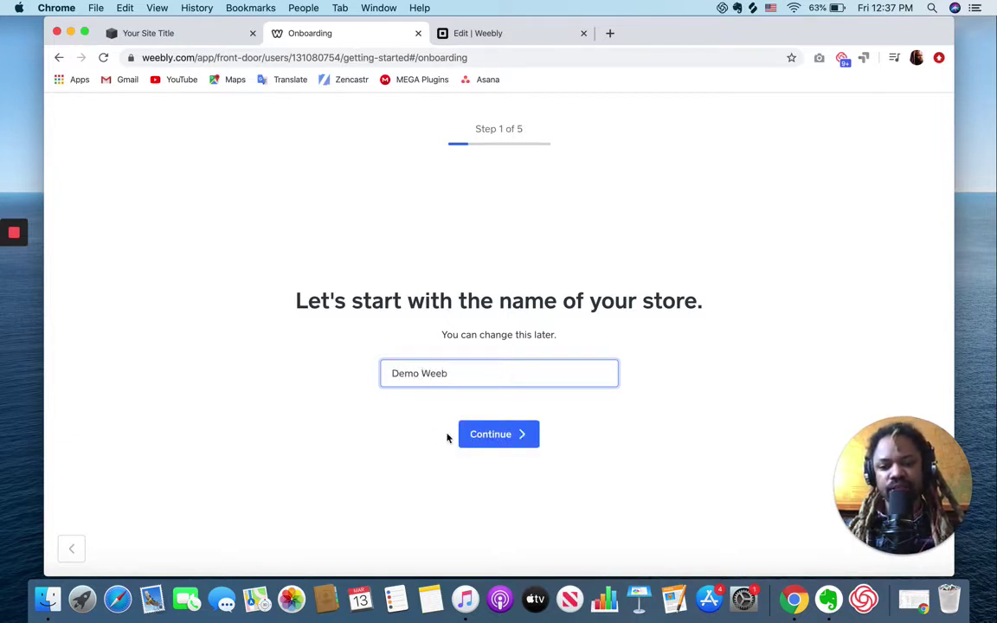
{"action": "left_click", "coordinate": [494, 434]}
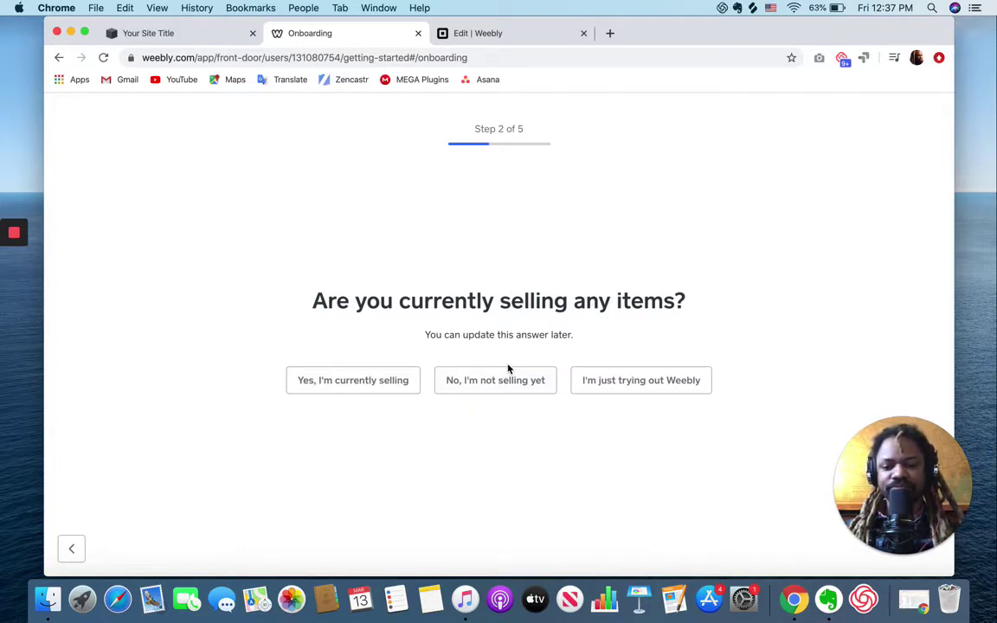
Step: Answer the setup questions with "I'm just trying out Weebly" and "Home & Living", skipping the store address
{"action": "left_click", "coordinate": [597, 388]}
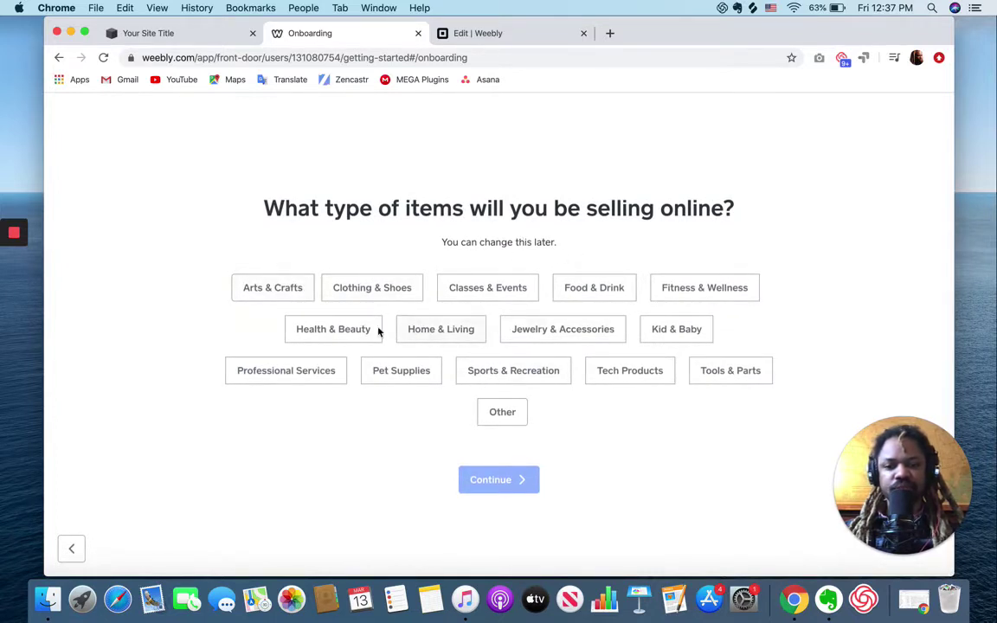
{"action": "left_click", "coordinate": [446, 331]}
{"action": "left_click", "coordinate": [510, 483]}
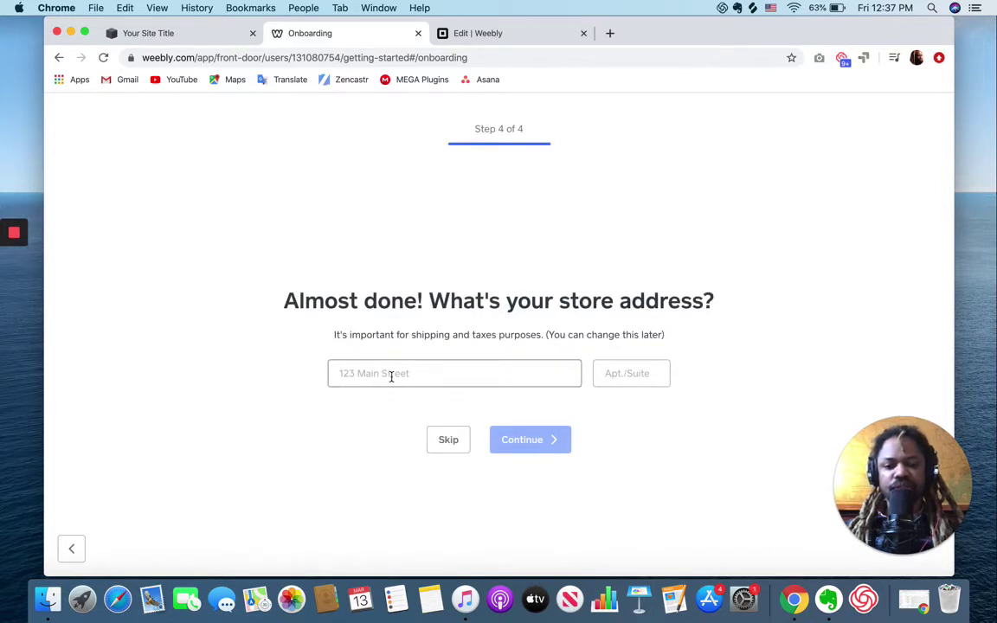
{"action": "left_click", "coordinate": [453, 438]}
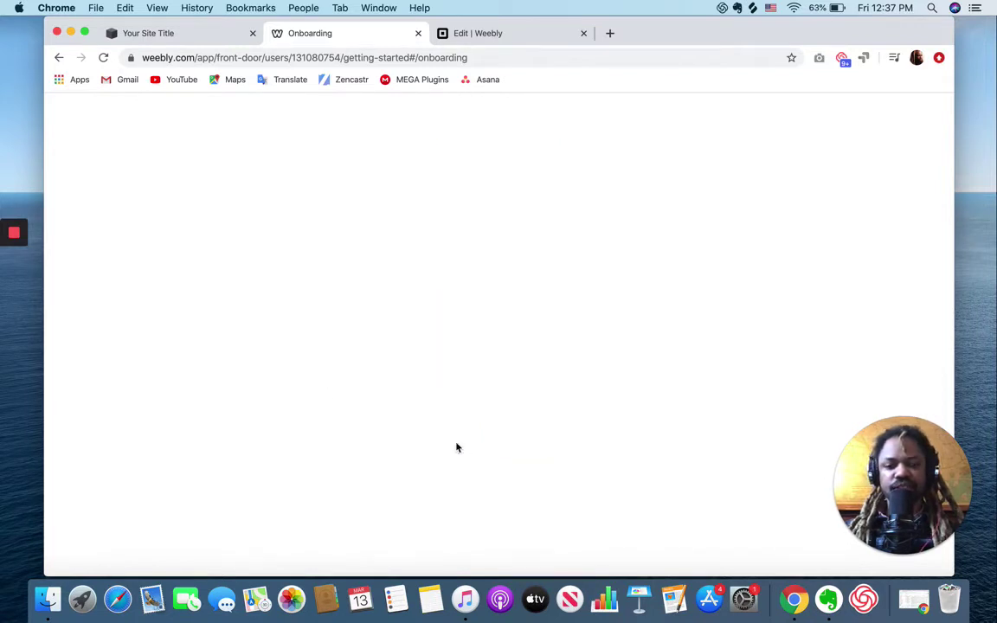
Step: Switch back to the Squarespace site setup, title the site "Demo Square" and advance to the Create Pages introduction
{"action": "left_click", "coordinate": [157, 36]}
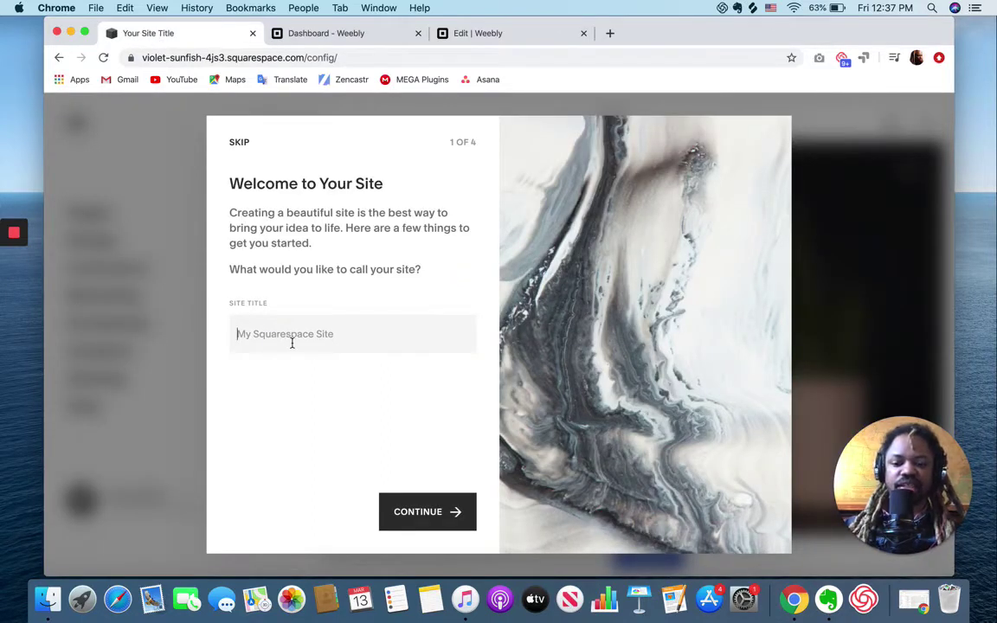
{"action": "type", "text": "Demm"}
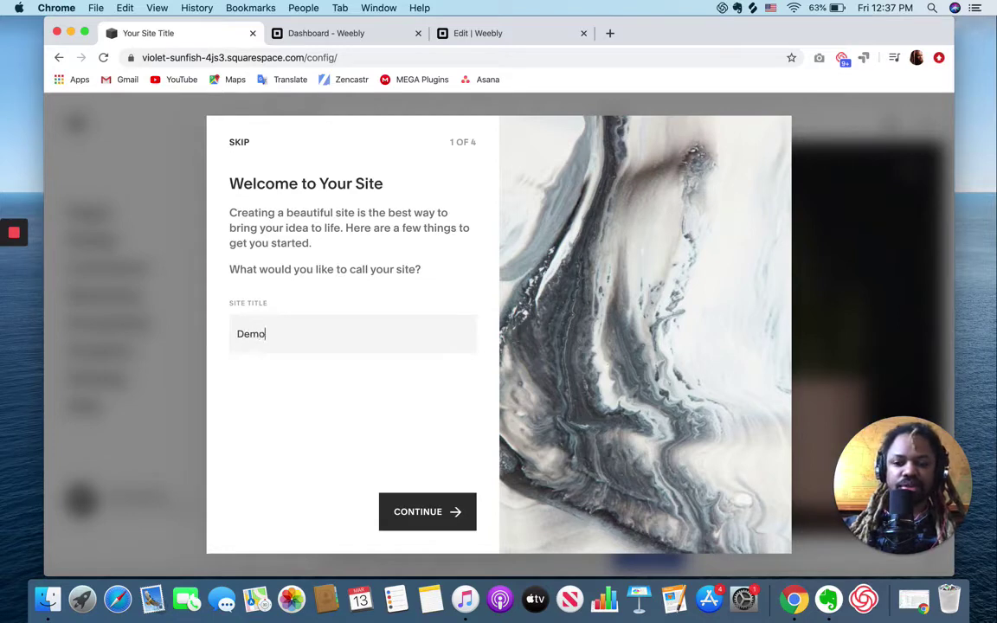
{"action": "type", "text": " Square"}
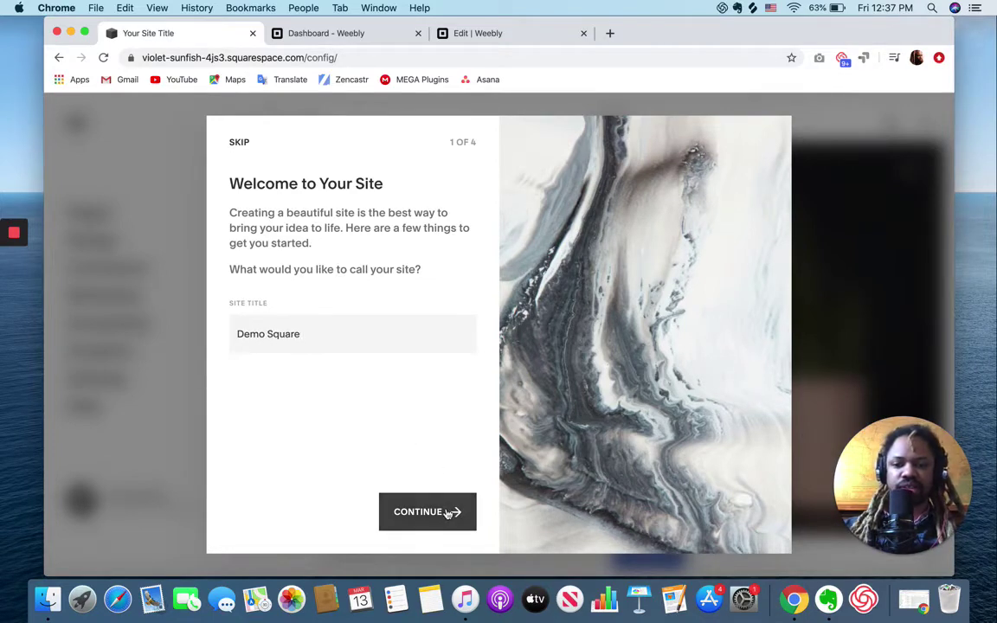
{"action": "left_click", "coordinate": [452, 512]}
{"action": "left_click", "coordinate": [456, 514]}
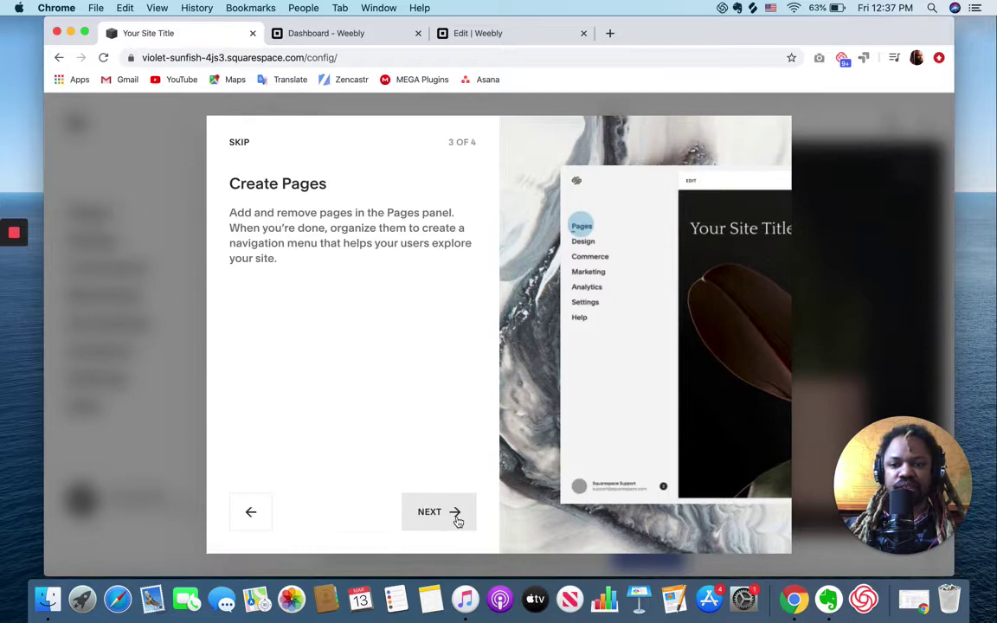
Step: Finish the Squarespace introduction, switch to the Weebly dashboard and open the website overview of Demo Weeb
{"action": "left_click", "coordinate": [457, 518]}
{"action": "left_click", "coordinate": [458, 518]}
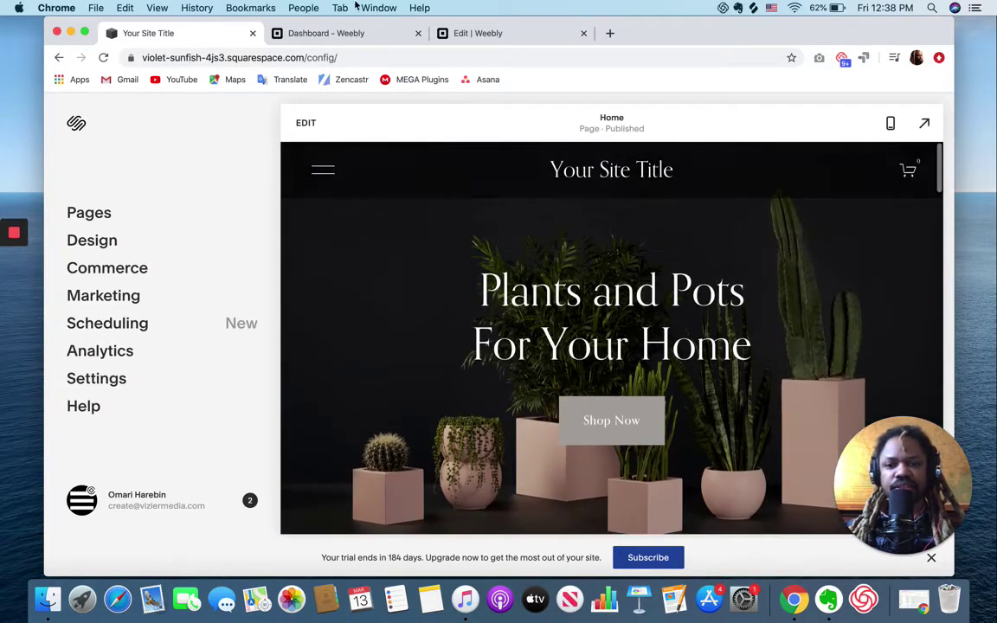
{"action": "left_click", "coordinate": [347, 36]}
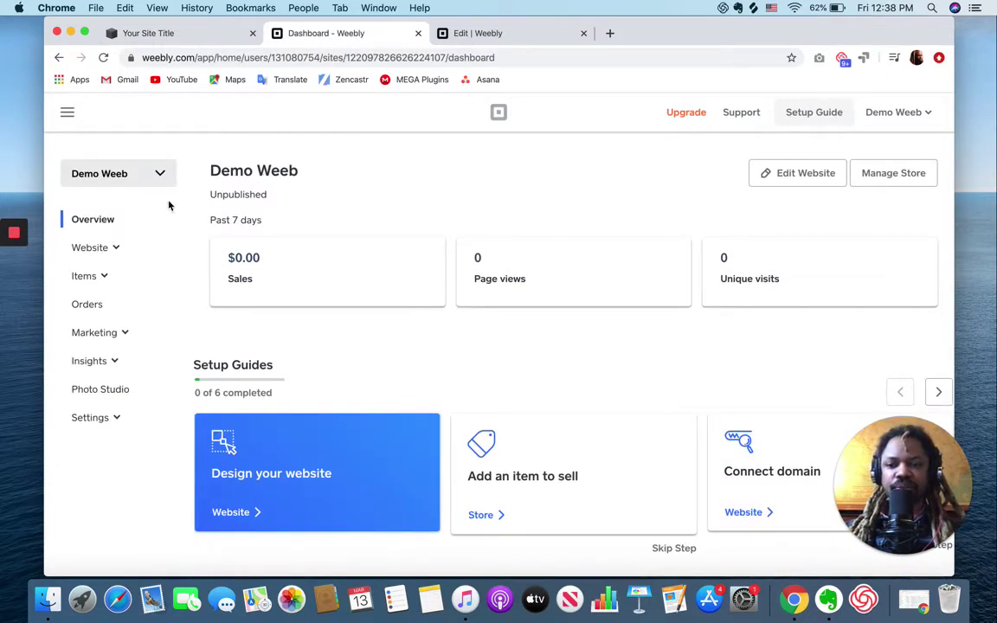
{"action": "left_click", "coordinate": [114, 248]}
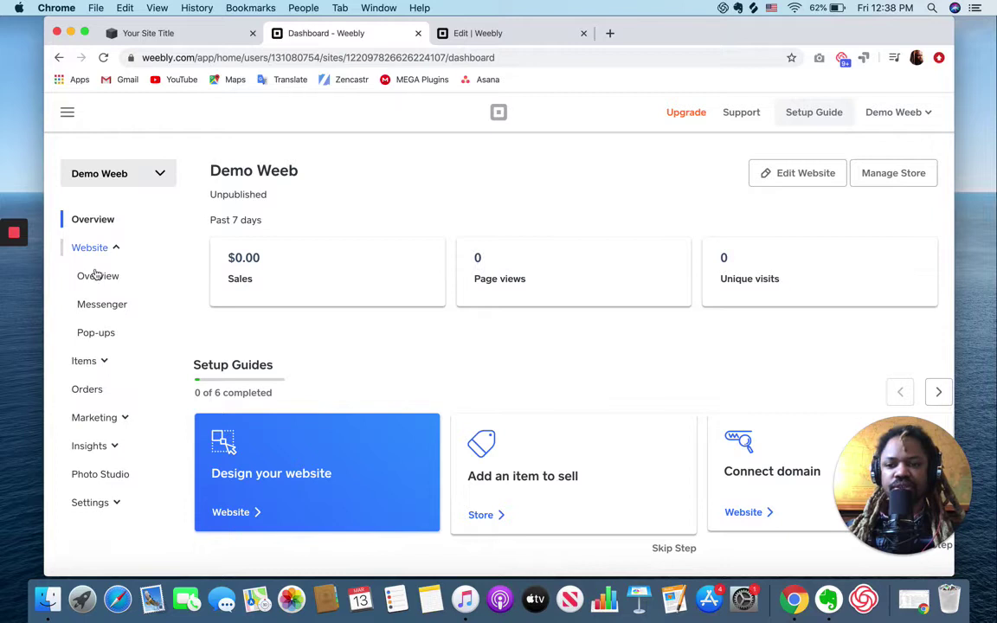
{"action": "left_click", "coordinate": [96, 276]}
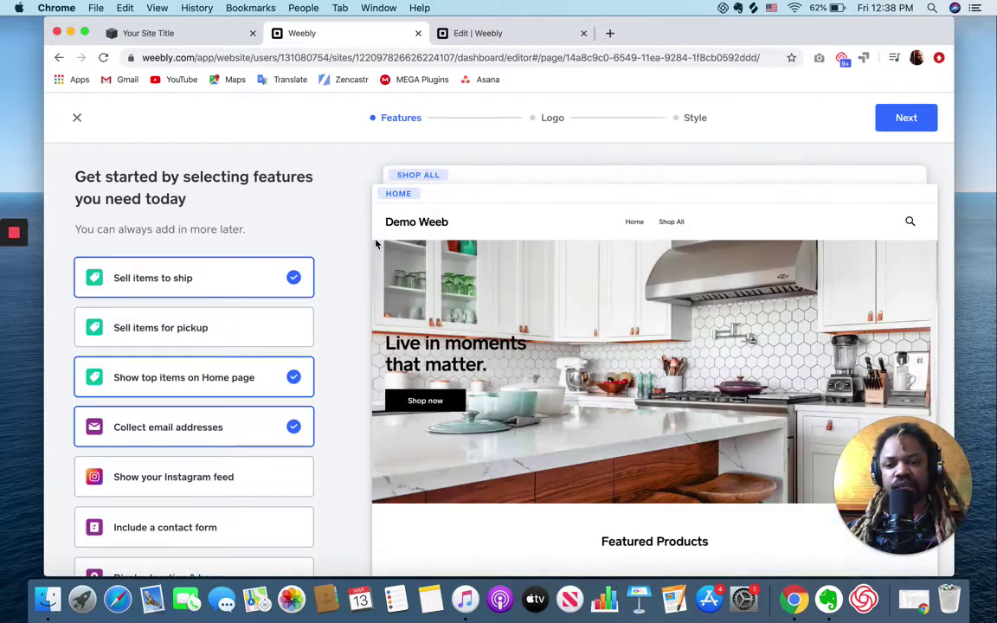
Step: Select the contact form, testimonials and highlighted favorite item as additional site features, and skip adding a logo
{"action": "scroll", "coordinate": [269, 212], "scroll_direction": "down", "scroll_amount": 2}
{"action": "scroll", "coordinate": [269, 212], "scroll_direction": "up", "scroll_amount": 2}
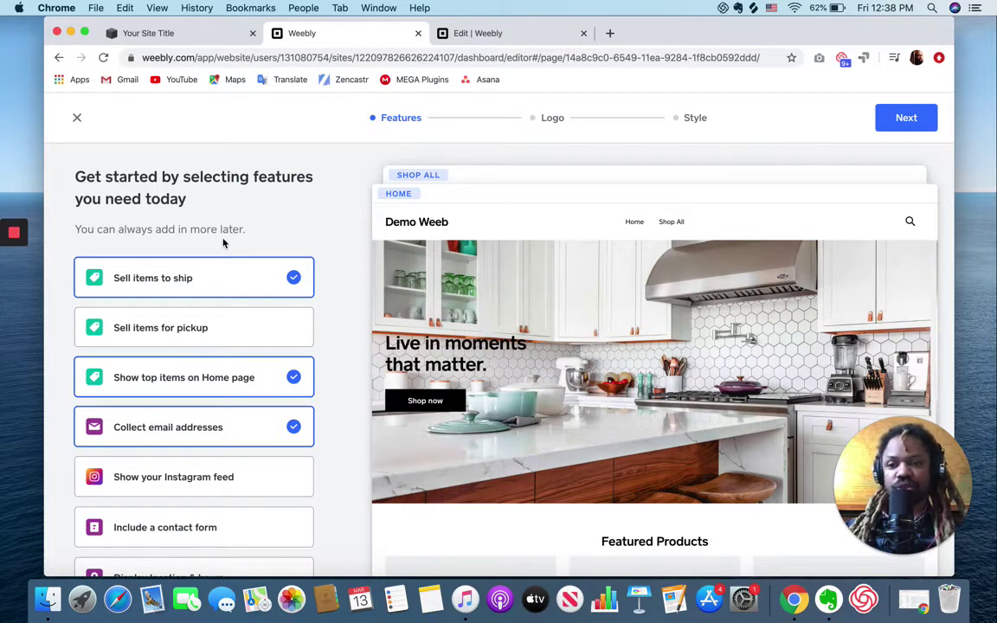
{"action": "scroll", "coordinate": [223, 244], "scroll_direction": "down", "scroll_amount": 5}
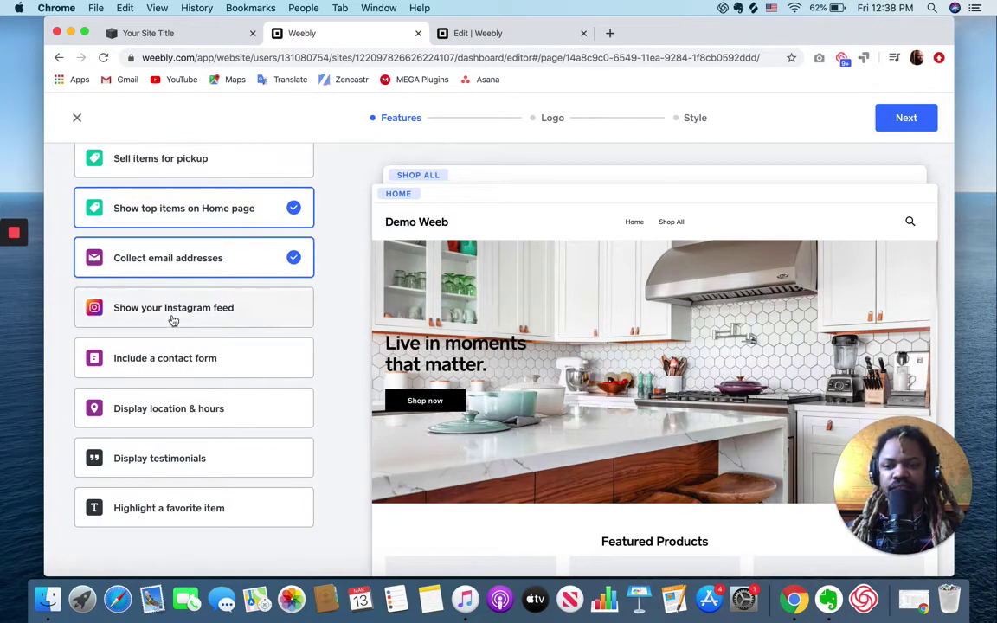
{"action": "left_click", "coordinate": [160, 359]}
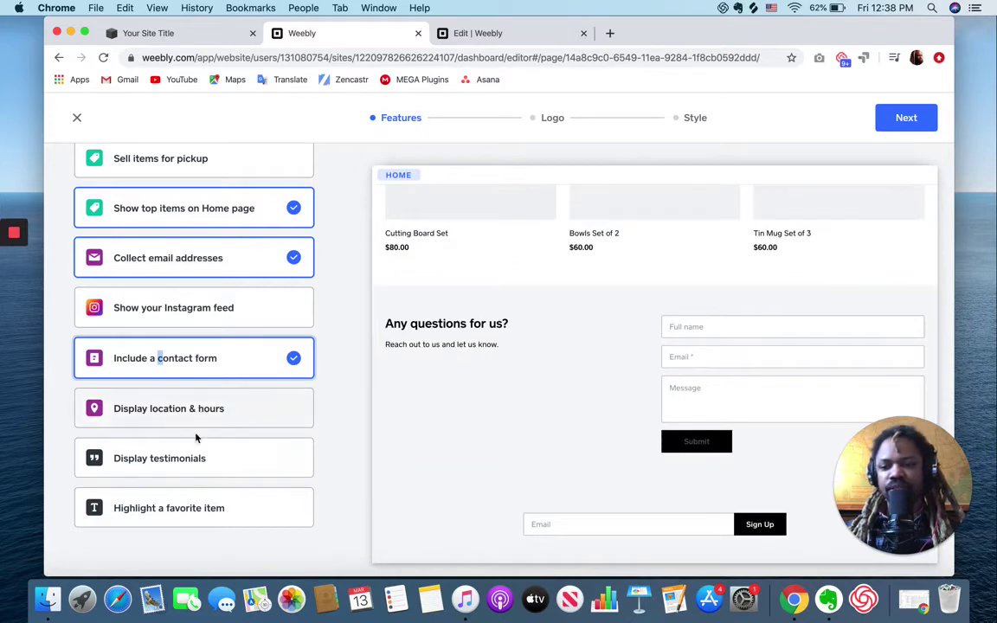
{"action": "left_click", "coordinate": [140, 470]}
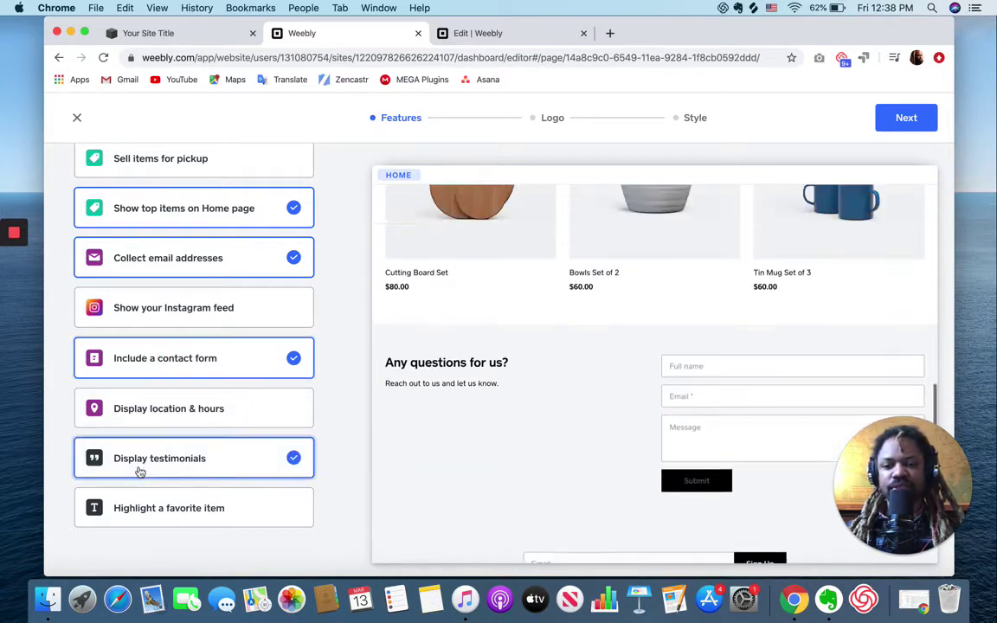
{"action": "left_click", "coordinate": [178, 516]}
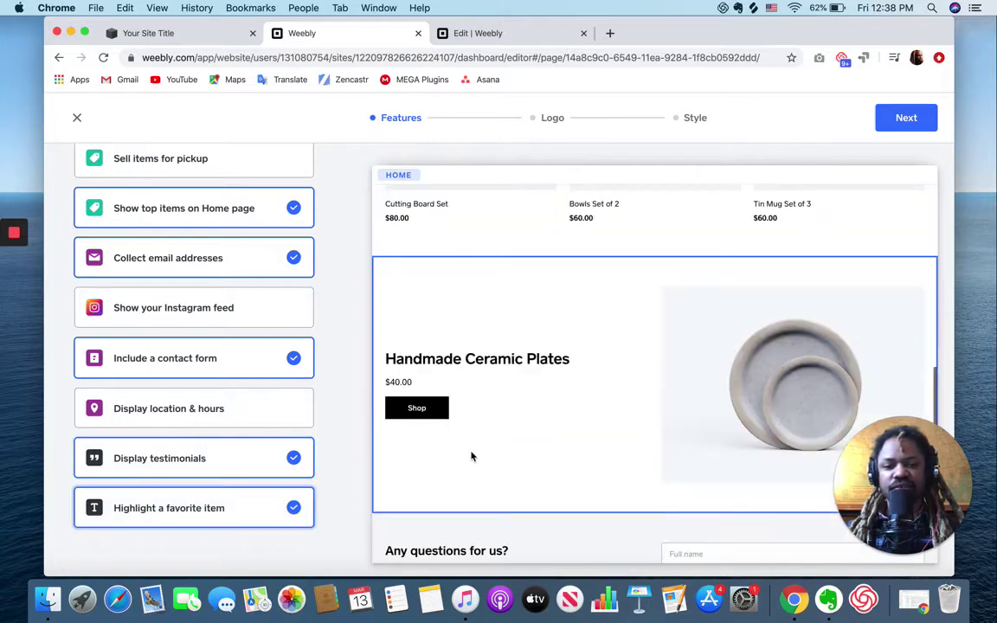
{"action": "scroll", "coordinate": [569, 396], "scroll_direction": "up", "scroll_amount": 10}
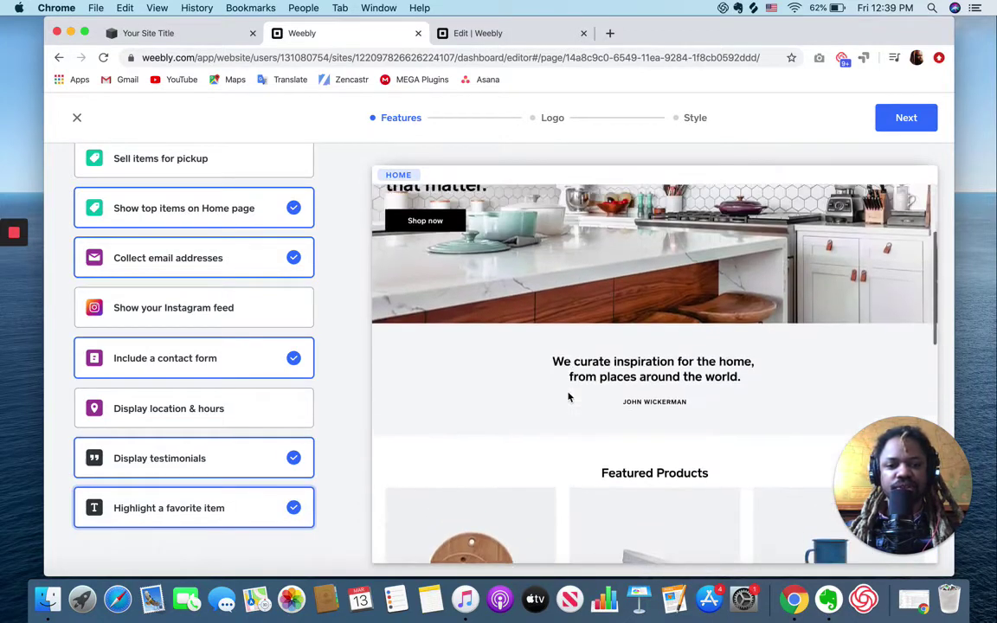
{"action": "scroll", "coordinate": [216, 318], "scroll_direction": "up", "scroll_amount": 5}
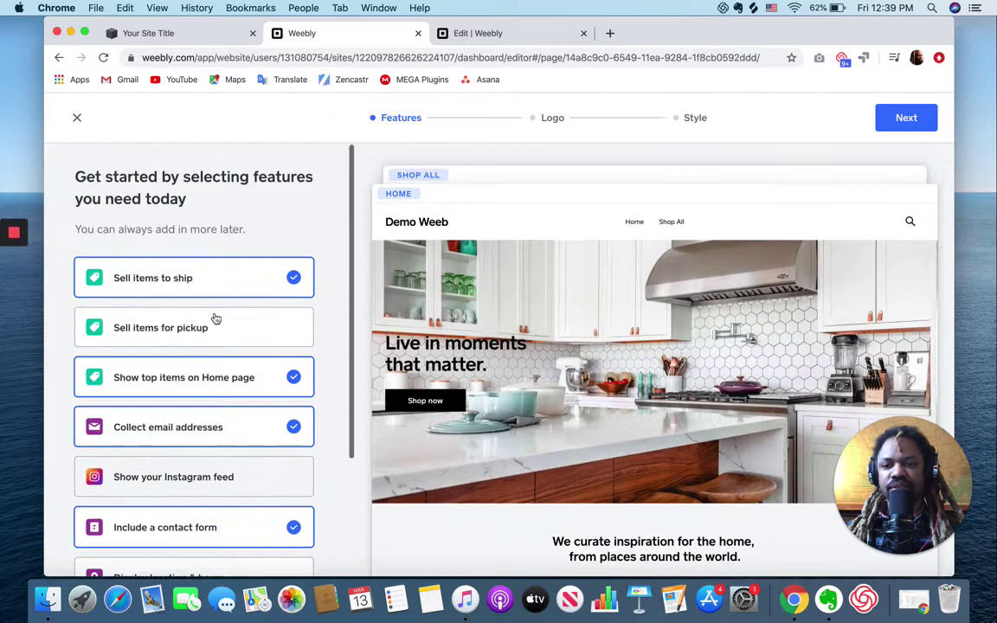
{"action": "scroll", "coordinate": [245, 381], "scroll_direction": "down", "scroll_amount": 5}
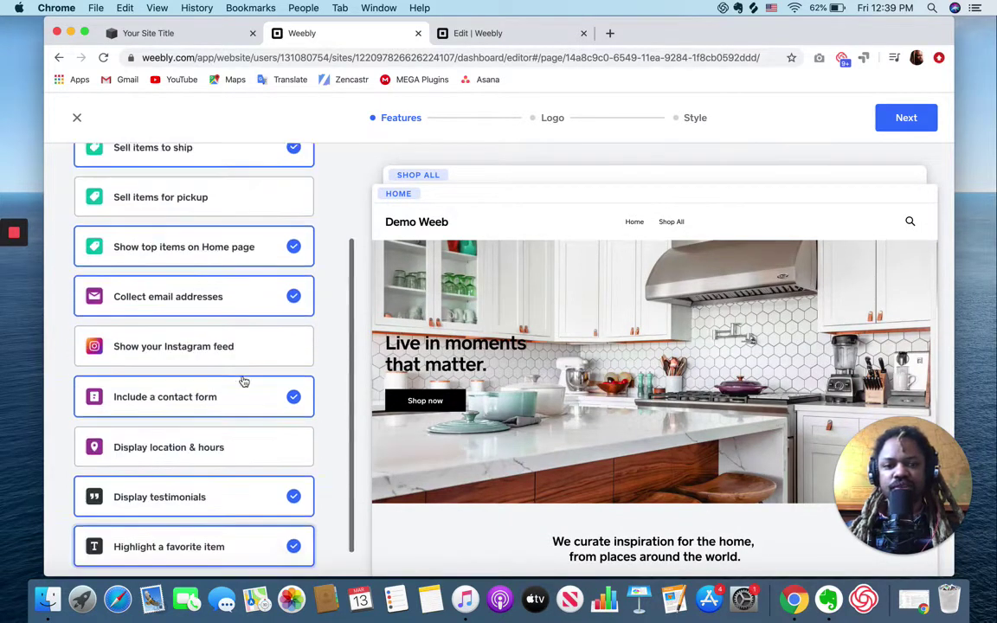
{"action": "left_click", "coordinate": [911, 118]}
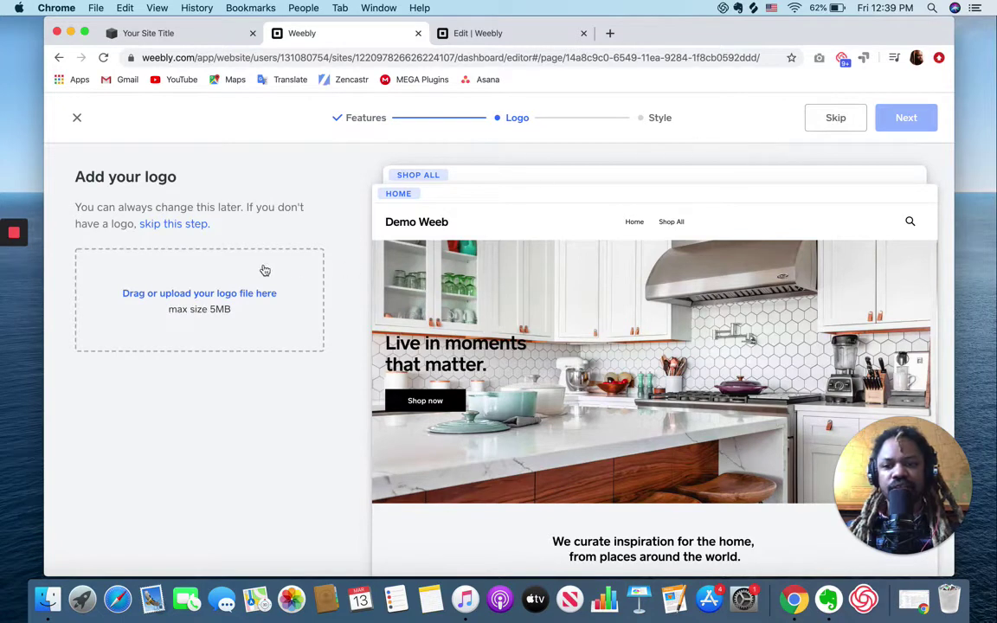
{"action": "left_click", "coordinate": [833, 119]}
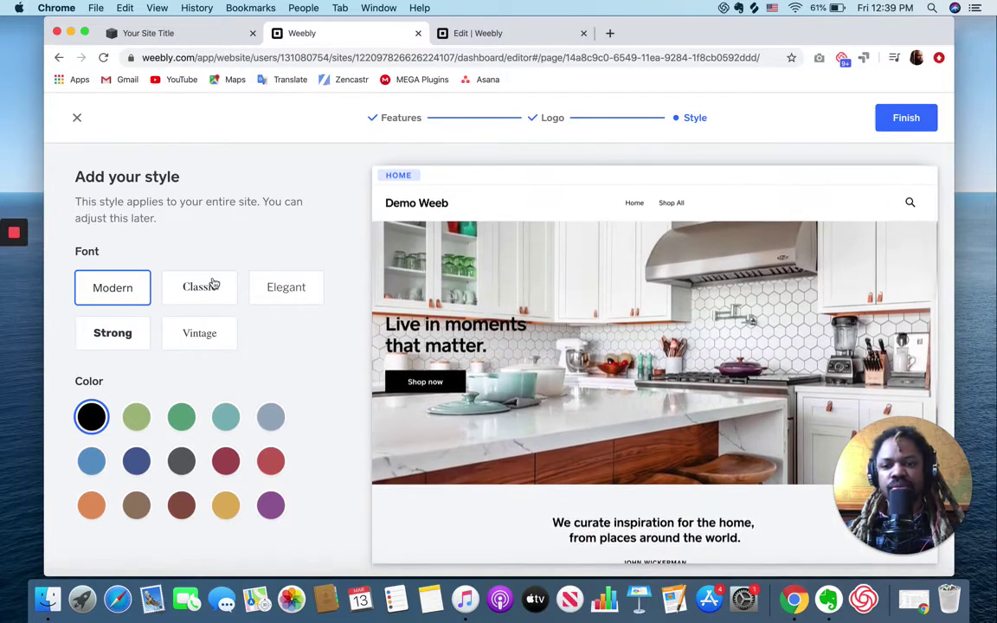
Step: Style the site with the Vintage font and the golden yellow color, and finish the website setup
{"action": "left_click", "coordinate": [213, 338]}
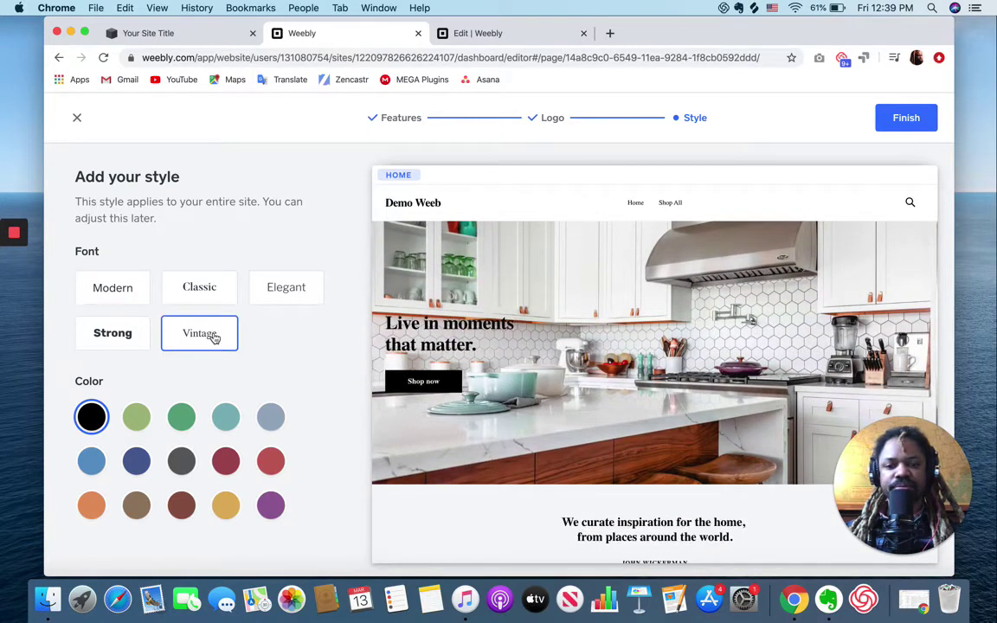
{"action": "left_click", "coordinate": [119, 335]}
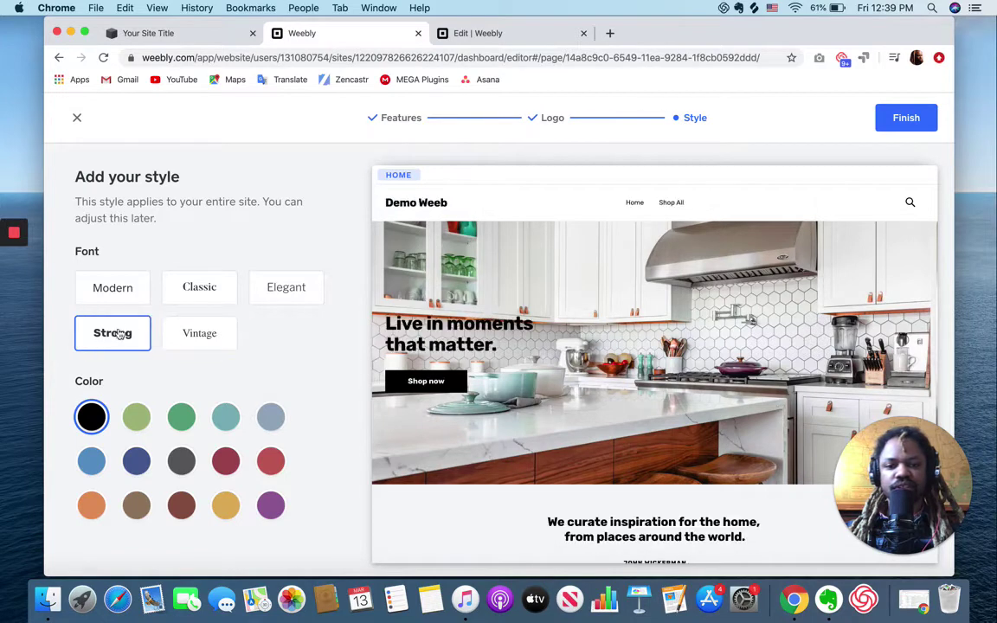
{"action": "left_click", "coordinate": [229, 466]}
{"action": "left_click", "coordinate": [208, 333]}
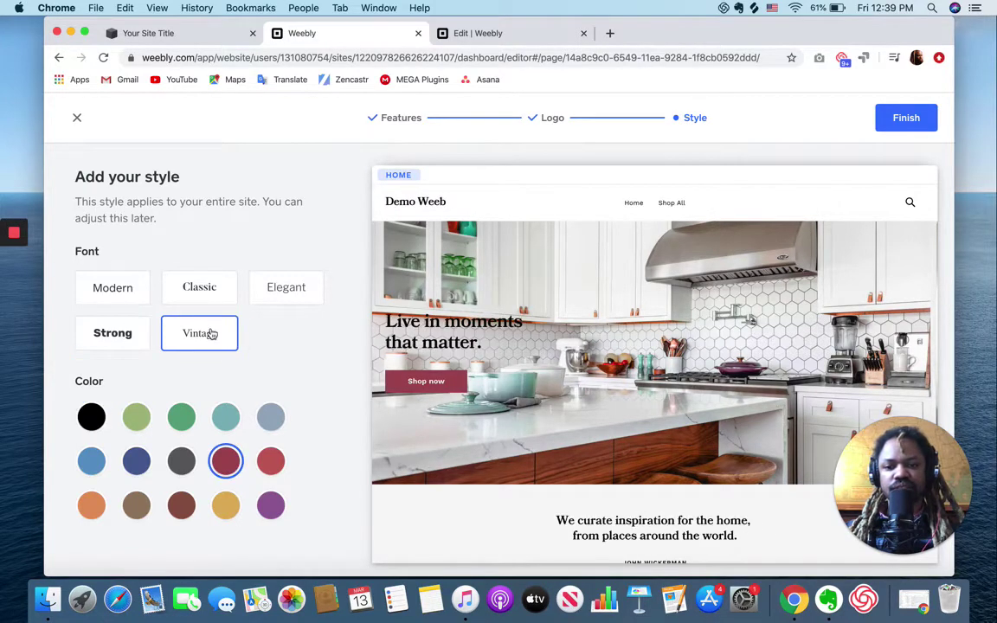
{"action": "left_click", "coordinate": [226, 506]}
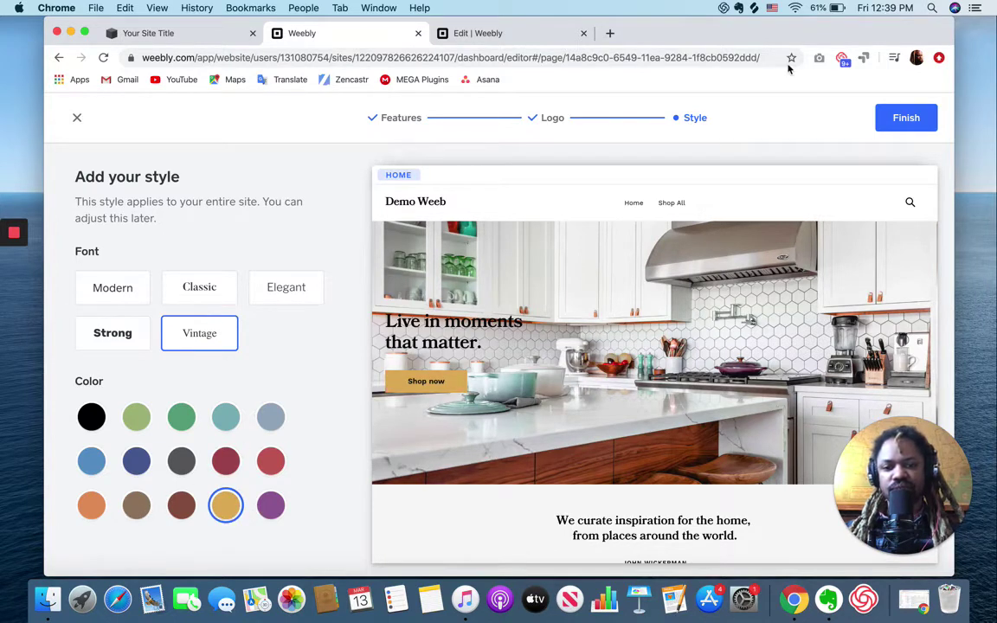
{"action": "left_click", "coordinate": [908, 119]}
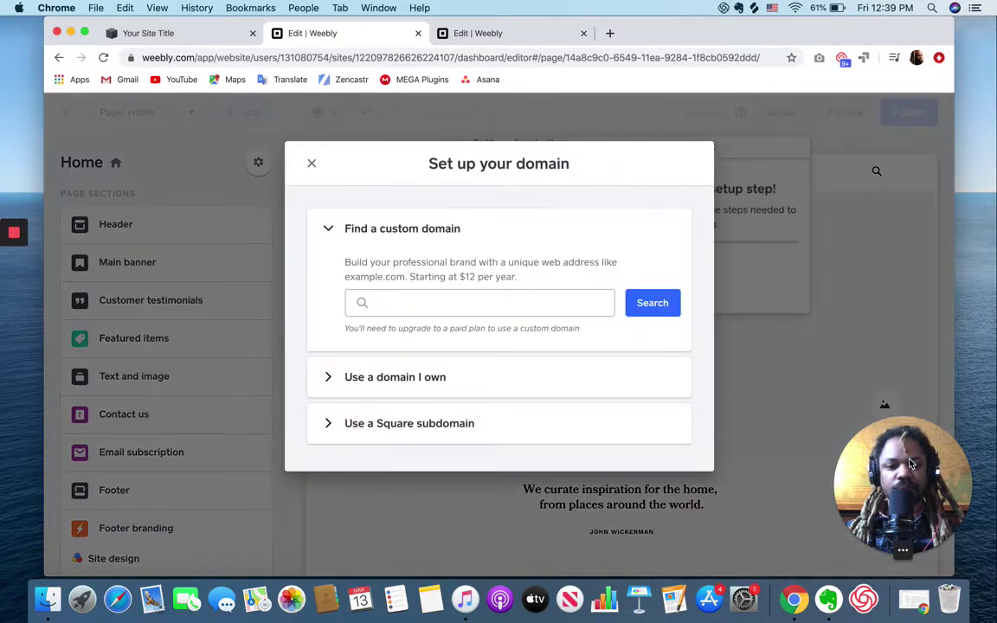
Step: Close the domain setup dialog without choosing a domain and dismiss all the editor tips
{"action": "left_click_drag", "start_coordinate": [911, 465], "coordinate": [921, 384]}
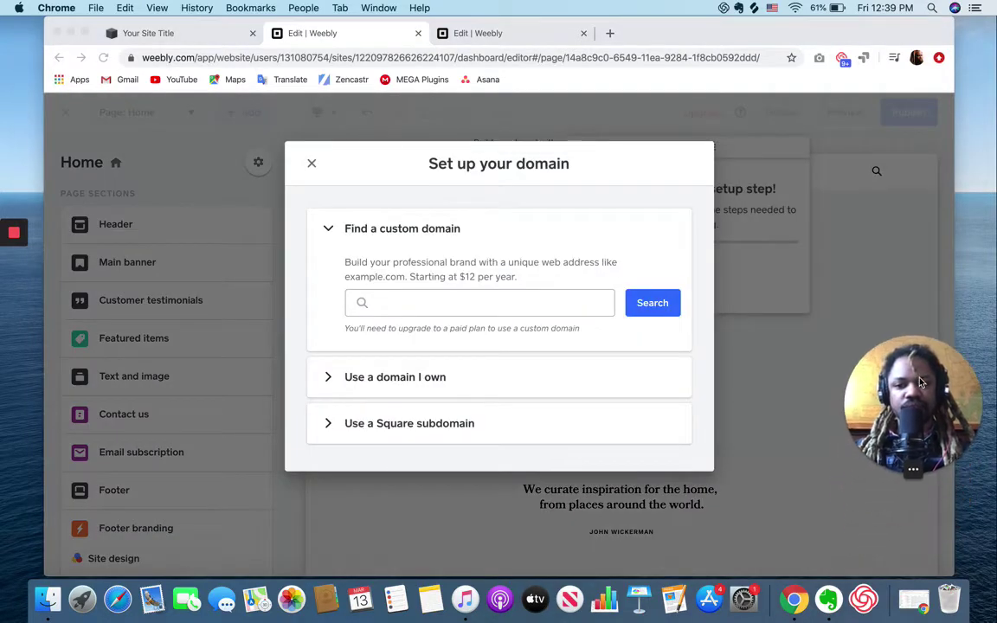
{"action": "left_click", "coordinate": [319, 168]}
{"action": "left_click", "coordinate": [312, 165]}
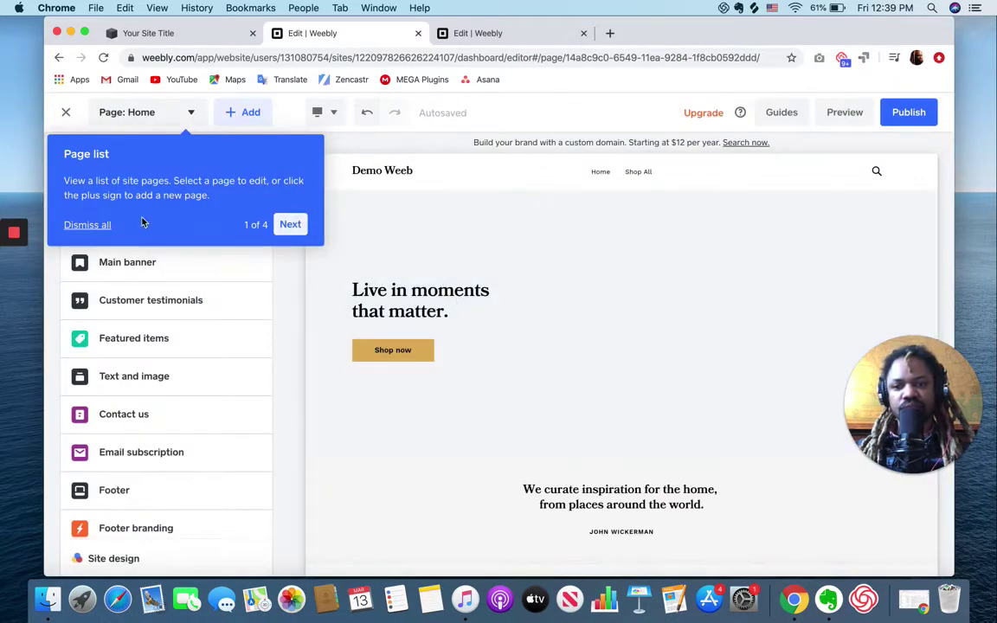
{"action": "left_click", "coordinate": [97, 225]}
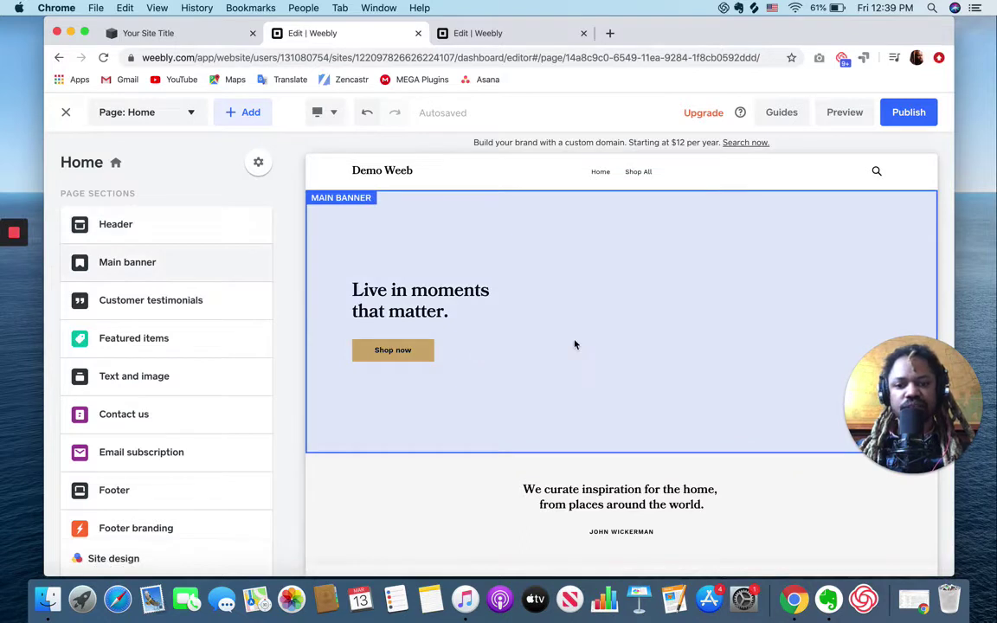
Step: Set the section height of the home page's main banner to S
{"action": "scroll", "coordinate": [541, 307], "scroll_direction": "down", "scroll_amount": 3}
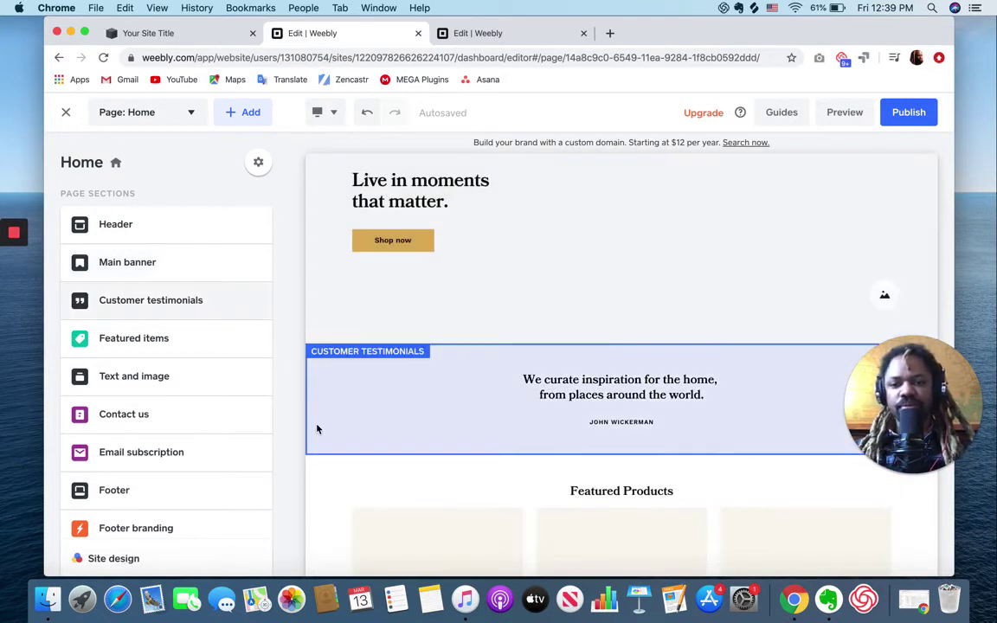
{"action": "scroll", "coordinate": [317, 429], "scroll_direction": "up", "scroll_amount": 3}
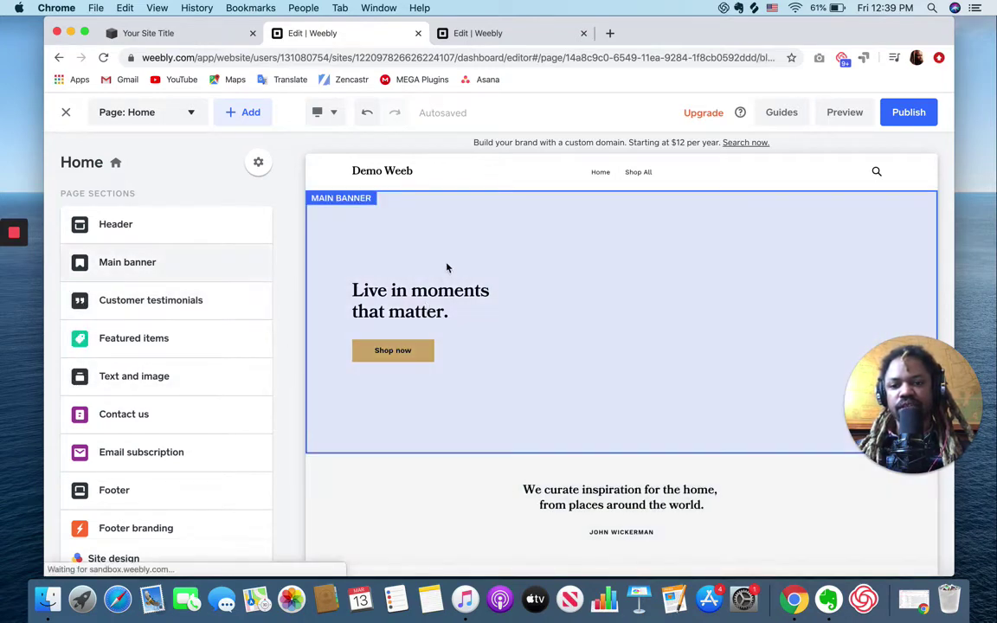
{"action": "left_click", "coordinate": [447, 268]}
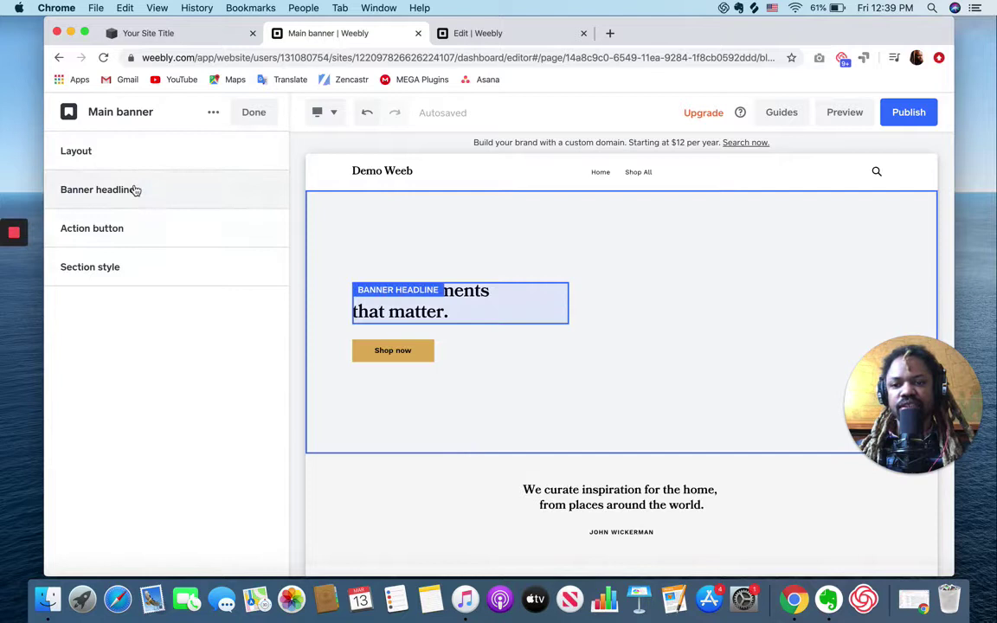
{"action": "left_click", "coordinate": [133, 268]}
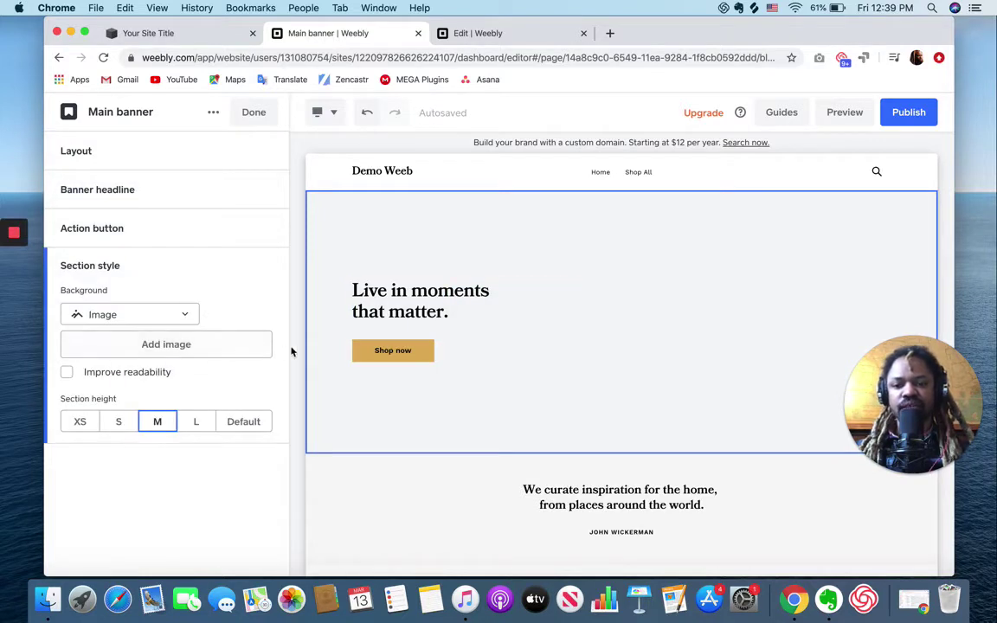
{"action": "left_click", "coordinate": [119, 421]}
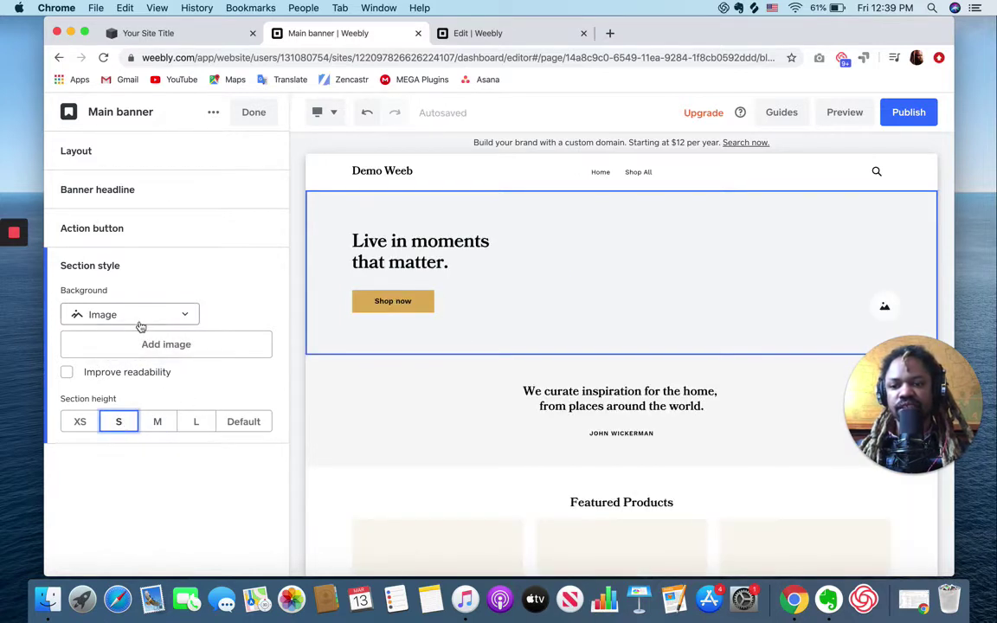
Step: Set the main banner's action button size to Small, check the banner headline options and finish editing the banner
{"action": "left_click", "coordinate": [120, 229]}
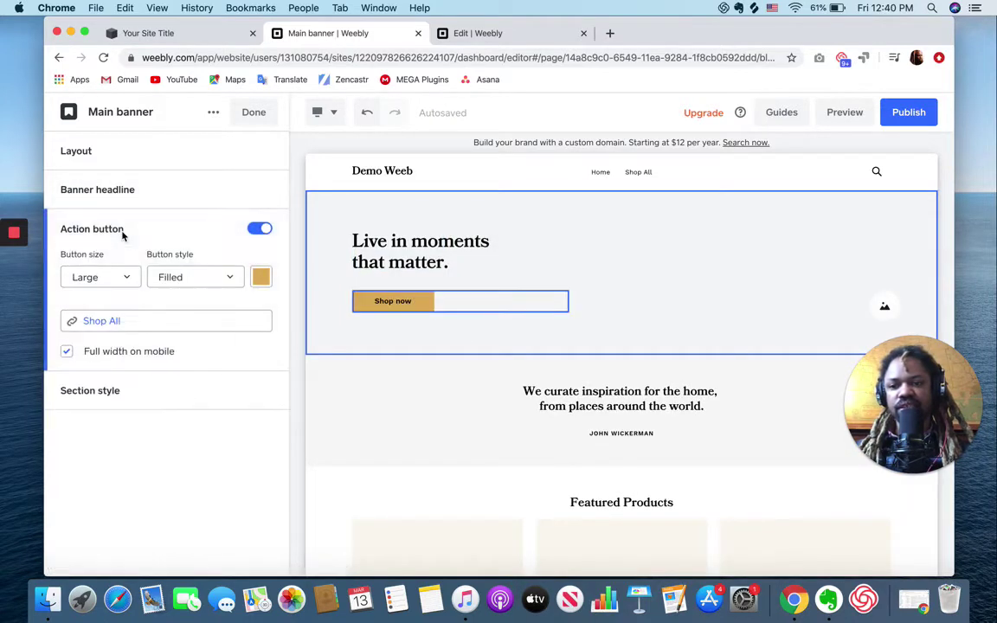
{"action": "left_click", "coordinate": [100, 277]}
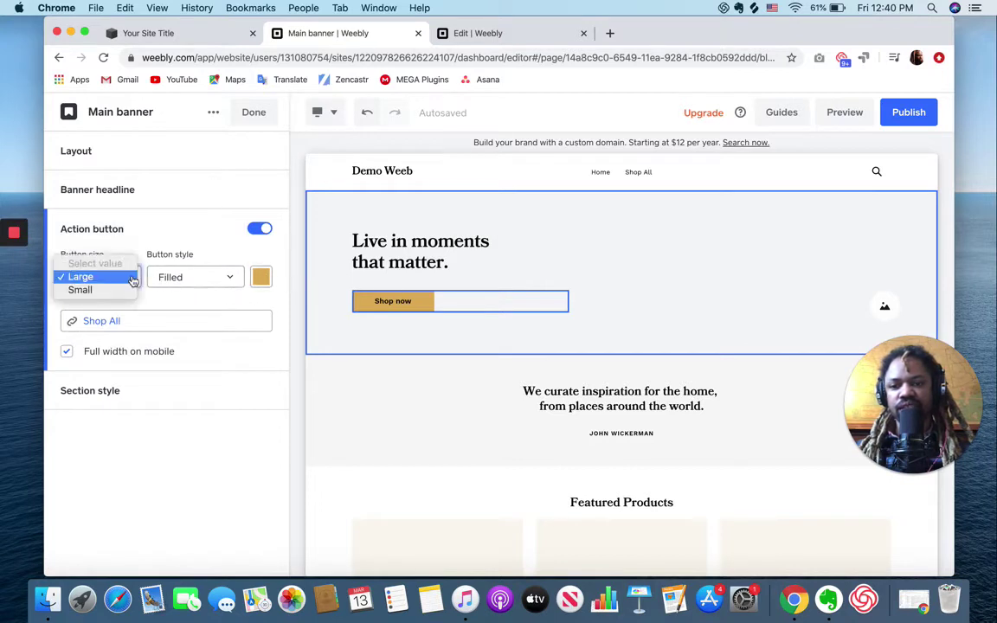
{"action": "left_click", "coordinate": [120, 292]}
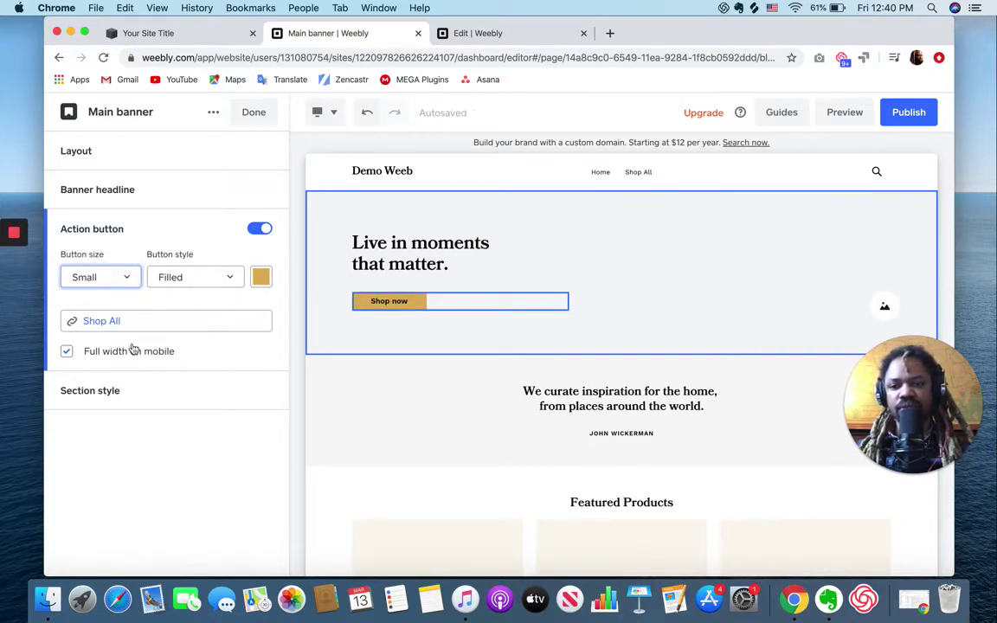
{"action": "left_click", "coordinate": [149, 191]}
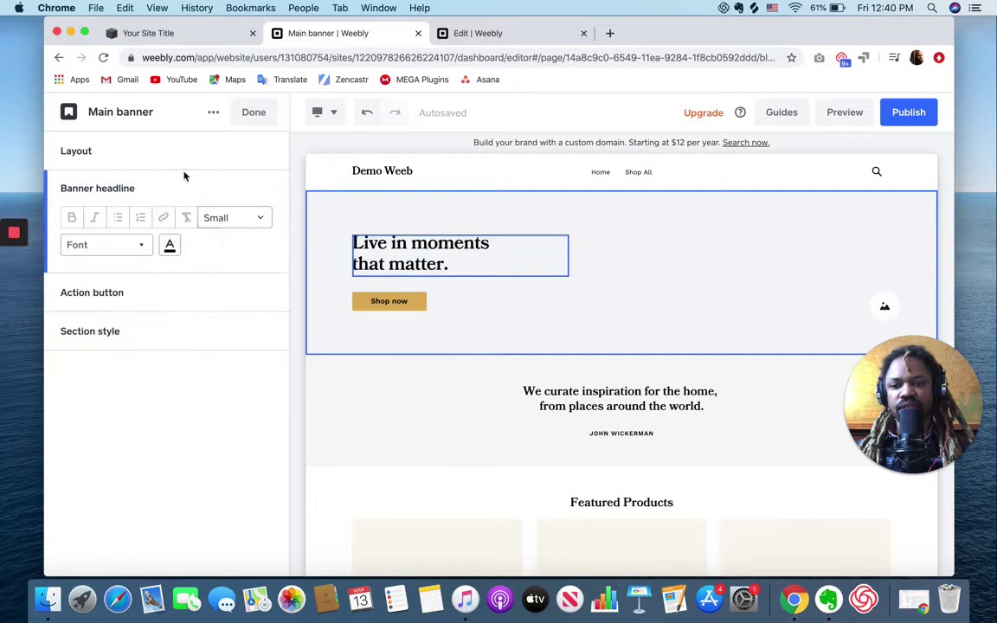
{"action": "left_click", "coordinate": [251, 116]}
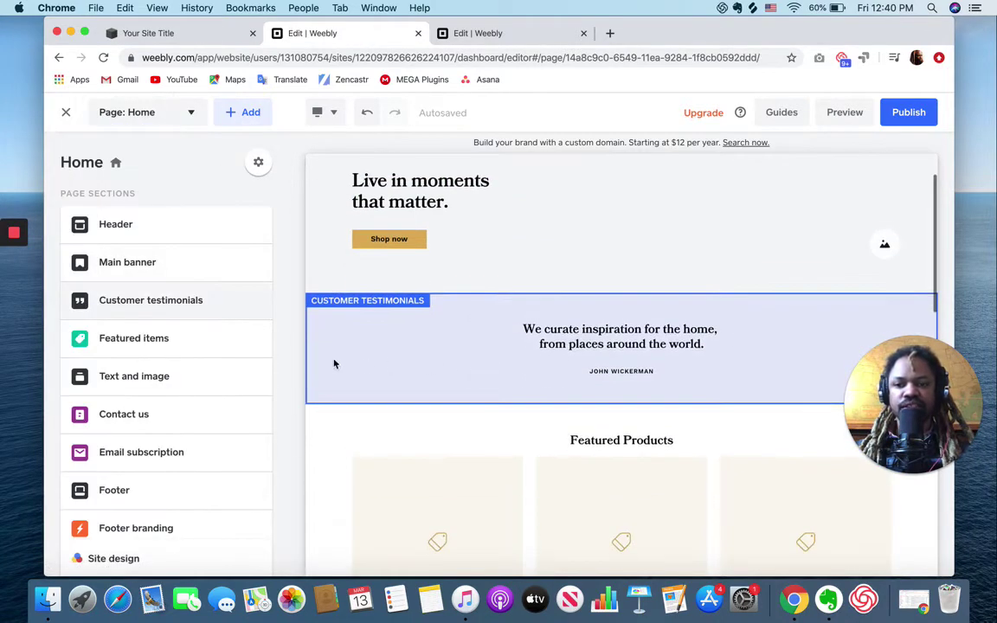
Step: Change the home page header's layout to navigation links on the left and the site title centered
{"action": "scroll", "coordinate": [172, 409], "scroll_direction": "down", "scroll_amount": 3}
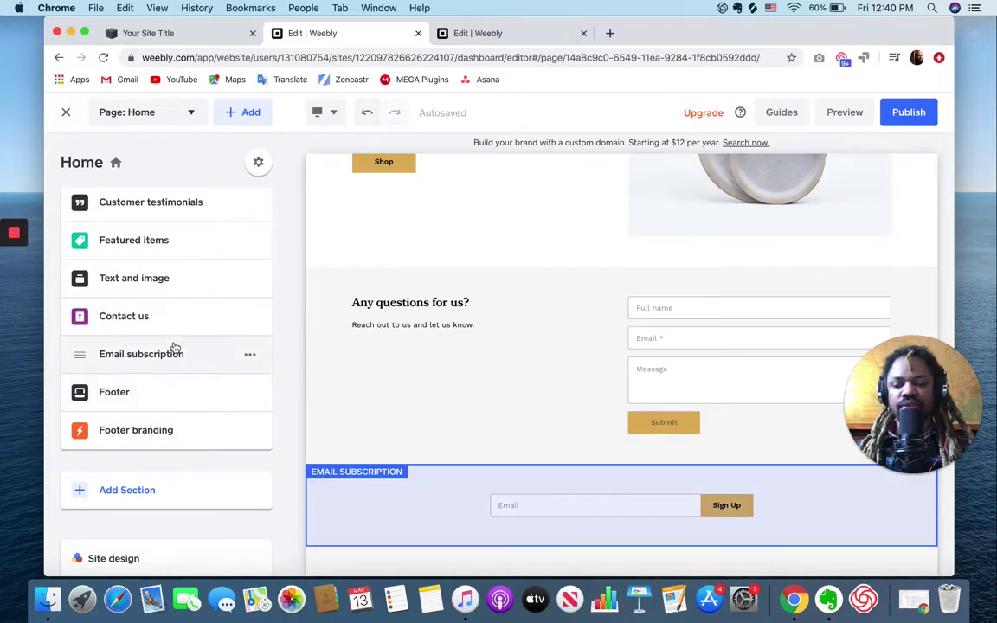
{"action": "scroll", "coordinate": [452, 281], "scroll_direction": "up", "scroll_amount": 3}
{"action": "scroll", "coordinate": [452, 282], "scroll_direction": "up", "scroll_amount": 10}
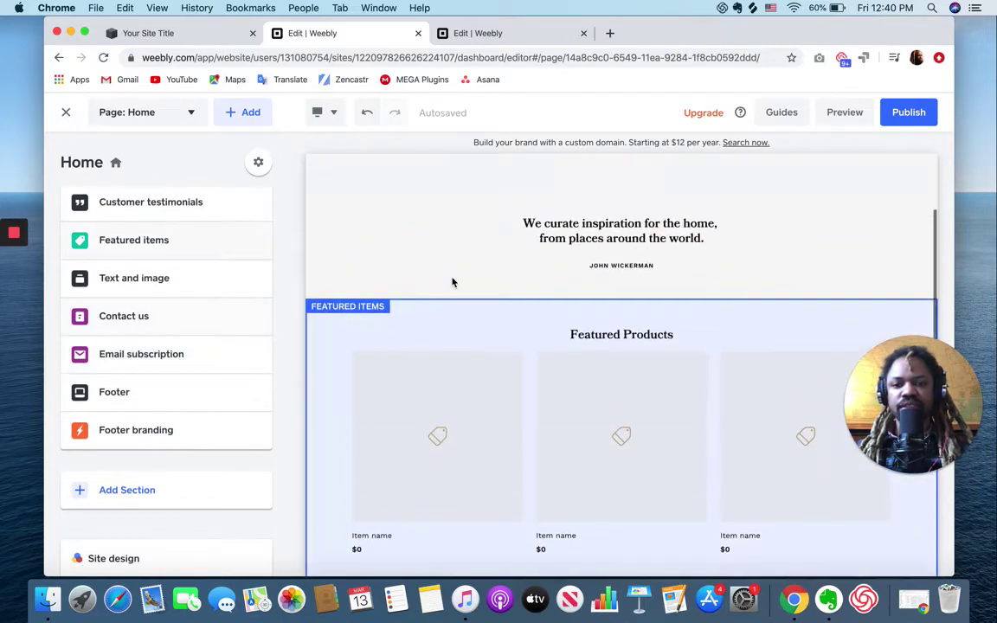
{"action": "left_click", "coordinate": [485, 178]}
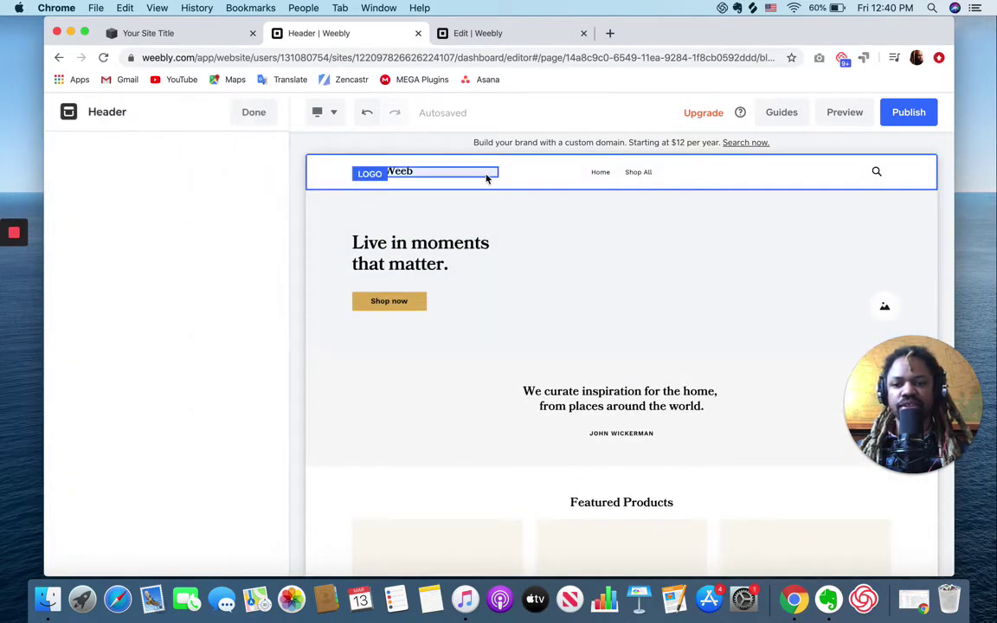
{"action": "left_click", "coordinate": [154, 151]}
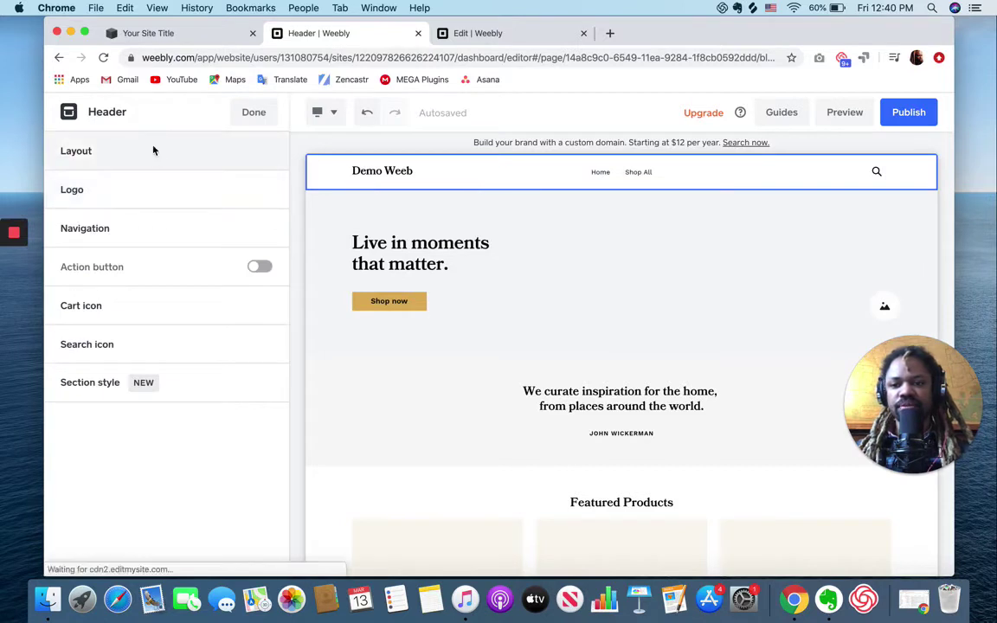
{"action": "left_click", "coordinate": [171, 202]}
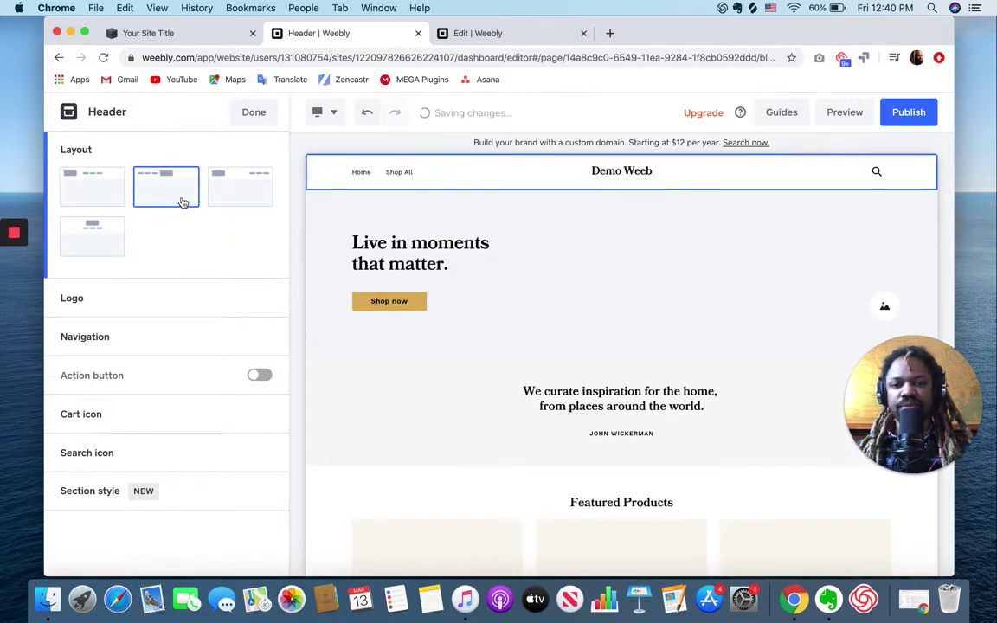
Step: Nest the Shop All link under Home in the header's navigation links and finish editing the header
{"action": "left_click", "coordinate": [160, 340]}
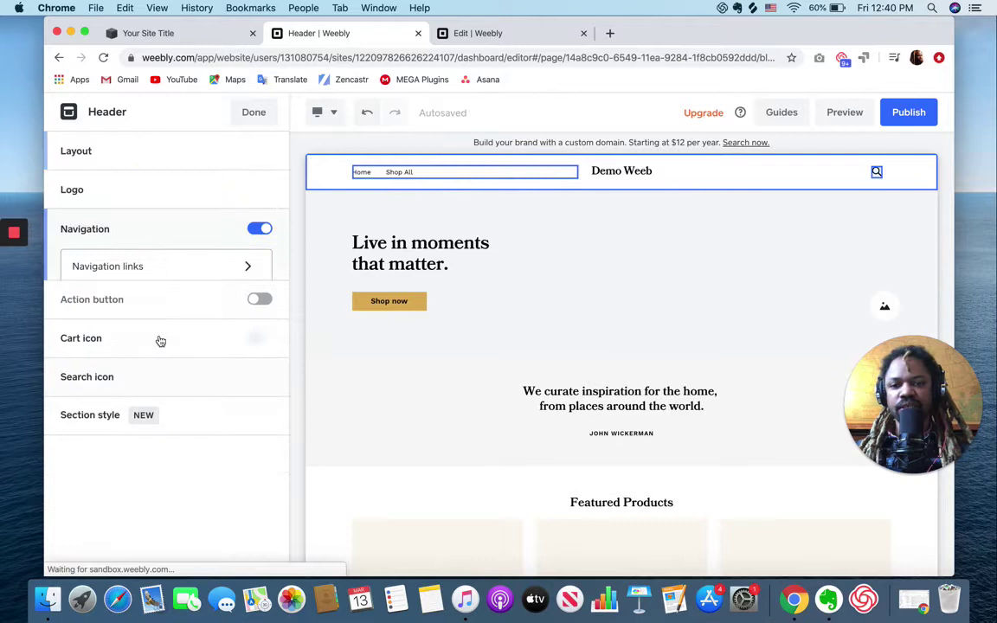
{"action": "left_click", "coordinate": [190, 271]}
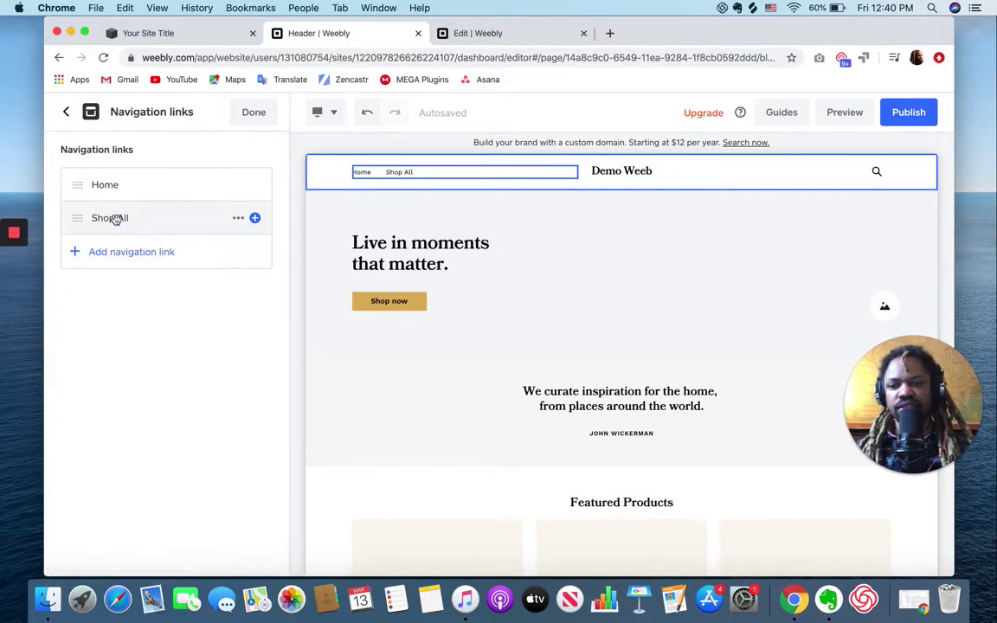
{"action": "left_click_drag", "start_coordinate": [116, 219], "coordinate": [122, 184]}
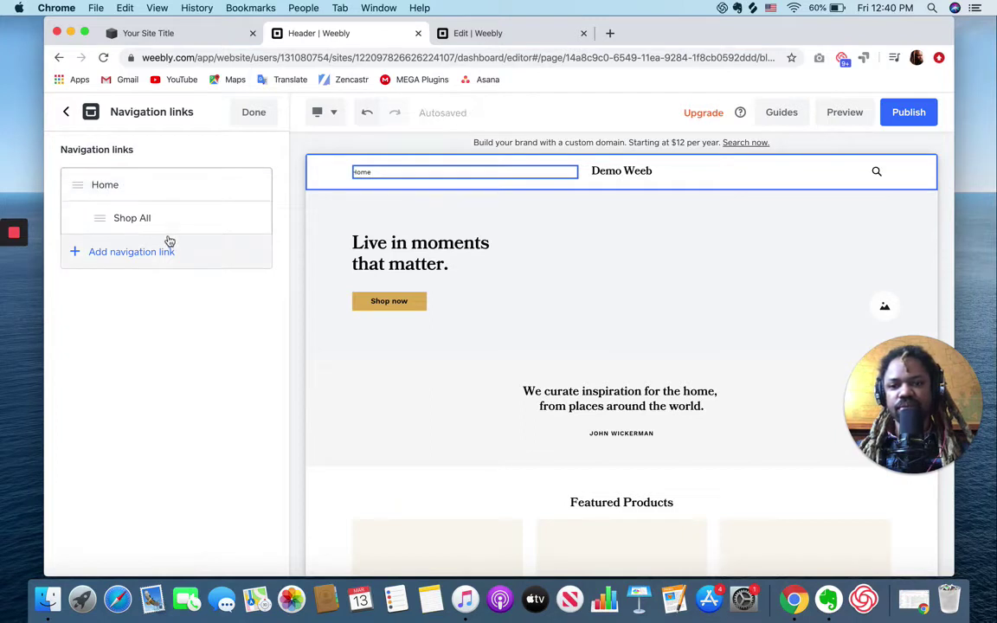
{"action": "left_click_drag", "start_coordinate": [100, 222], "coordinate": [80, 183]}
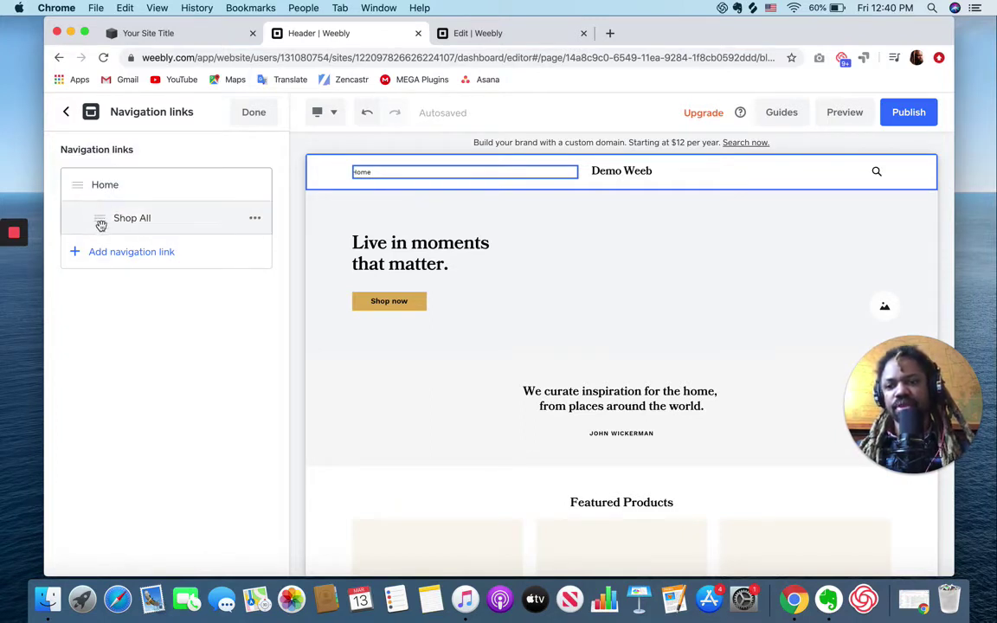
{"action": "mouse_move", "coordinate": [100, 225]}
{"action": "left_mouse_down"}
{"action": "mouse_move", "coordinate": [88, 214]}
{"action": "mouse_move", "coordinate": [80, 225]}
{"action": "mouse_move", "coordinate": [83, 175]}
{"action": "mouse_move", "coordinate": [97, 221]}
{"action": "left_mouse_up"}
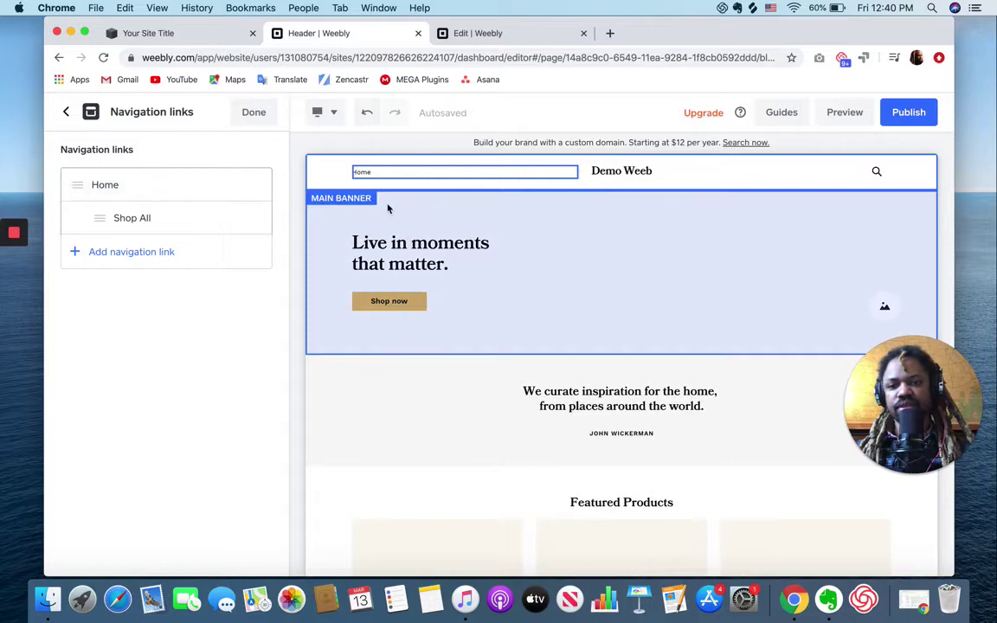
{"action": "mouse_move", "coordinate": [363, 178]}
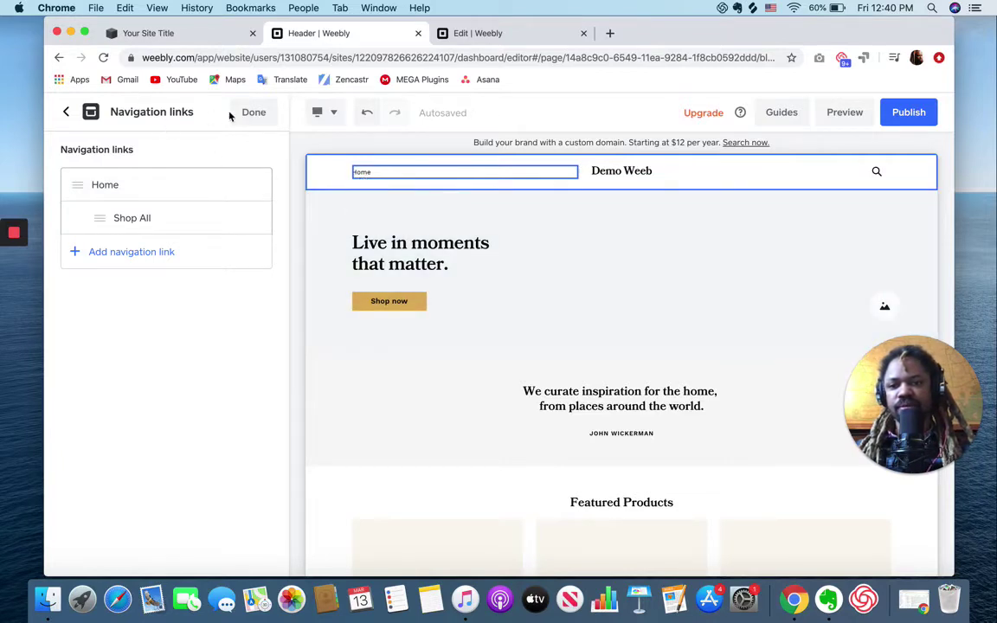
{"action": "left_click", "coordinate": [255, 113]}
Step: Review the home page sections from the contact form and footer up to the featured products, testimonials and main banner
{"action": "left_click", "coordinate": [160, 316]}
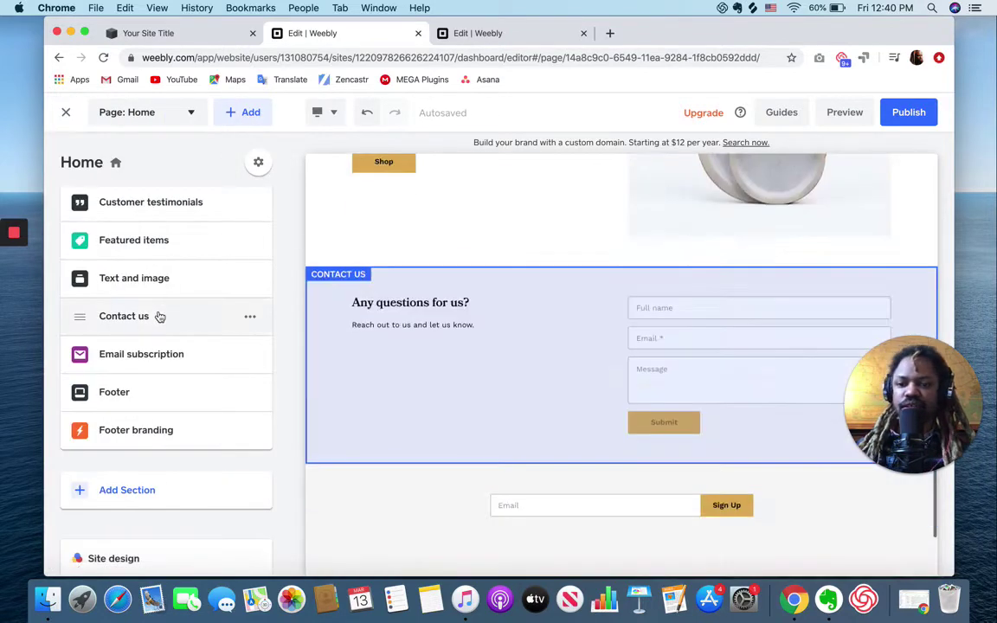
{"action": "scroll", "coordinate": [481, 413], "scroll_direction": "up", "scroll_amount": 10}
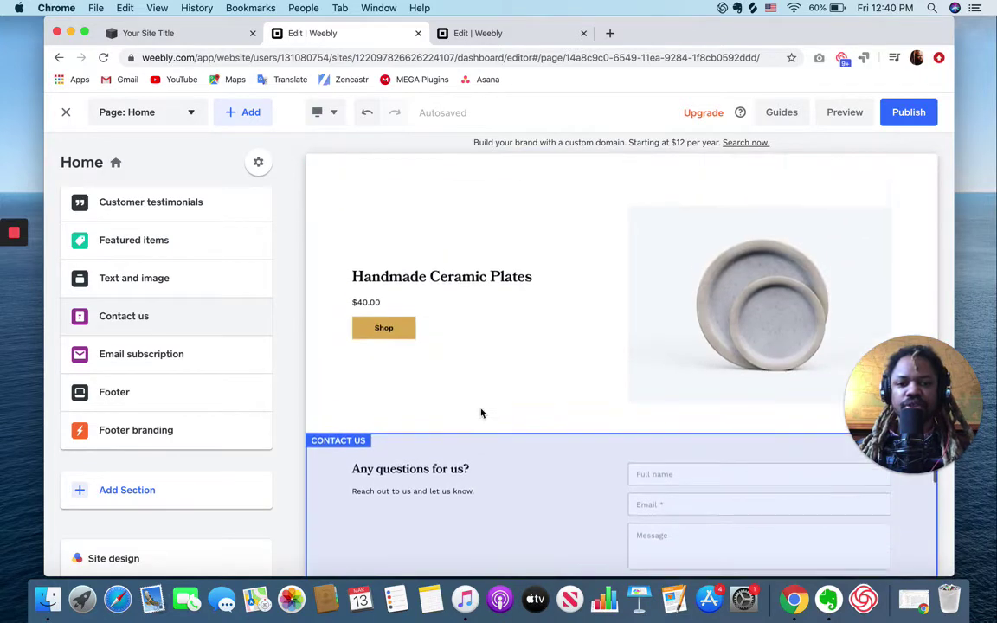
{"action": "scroll", "coordinate": [481, 412], "scroll_direction": "up", "scroll_amount": 5}
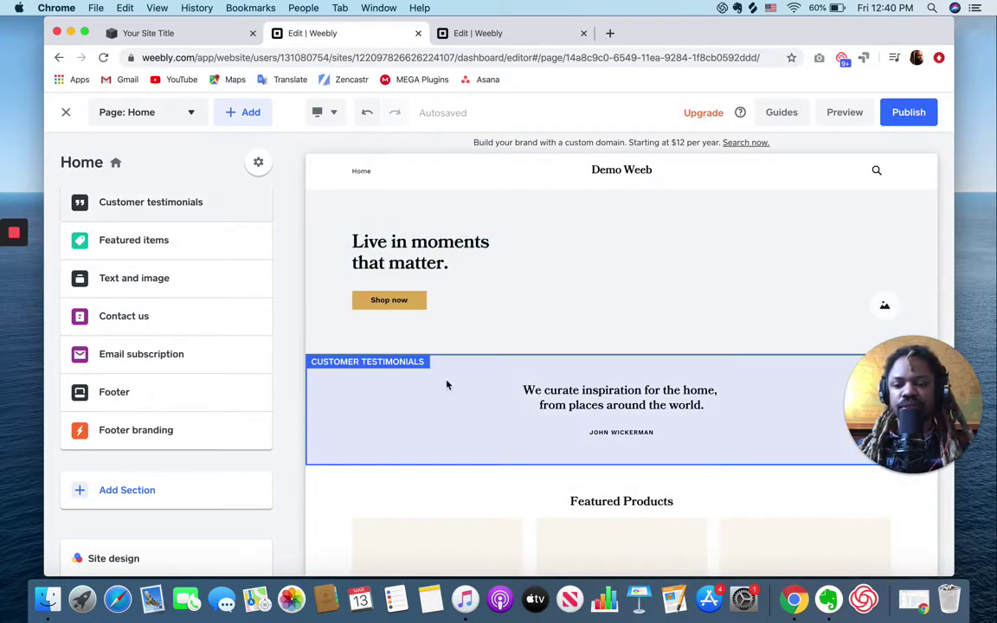
{"action": "scroll", "coordinate": [499, 378], "scroll_direction": "down", "scroll_amount": 1}
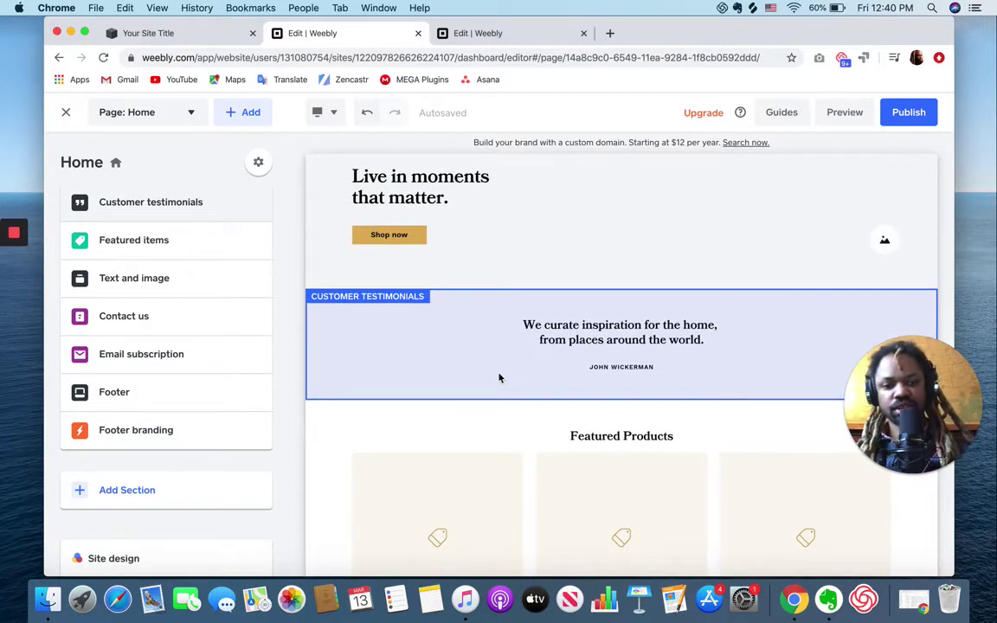
{"action": "scroll", "coordinate": [499, 379], "scroll_direction": "down", "scroll_amount": 1}
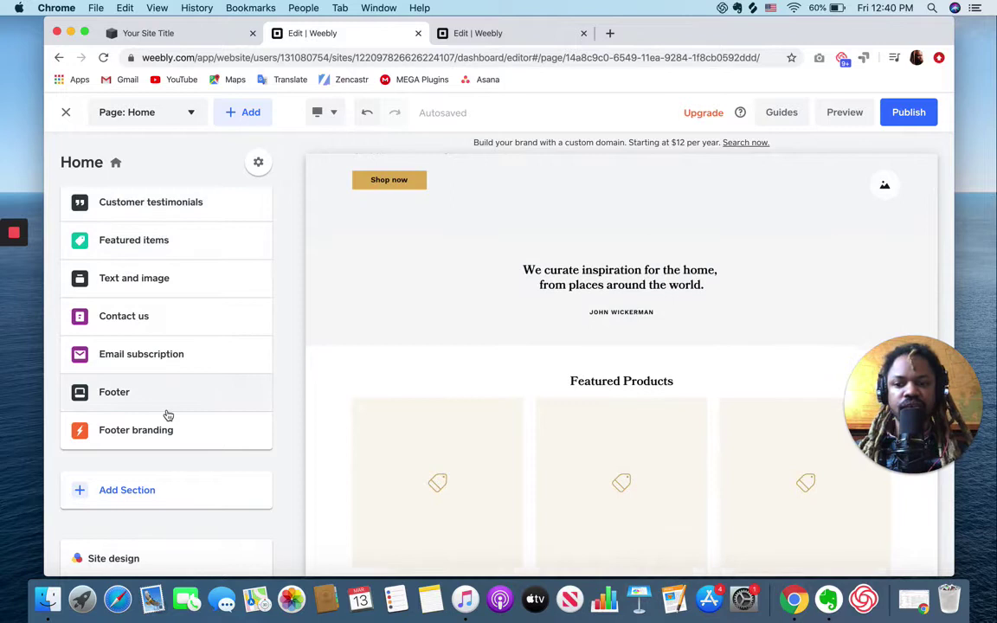
{"action": "left_click", "coordinate": [165, 414]}
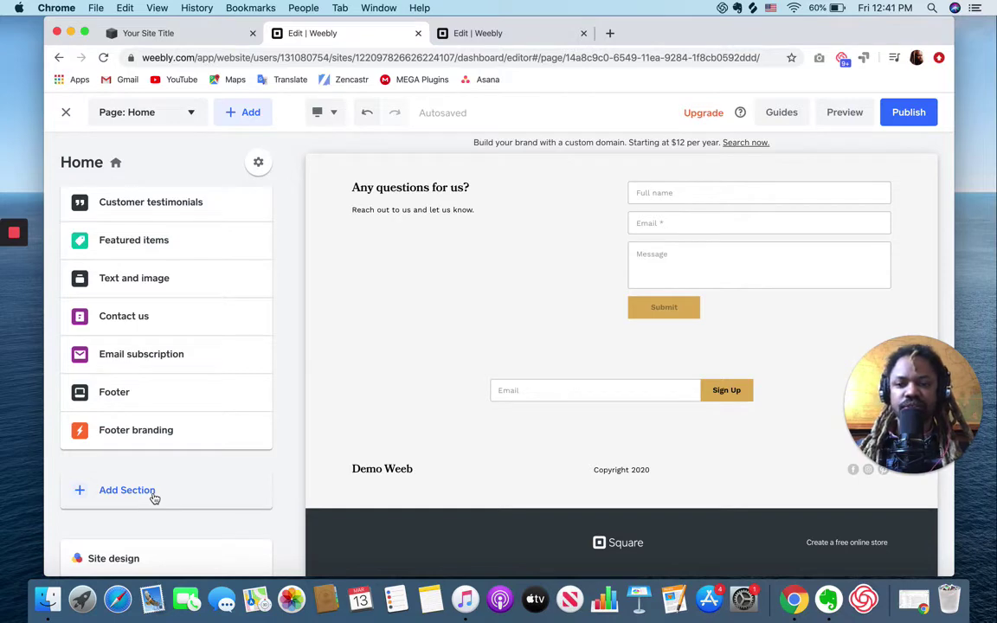
{"action": "scroll", "coordinate": [445, 374], "scroll_direction": "up", "scroll_amount": 15}
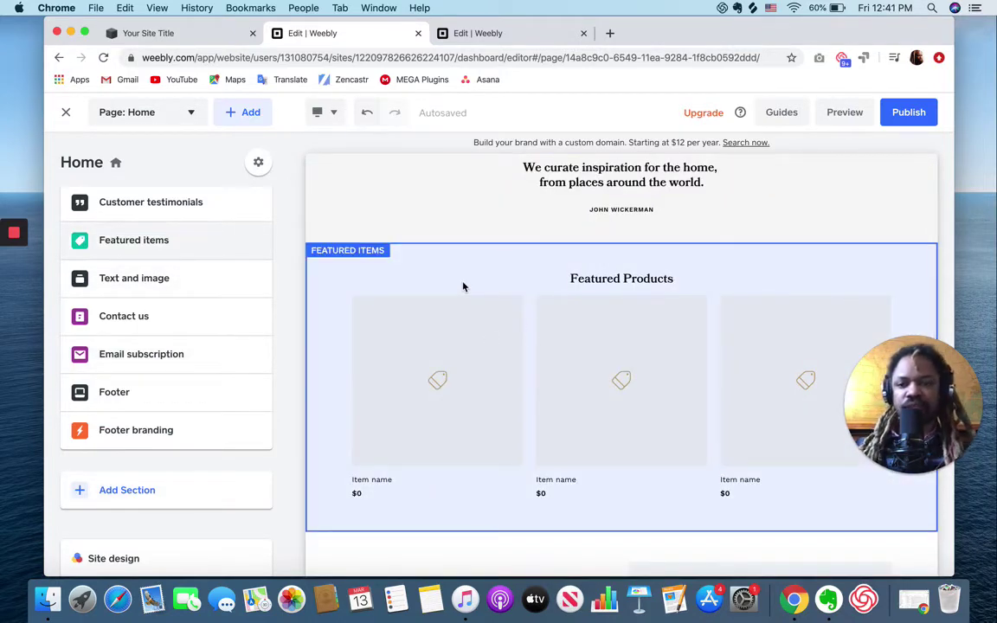
{"action": "scroll", "coordinate": [463, 287], "scroll_direction": "up", "scroll_amount": 2}
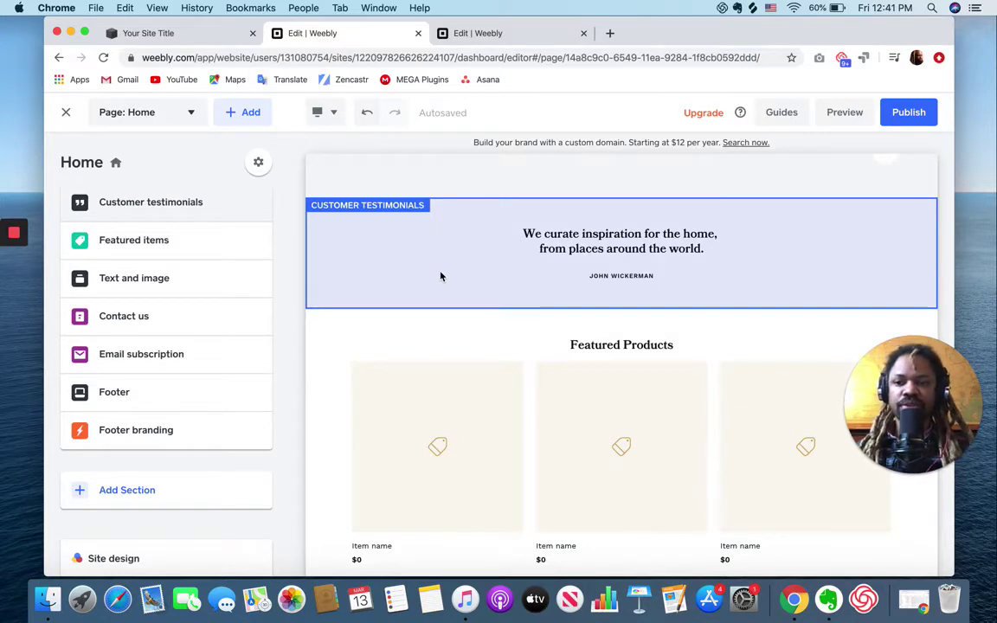
{"action": "scroll", "coordinate": [440, 276], "scroll_direction": "up", "scroll_amount": 5}
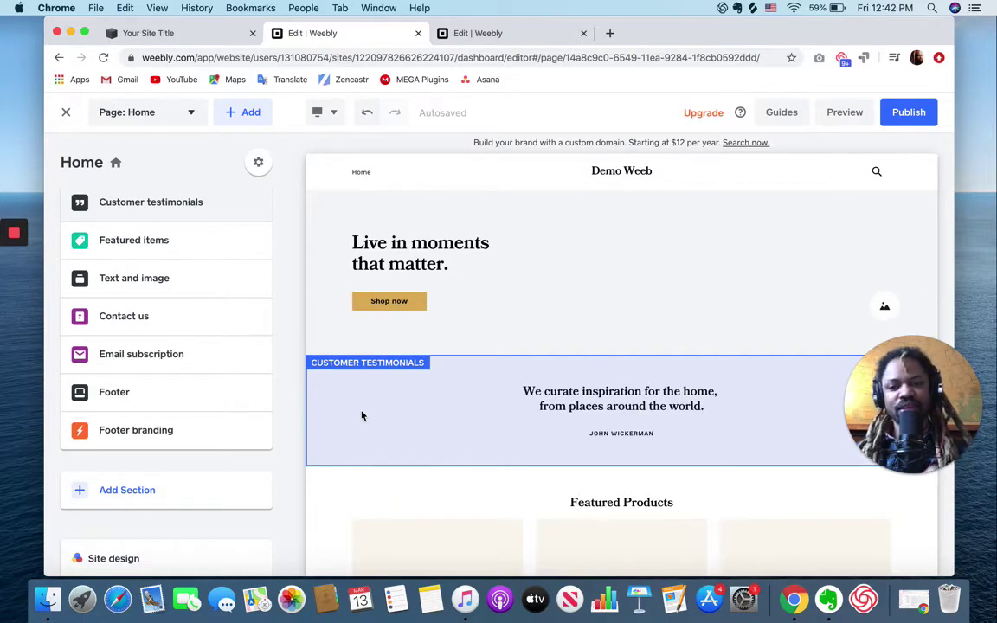
Step: Switch to the Squarespace site and add a Newsletter section with text beside the sign-up form below the home page's hero banner
{"action": "left_click", "coordinate": [179, 35]}
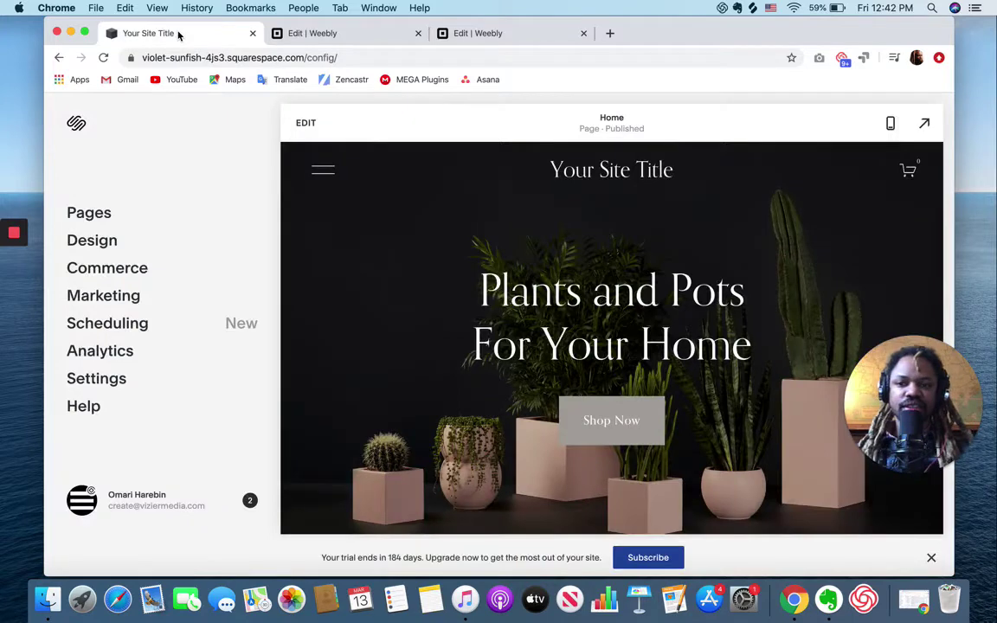
{"action": "left_click", "coordinate": [306, 125]}
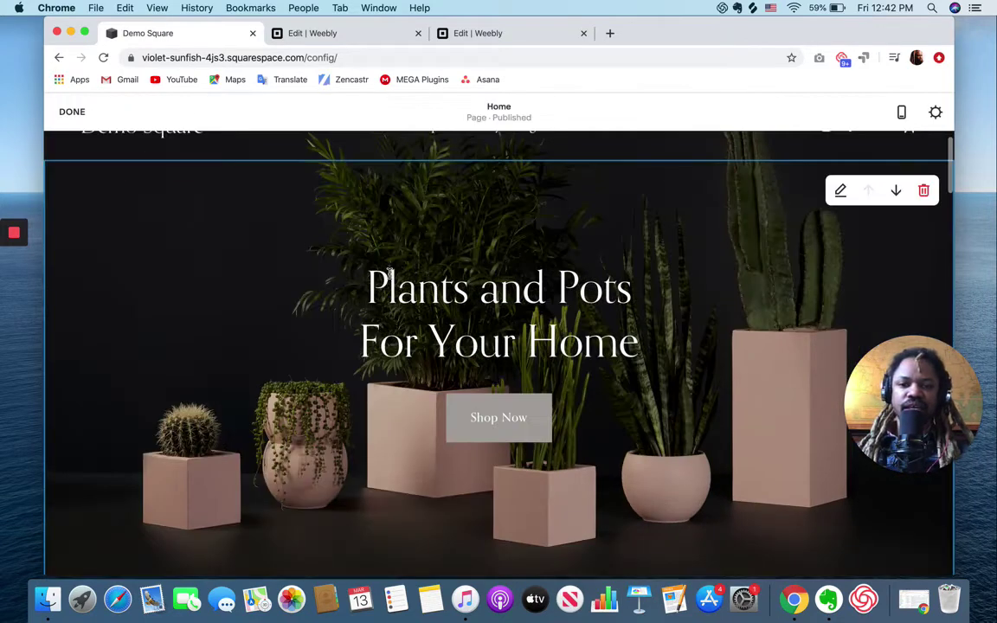
{"action": "scroll", "coordinate": [215, 256], "scroll_direction": "down", "scroll_amount": 5}
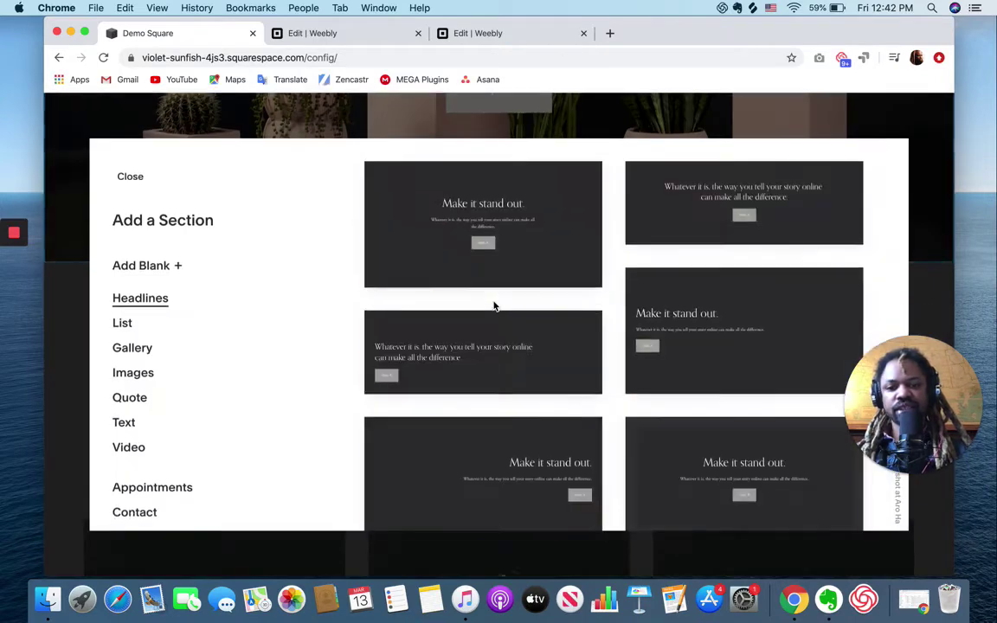
{"action": "scroll", "coordinate": [180, 379], "scroll_direction": "down", "scroll_amount": 8}
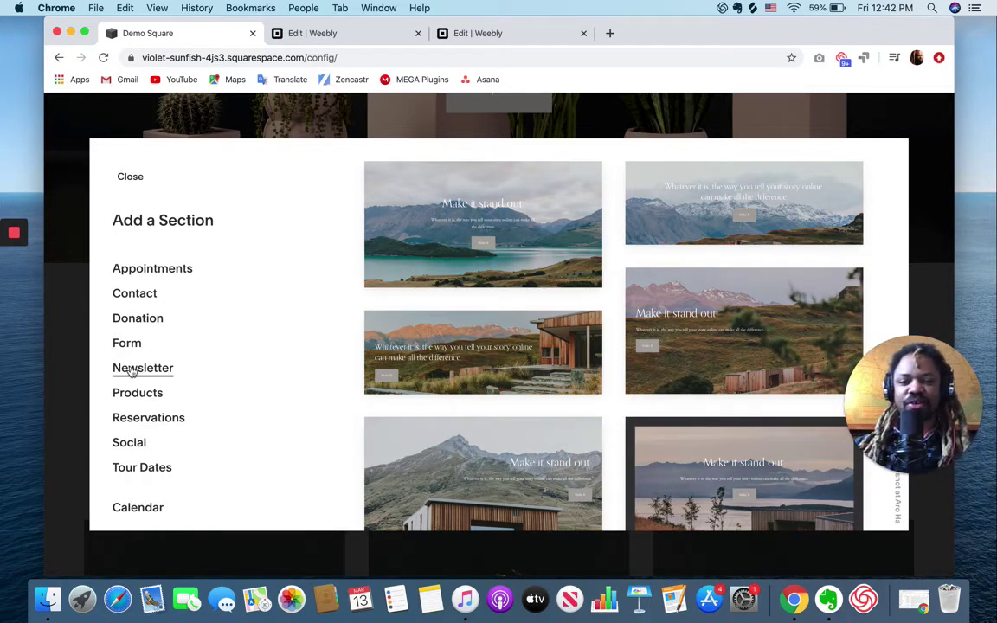
{"action": "left_click", "coordinate": [130, 370]}
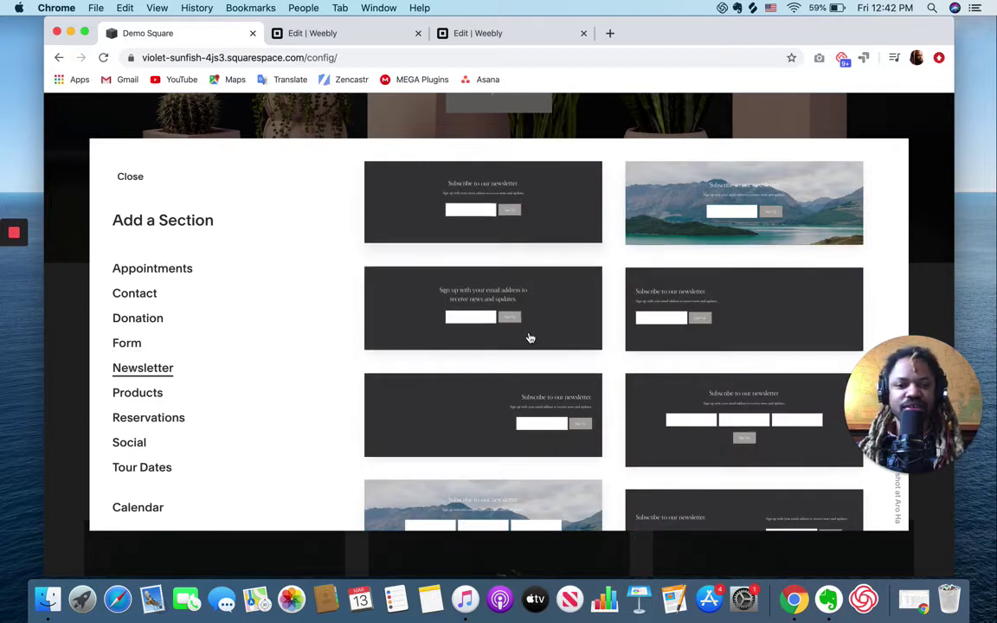
{"action": "scroll", "coordinate": [529, 338], "scroll_direction": "down", "scroll_amount": 4}
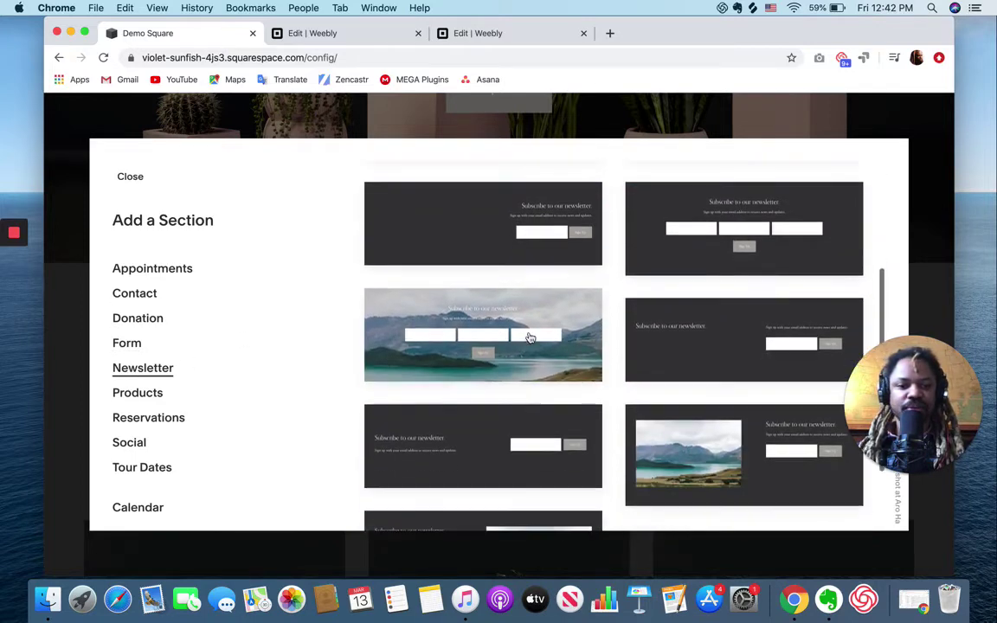
{"action": "left_click", "coordinate": [478, 459]}
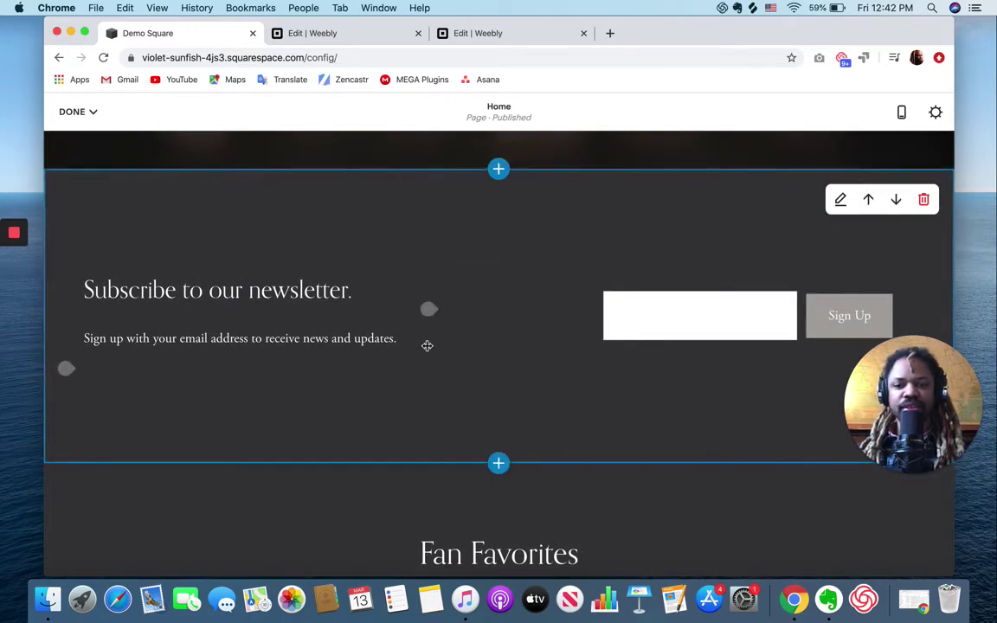
Step: Add the two-option Pricing section with $10 and $20 below the Lil' Guys, Bigger Statements and Low Maintenance section
{"action": "scroll", "coordinate": [469, 250], "scroll_direction": "down", "scroll_amount": 10}
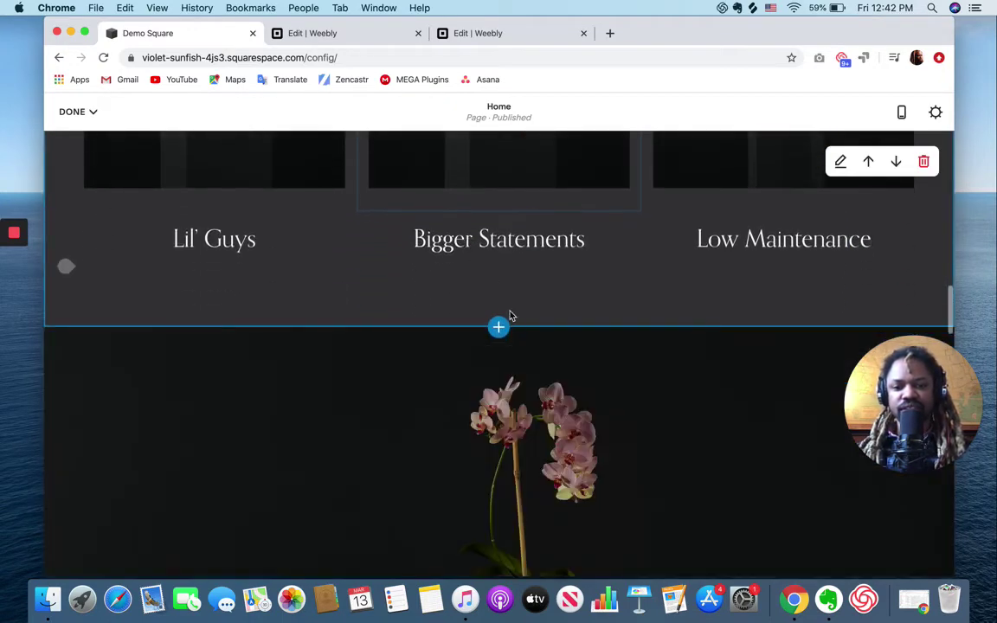
{"action": "left_click", "coordinate": [499, 329]}
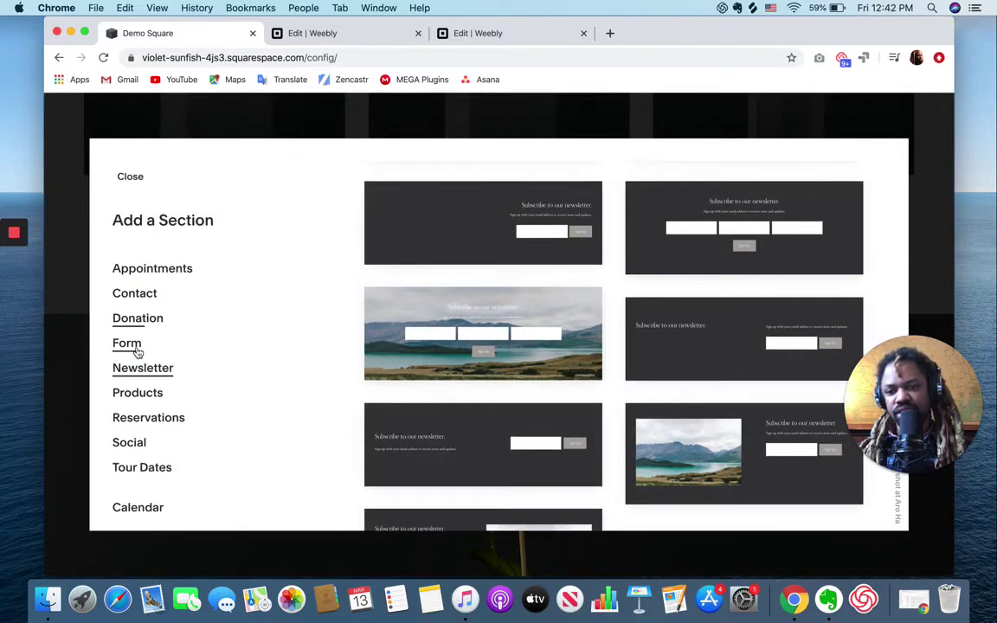
{"action": "scroll", "coordinate": [138, 351], "scroll_direction": "down", "scroll_amount": 3}
{"action": "scroll", "coordinate": [138, 351], "scroll_direction": "down", "scroll_amount": 1}
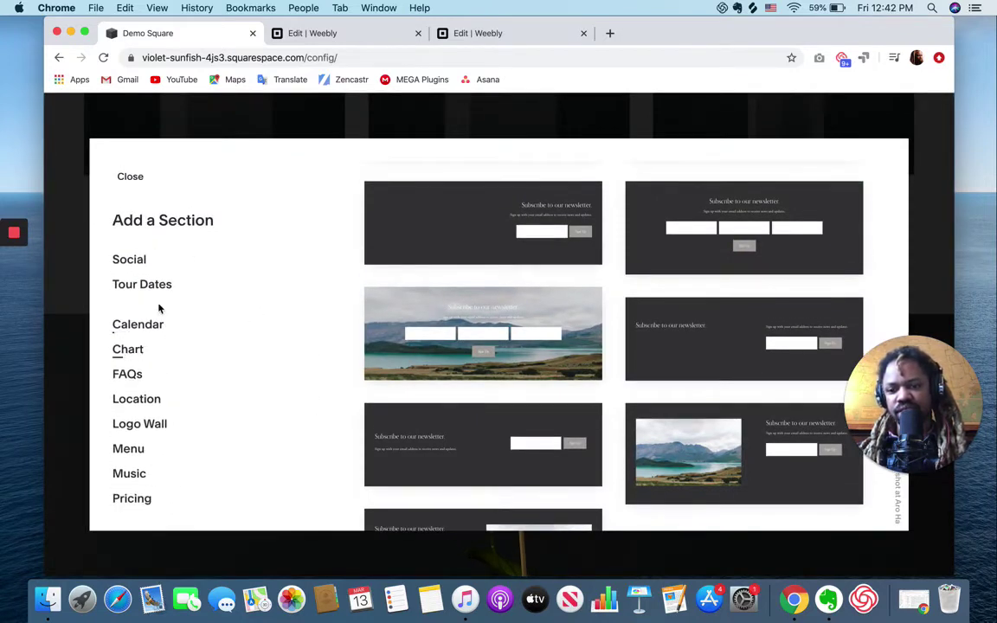
{"action": "scroll", "coordinate": [159, 308], "scroll_direction": "up", "scroll_amount": 3}
{"action": "scroll", "coordinate": [158, 338], "scroll_direction": "down", "scroll_amount": 3}
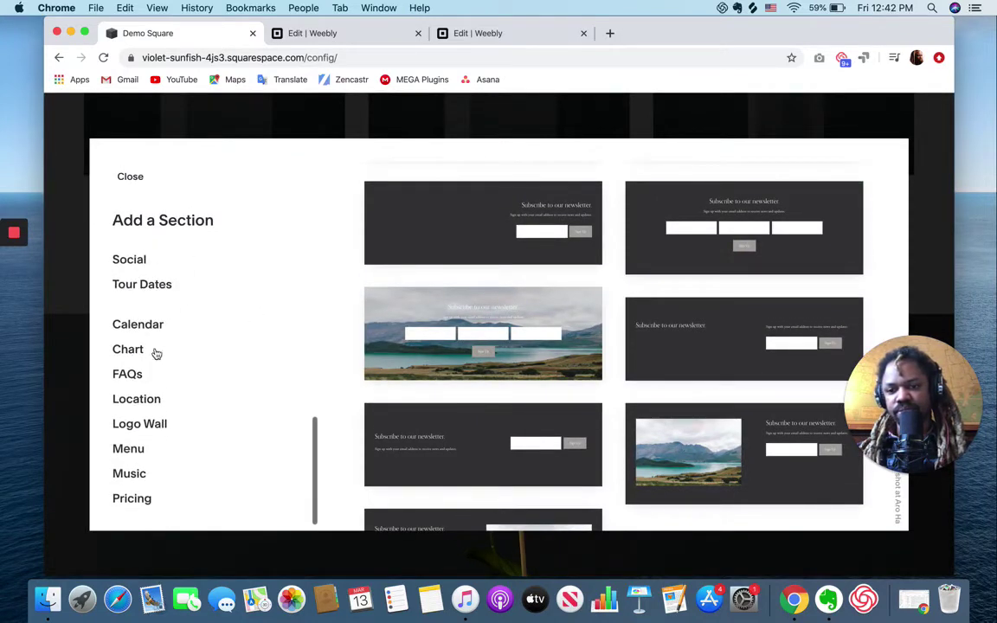
{"action": "left_click", "coordinate": [134, 499]}
{"action": "scroll", "coordinate": [538, 374], "scroll_direction": "down", "scroll_amount": 5}
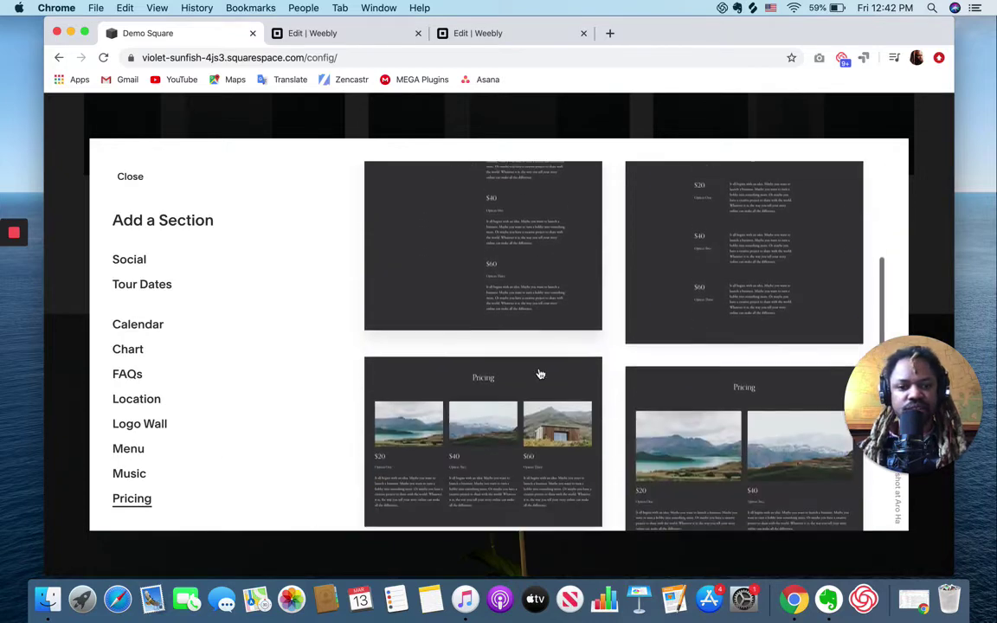
{"action": "scroll", "coordinate": [538, 374], "scroll_direction": "up", "scroll_amount": 5}
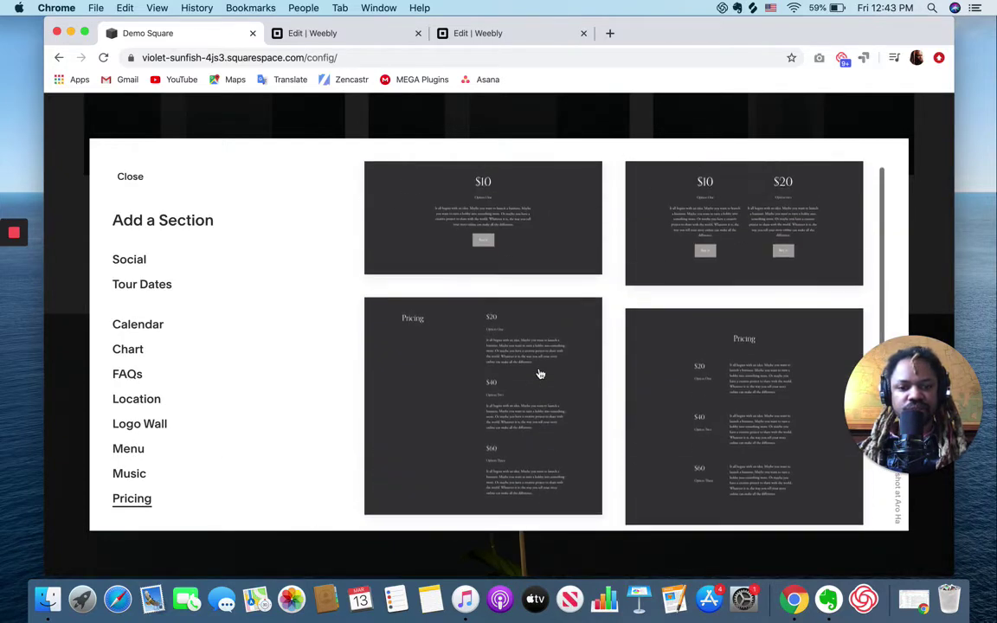
{"action": "left_click", "coordinate": [736, 223]}
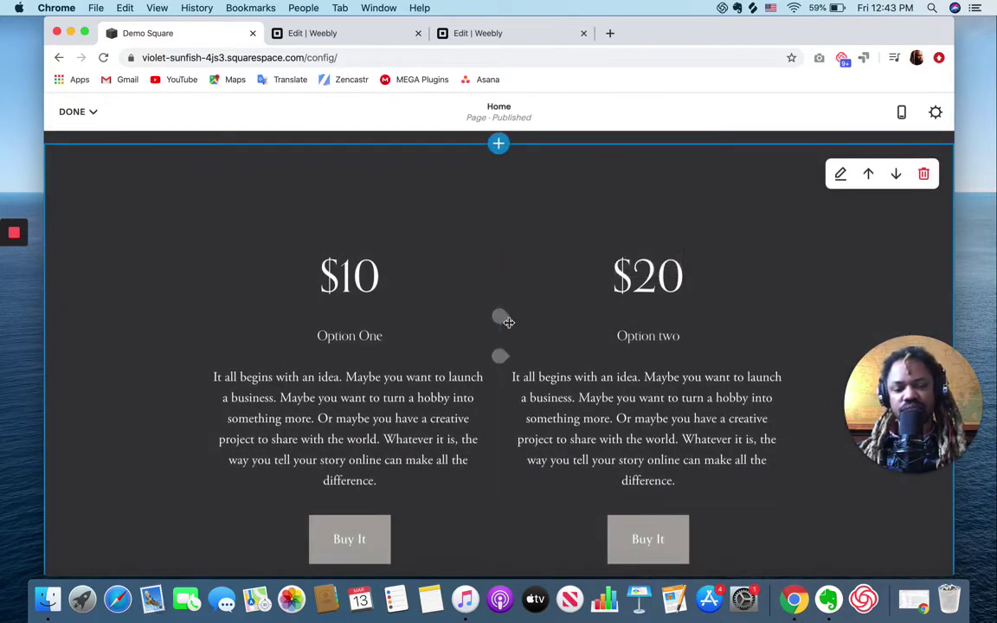
{"action": "scroll", "coordinate": [510, 323], "scroll_direction": "down", "scroll_amount": 2}
{"action": "scroll", "coordinate": [509, 322], "scroll_direction": "up", "scroll_amount": 2}
{"action": "scroll", "coordinate": [509, 322], "scroll_direction": "up", "scroll_amount": 1}
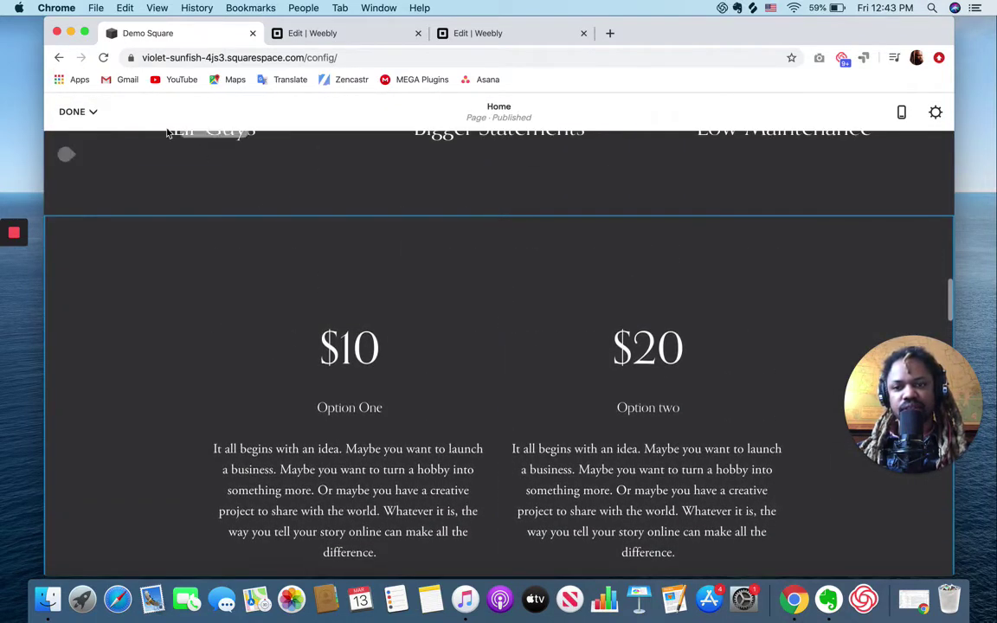
Step: Move the $10 Option One text block into the second column of the pricing section
{"action": "left_click", "coordinate": [72, 112]}
{"action": "left_click", "coordinate": [430, 403]}
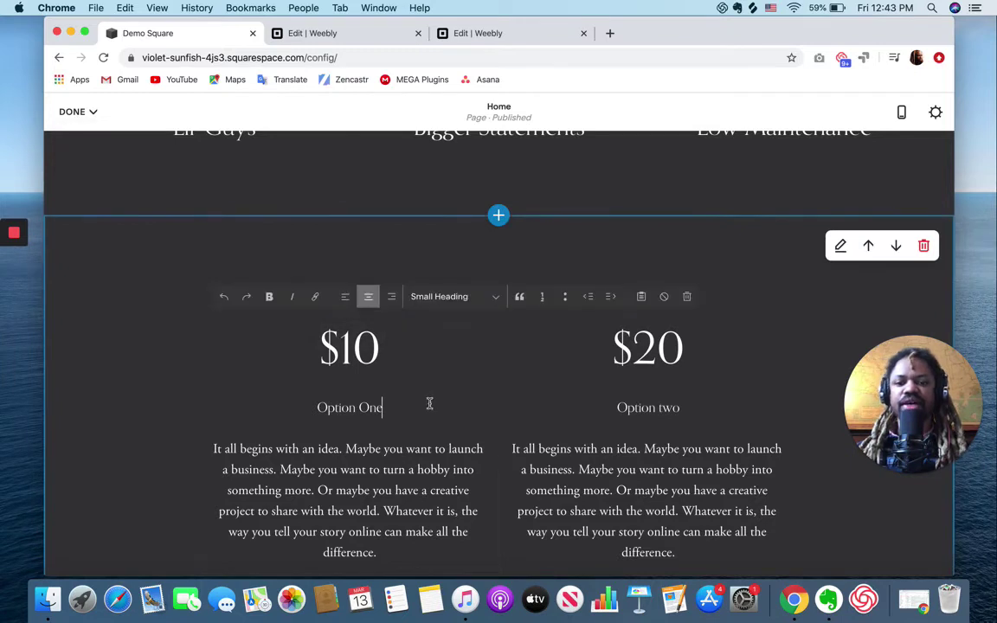
{"action": "left_click", "coordinate": [645, 471]}
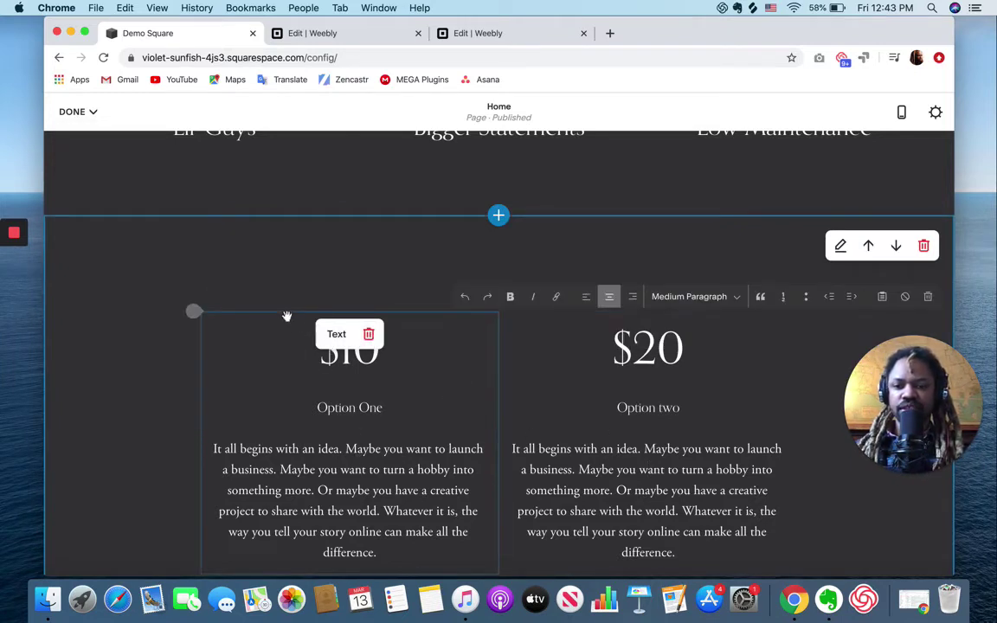
{"action": "left_click_drag", "start_coordinate": [335, 339], "coordinate": [707, 360]}
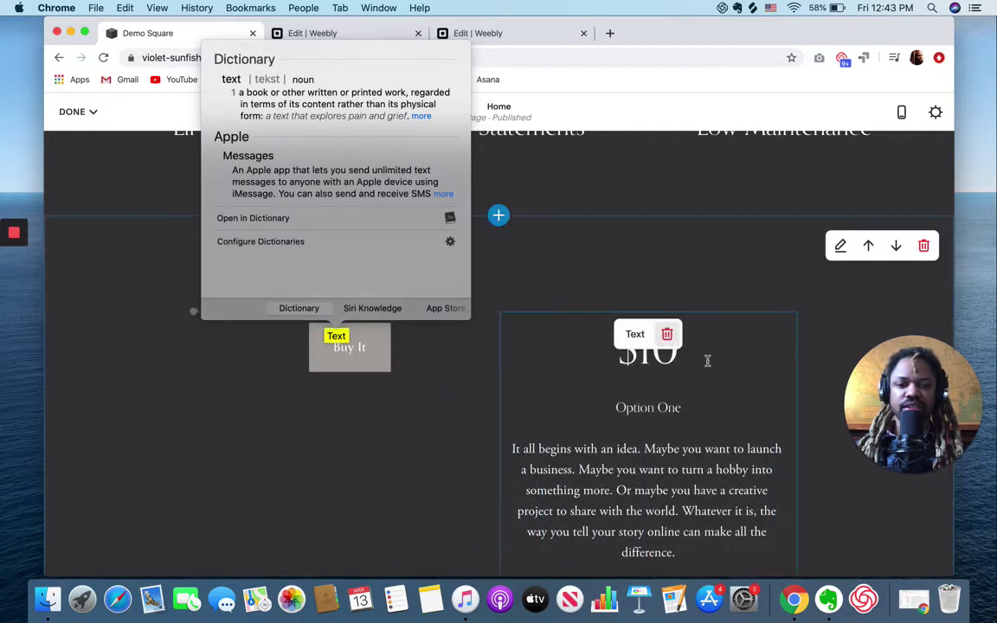
{"action": "left_click", "coordinate": [554, 409]}
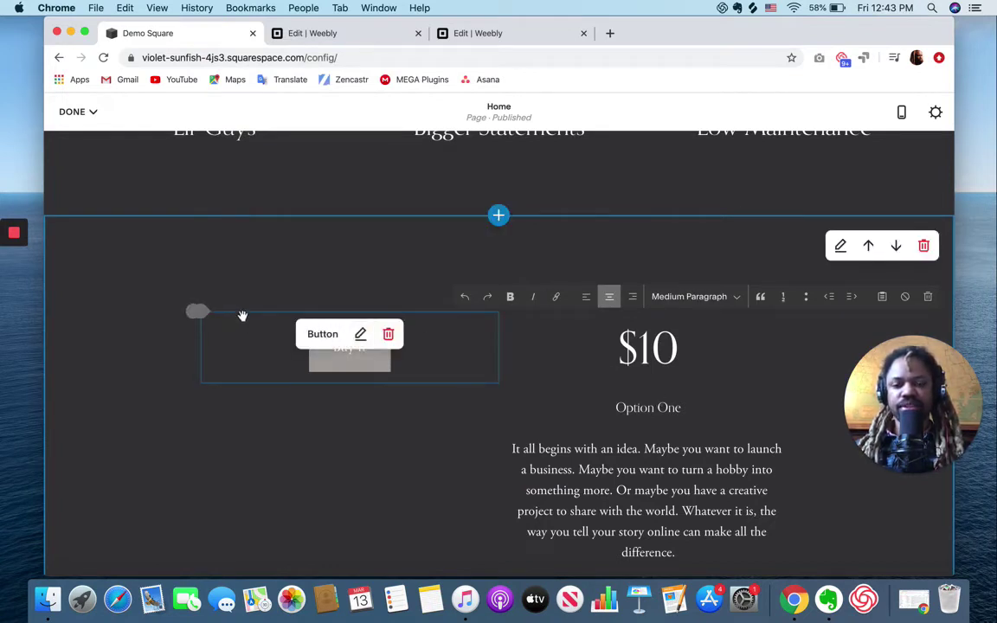
Step: Move the Buy It button from the first pricing column to the right side of the $10 Option One text
{"action": "left_click_drag", "start_coordinate": [243, 316], "coordinate": [750, 407]}
{"action": "scroll", "coordinate": [372, 371], "scroll_direction": "up", "scroll_amount": 1}
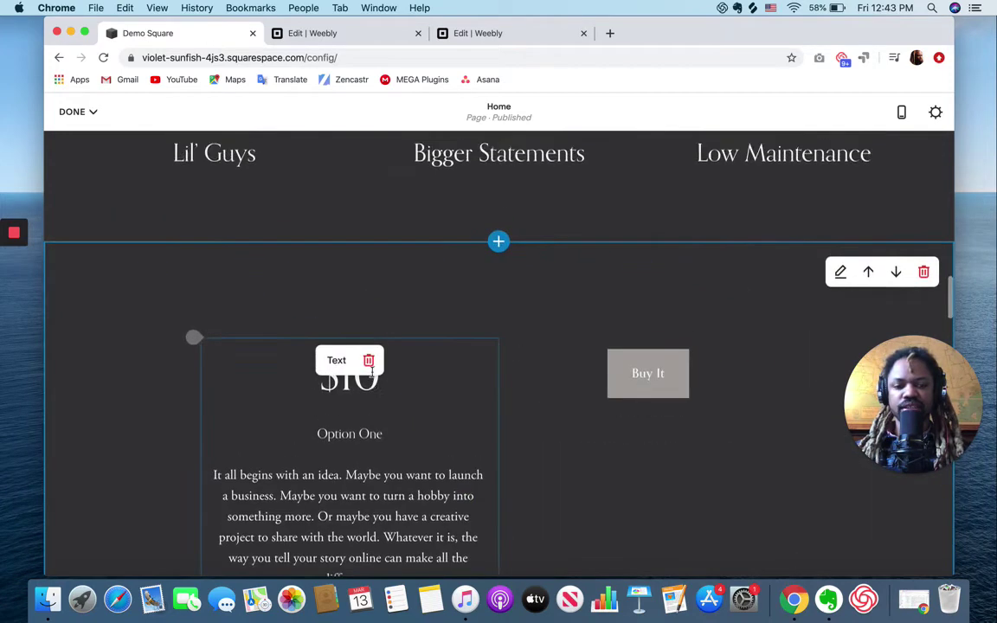
{"action": "scroll", "coordinate": [372, 372], "scroll_direction": "down", "scroll_amount": 4}
{"action": "scroll", "coordinate": [372, 375], "scroll_direction": "up", "scroll_amount": 7}
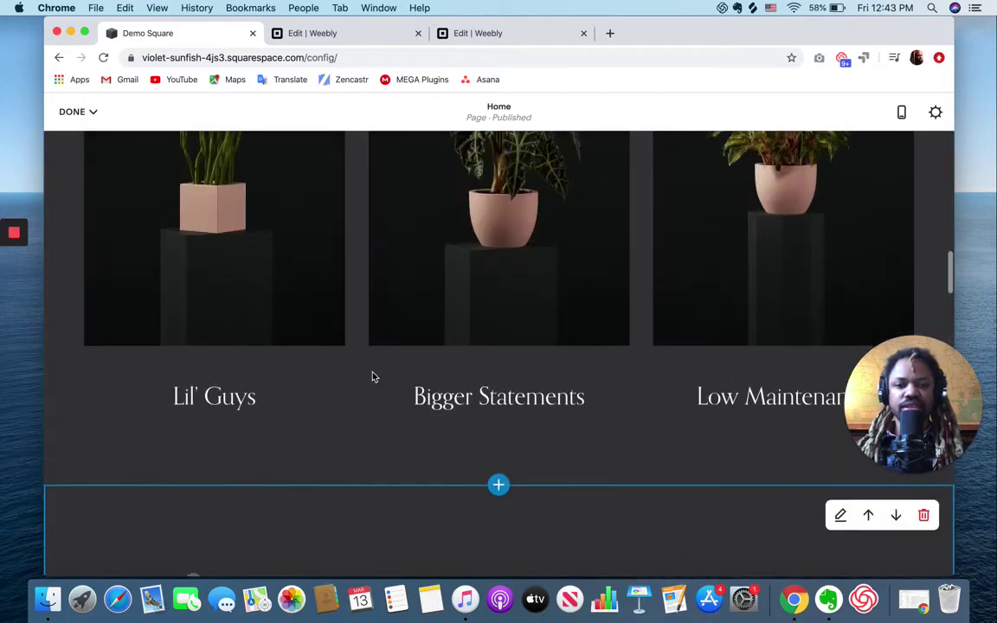
{"action": "scroll", "coordinate": [372, 373], "scroll_direction": "down", "scroll_amount": 5}
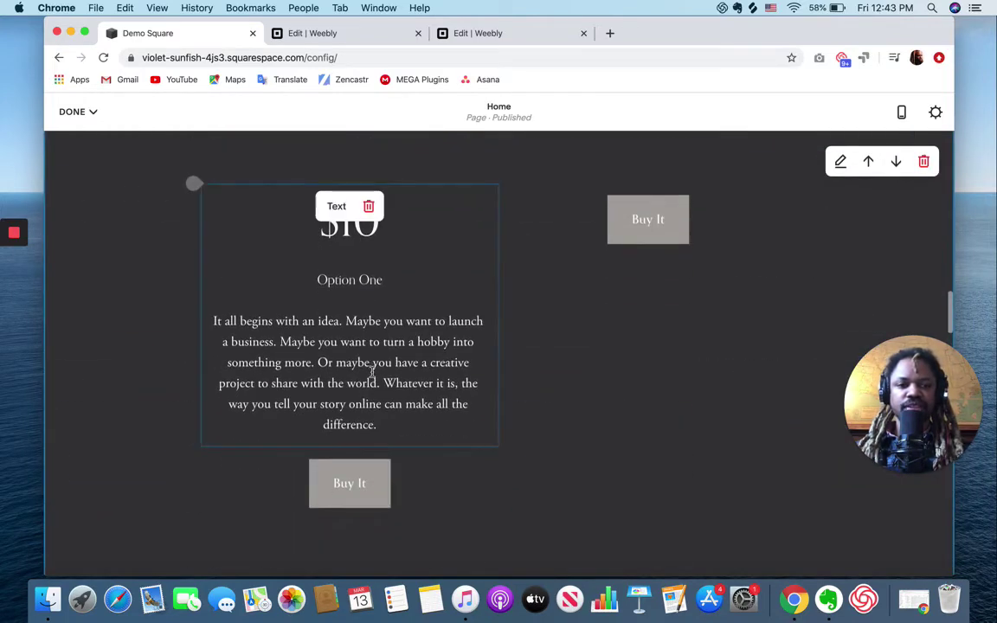
Step: Open the pricing section's format settings, try the S section height and set the height to L
{"action": "left_click", "coordinate": [840, 168]}
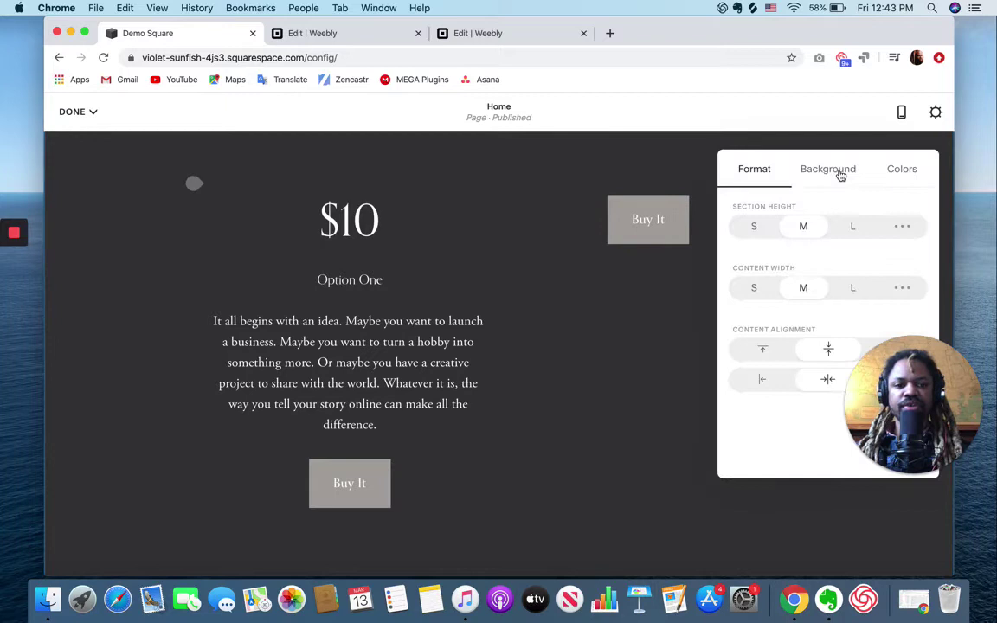
{"action": "scroll", "coordinate": [606, 260], "scroll_direction": "down", "scroll_amount": 1}
{"action": "scroll", "coordinate": [606, 261], "scroll_direction": "up", "scroll_amount": 3}
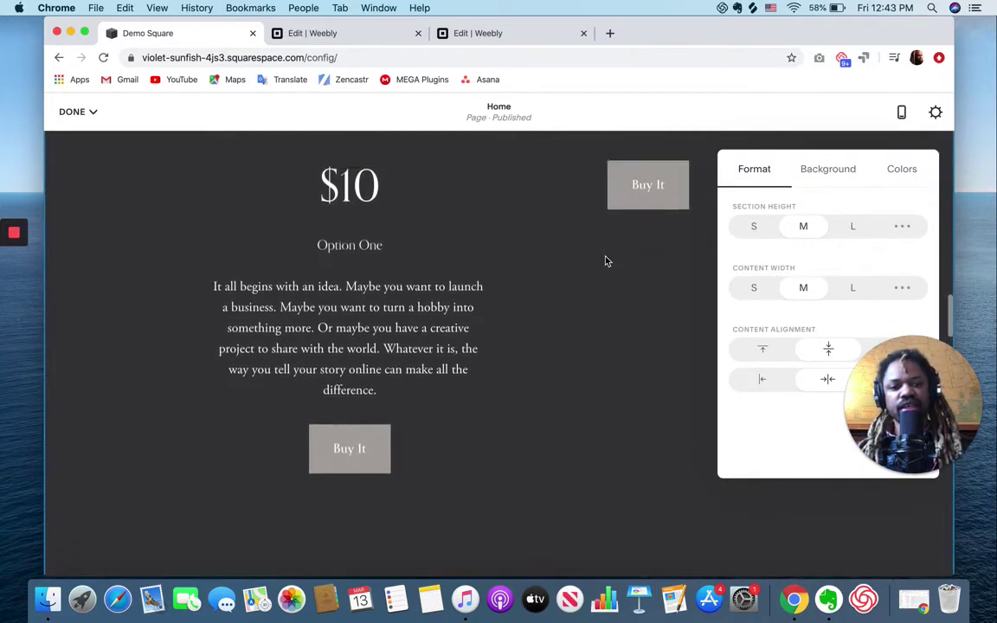
{"action": "scroll", "coordinate": [630, 284], "scroll_direction": "down", "scroll_amount": 1}
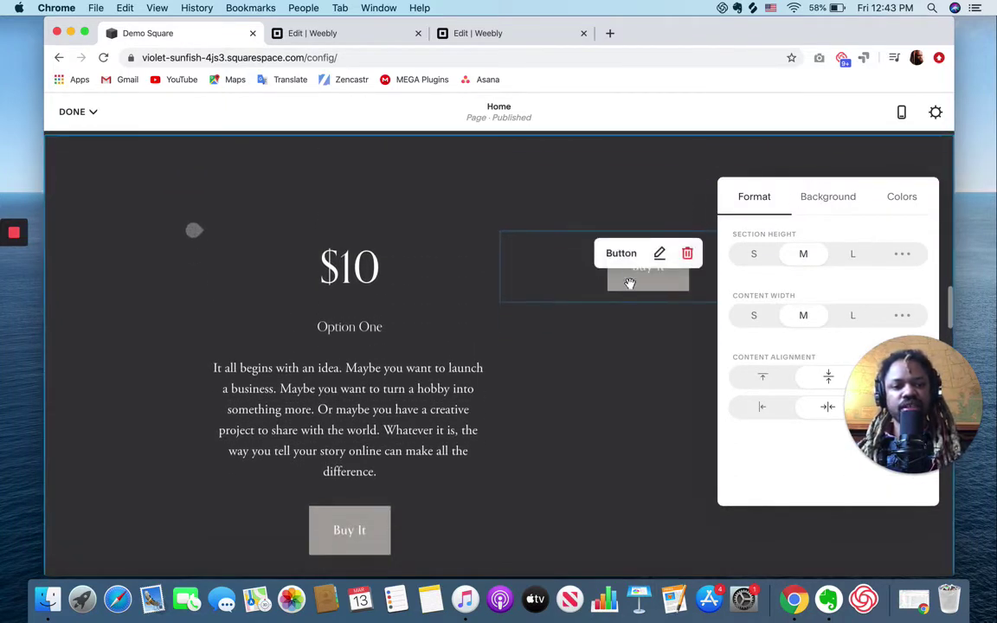
{"action": "left_click", "coordinate": [754, 254]}
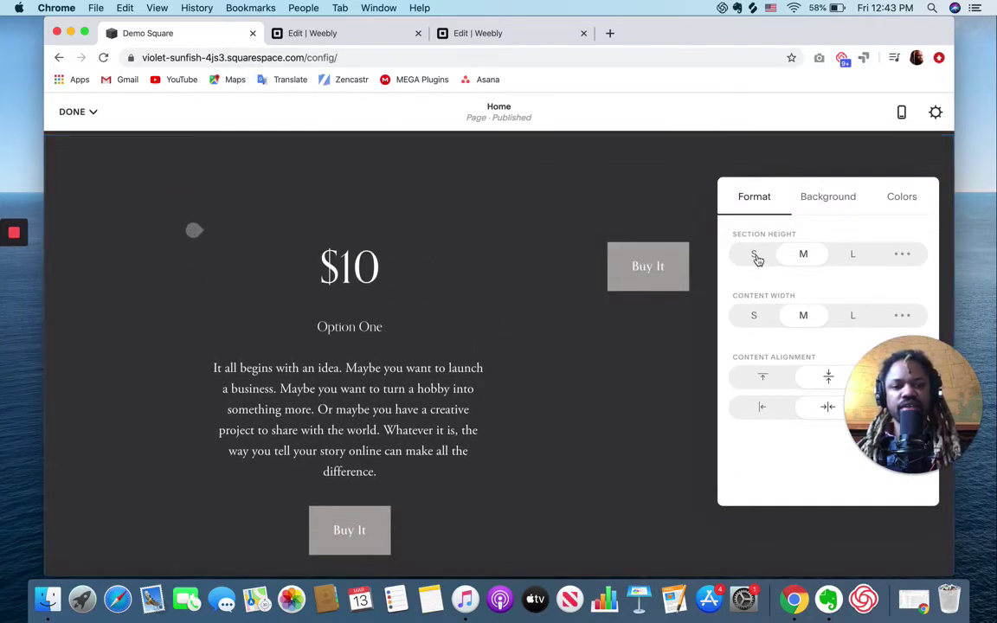
{"action": "left_click", "coordinate": [850, 254]}
Step: View the pricing section's background options and save the home page edits
{"action": "left_click", "coordinate": [833, 198]}
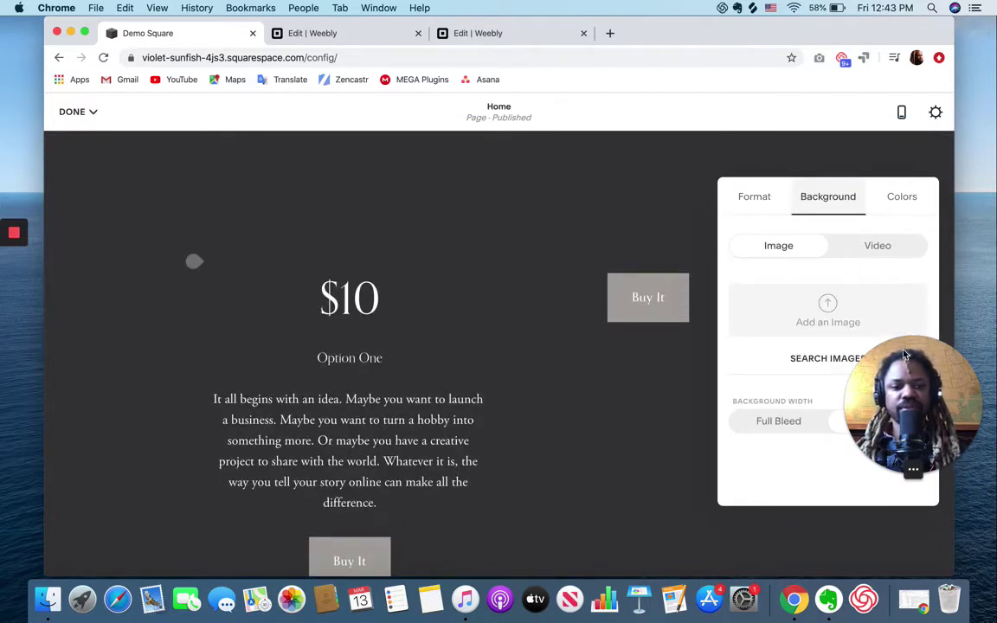
{"action": "left_click_drag", "start_coordinate": [911, 392], "coordinate": [90, 420]}
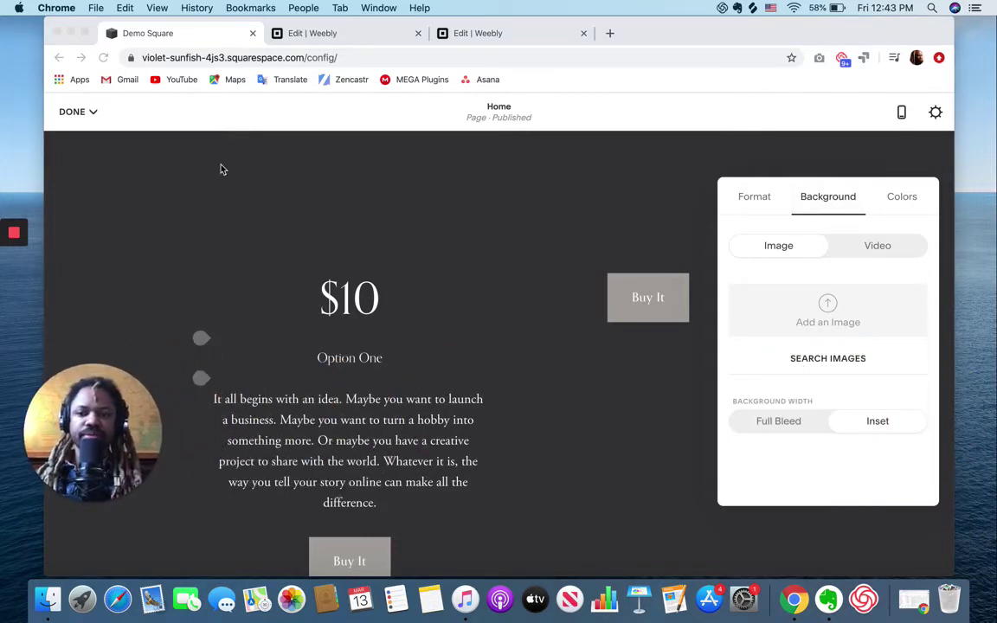
{"action": "left_click", "coordinate": [76, 112]}
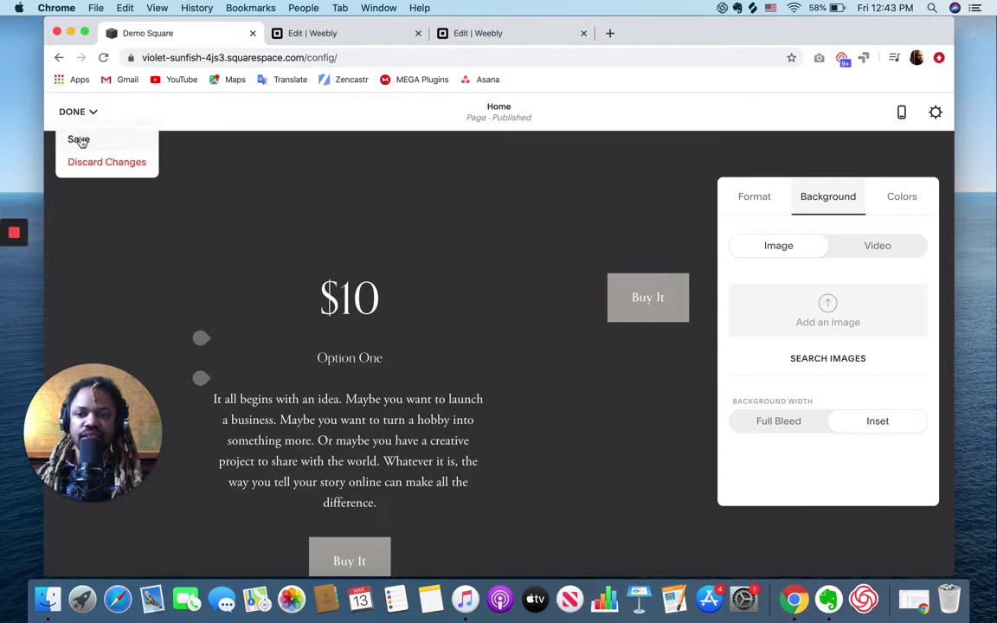
{"action": "left_click", "coordinate": [79, 140]}
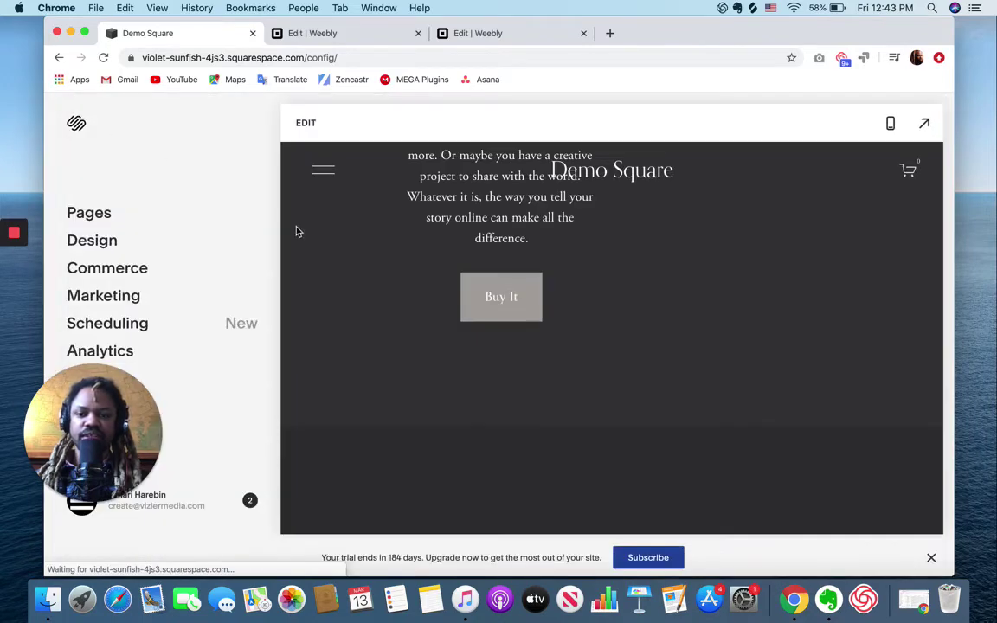
{"action": "scroll", "coordinate": [477, 290], "scroll_direction": "up", "scroll_amount": 10}
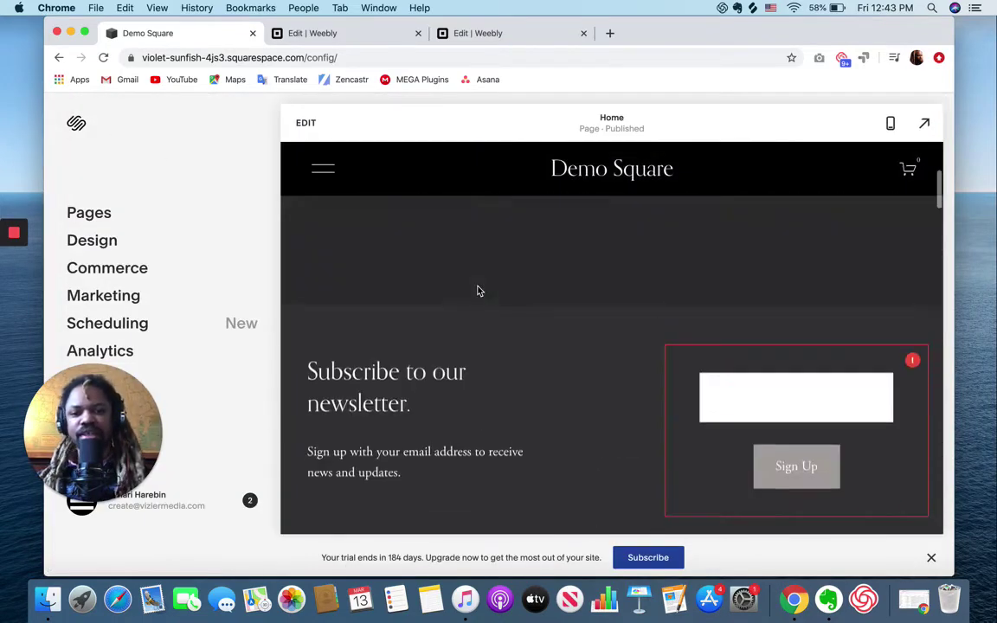
{"action": "scroll", "coordinate": [477, 291], "scroll_direction": "up", "scroll_amount": 5}
{"action": "left_click", "coordinate": [106, 424]}
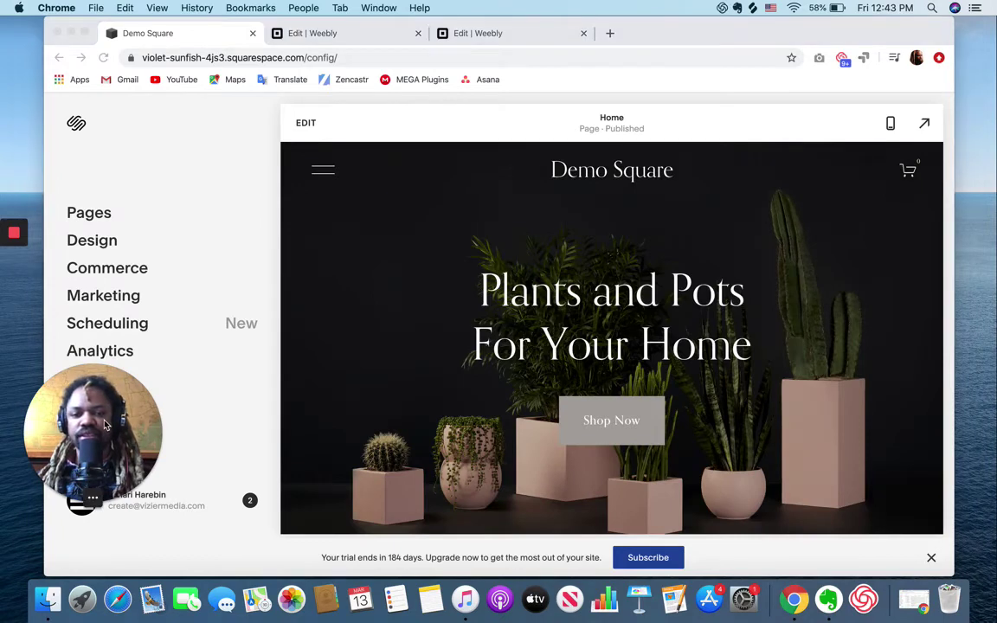
{"action": "left_click_drag", "start_coordinate": [106, 424], "coordinate": [923, 450]}
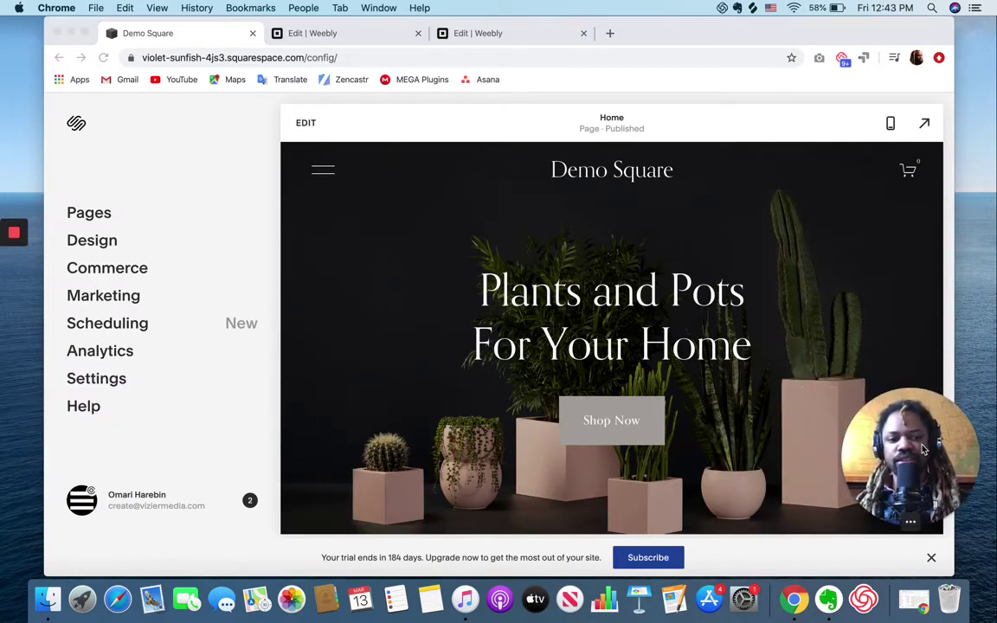
Step: Open the example Blog page in the site's pages and copy it as an own page
{"action": "left_click", "coordinate": [86, 221]}
{"action": "left_click", "coordinate": [79, 214]}
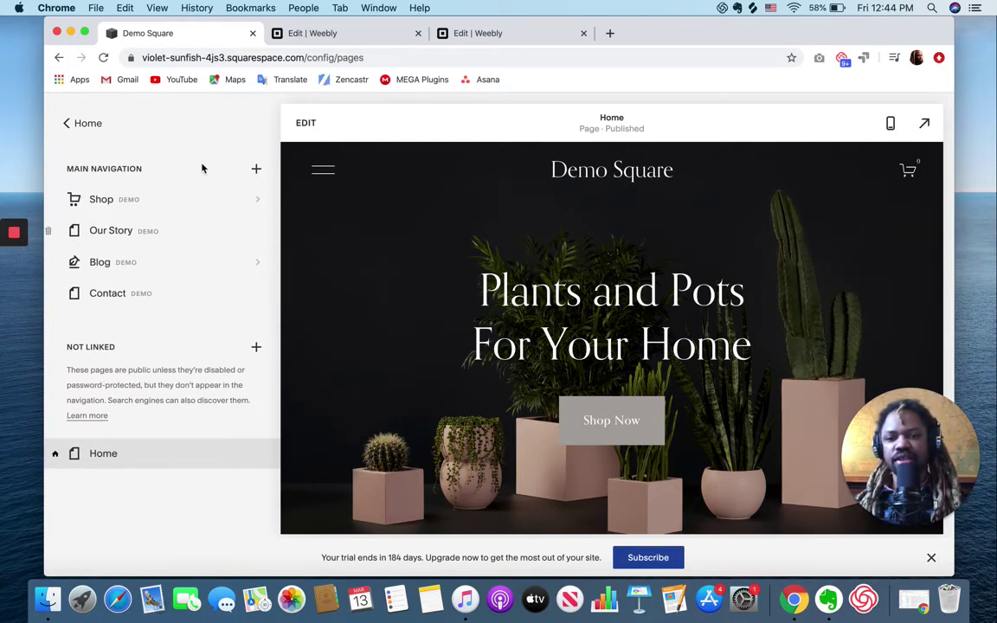
{"action": "left_click", "coordinate": [109, 263]}
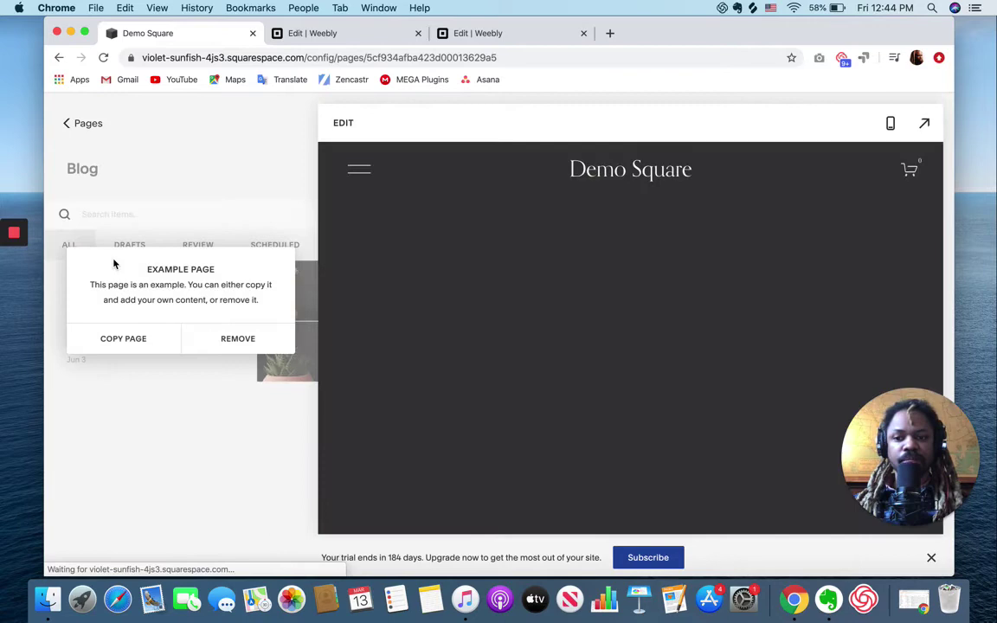
{"action": "left_click", "coordinate": [227, 339]}
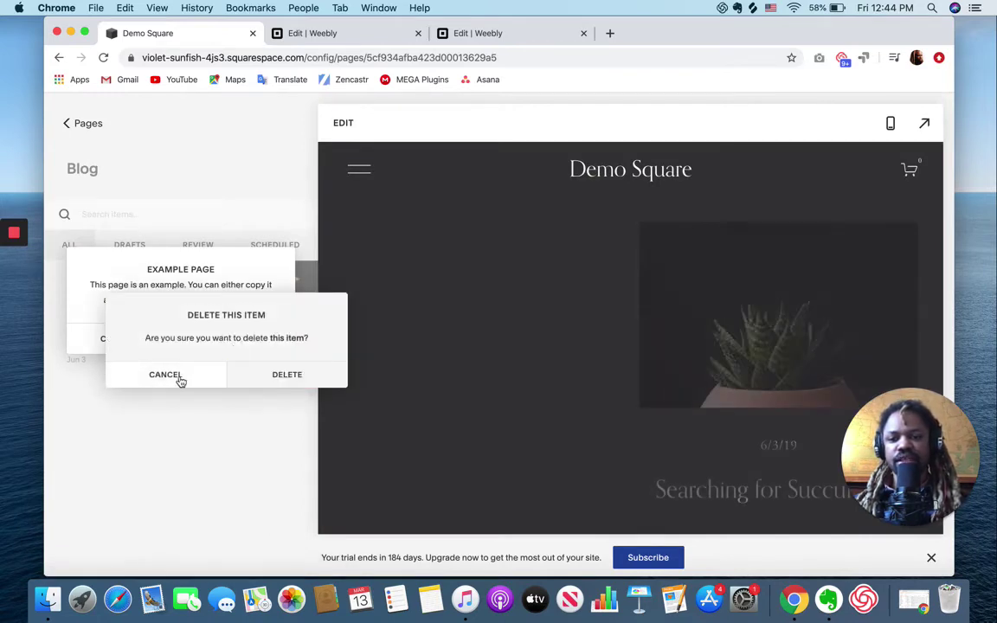
{"action": "left_click", "coordinate": [179, 380]}
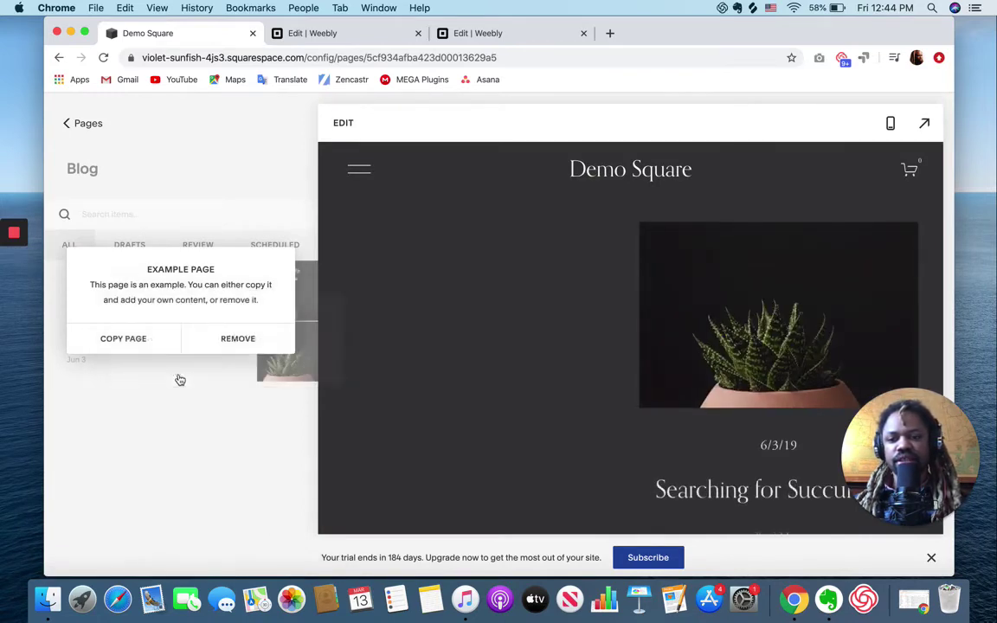
{"action": "left_click", "coordinate": [125, 341]}
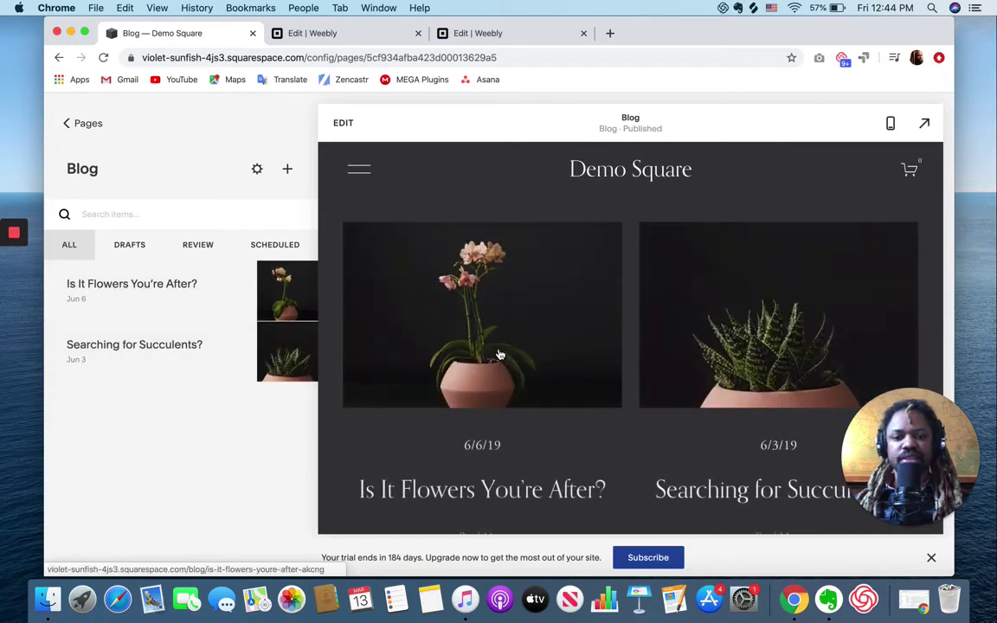
Step: Examine the copied Blog page's post previews, footer and option for adding a post
{"action": "scroll", "coordinate": [523, 374], "scroll_direction": "down", "scroll_amount": 2}
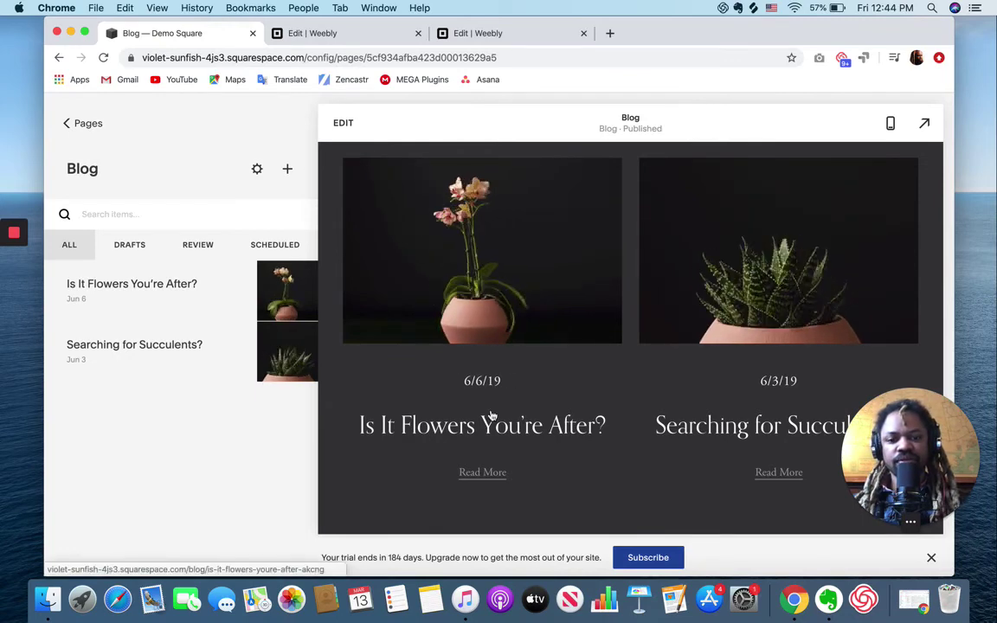
{"action": "scroll", "coordinate": [490, 416], "scroll_direction": "down", "scroll_amount": 5}
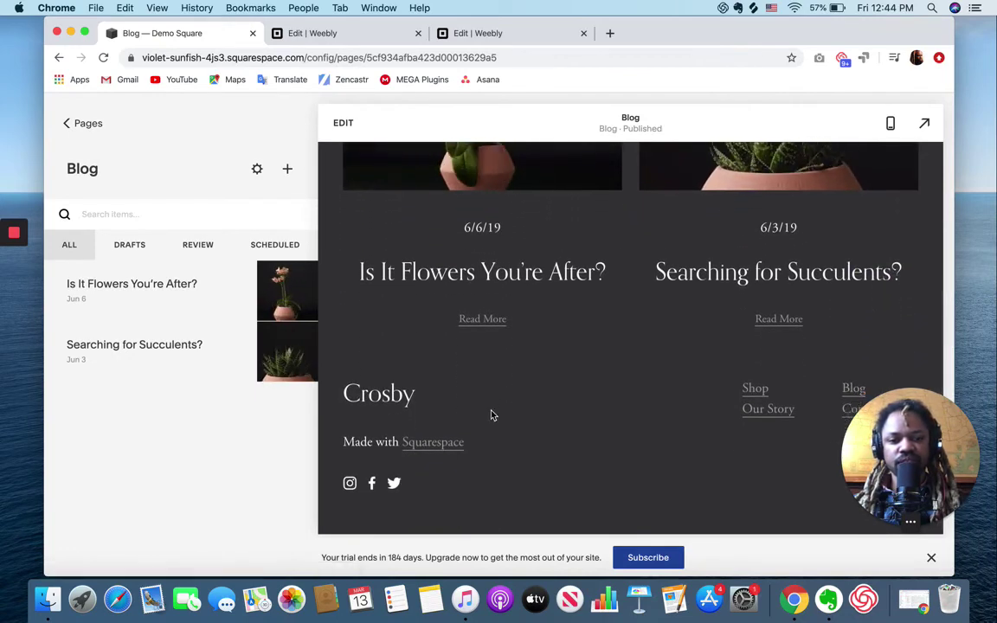
{"action": "scroll", "coordinate": [490, 415], "scroll_direction": "up", "scroll_amount": 5}
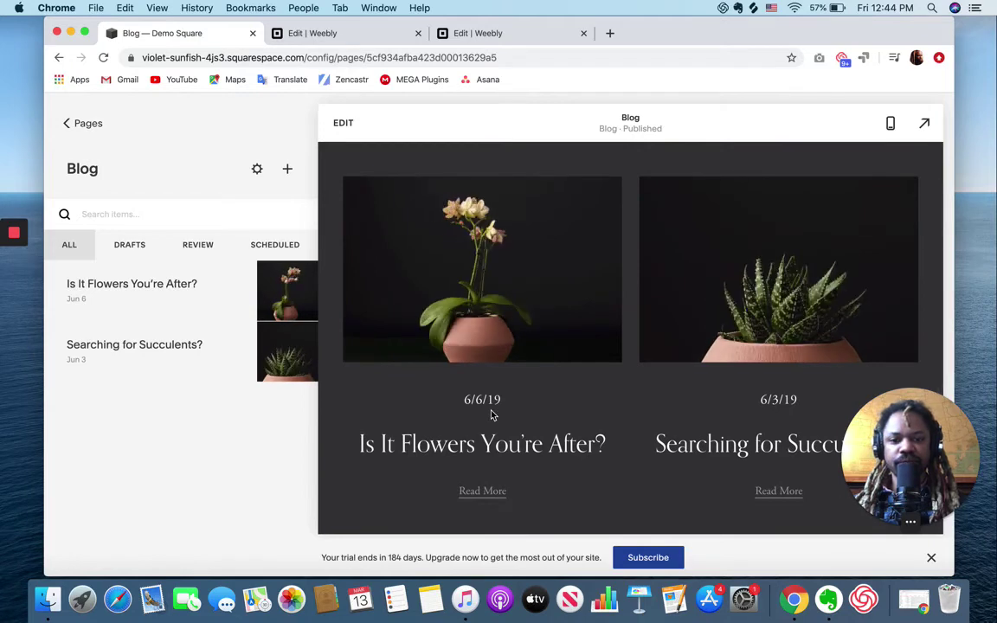
{"action": "scroll", "coordinate": [490, 416], "scroll_direction": "up", "scroll_amount": 2}
{"action": "mouse_move", "coordinate": [285, 277]}
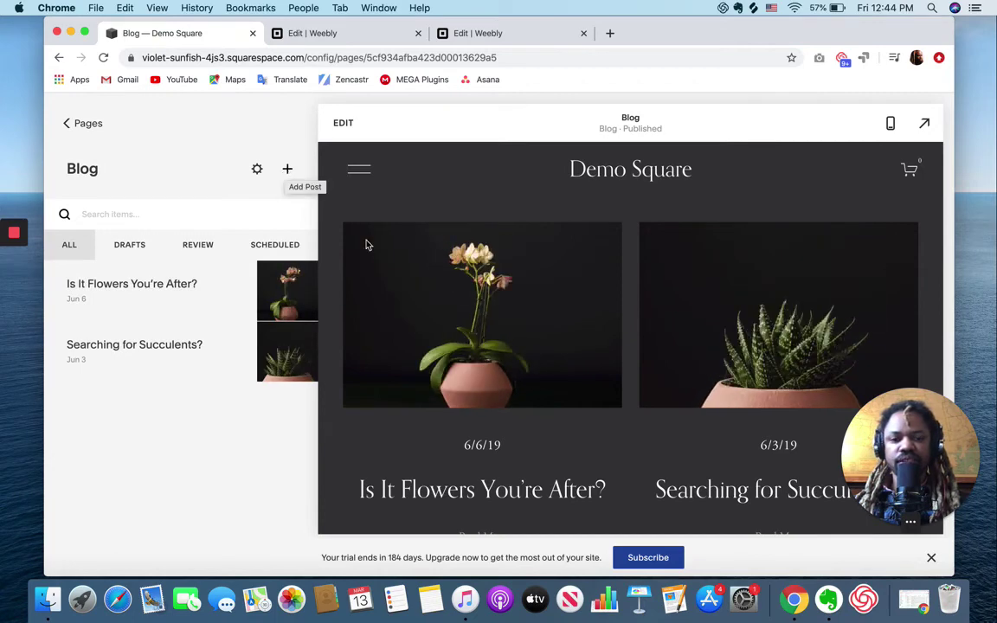
Step: Start adding a Main Navigation page from the page layouts and browse the General designs
{"action": "left_click", "coordinate": [67, 123]}
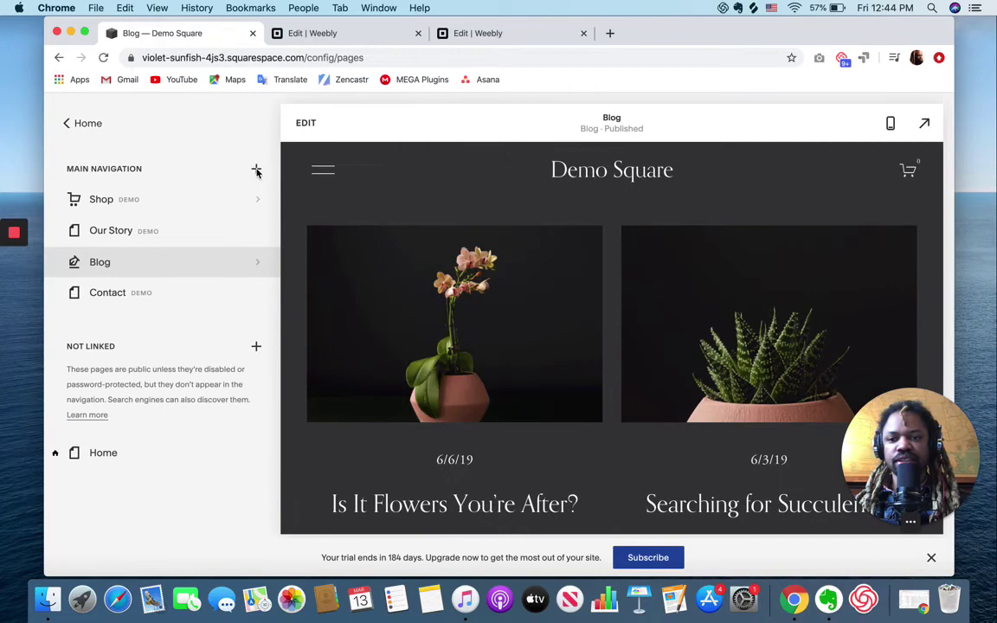
{"action": "left_click", "coordinate": [257, 171]}
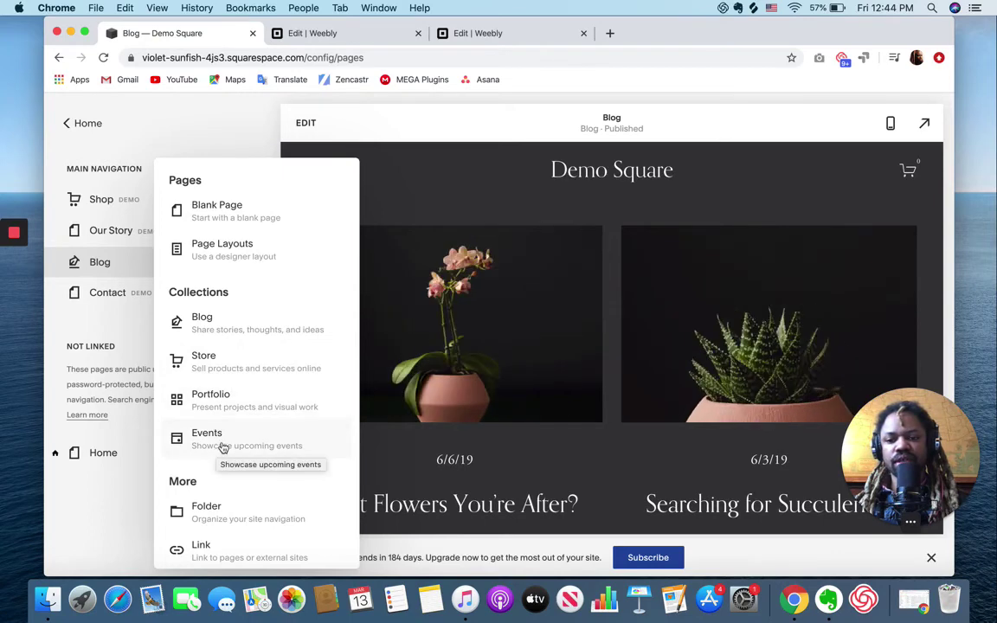
{"action": "left_click", "coordinate": [232, 263]}
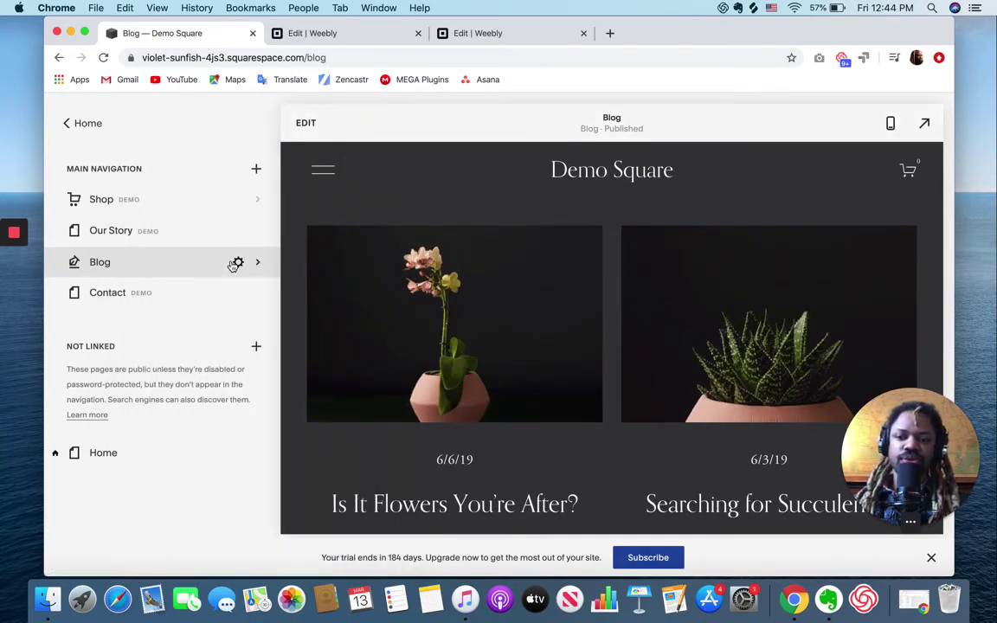
{"action": "scroll", "coordinate": [210, 383], "scroll_direction": "down", "scroll_amount": 3}
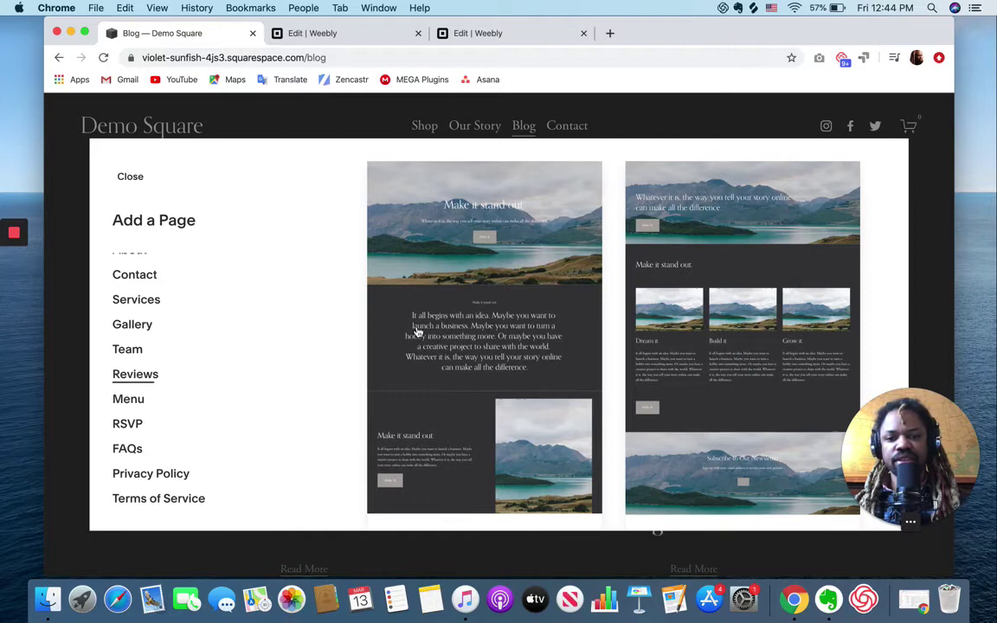
{"action": "scroll", "coordinate": [482, 391], "scroll_direction": "down", "scroll_amount": 3}
{"action": "scroll", "coordinate": [483, 390], "scroll_direction": "down", "scroll_amount": 3}
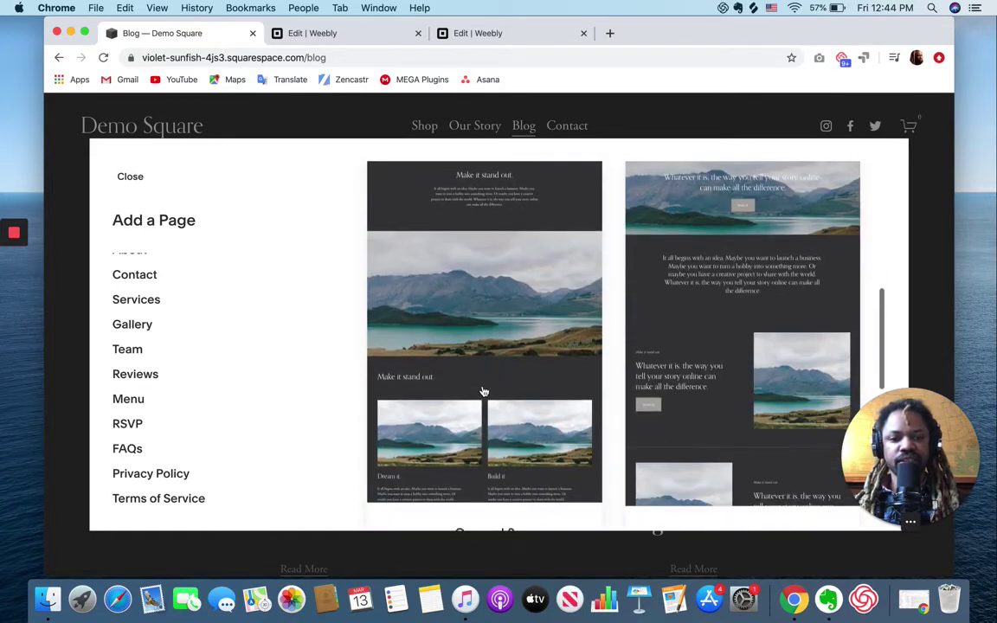
Step: Browse the Reviews page layouts and the other layout categories
{"action": "left_click", "coordinate": [132, 378]}
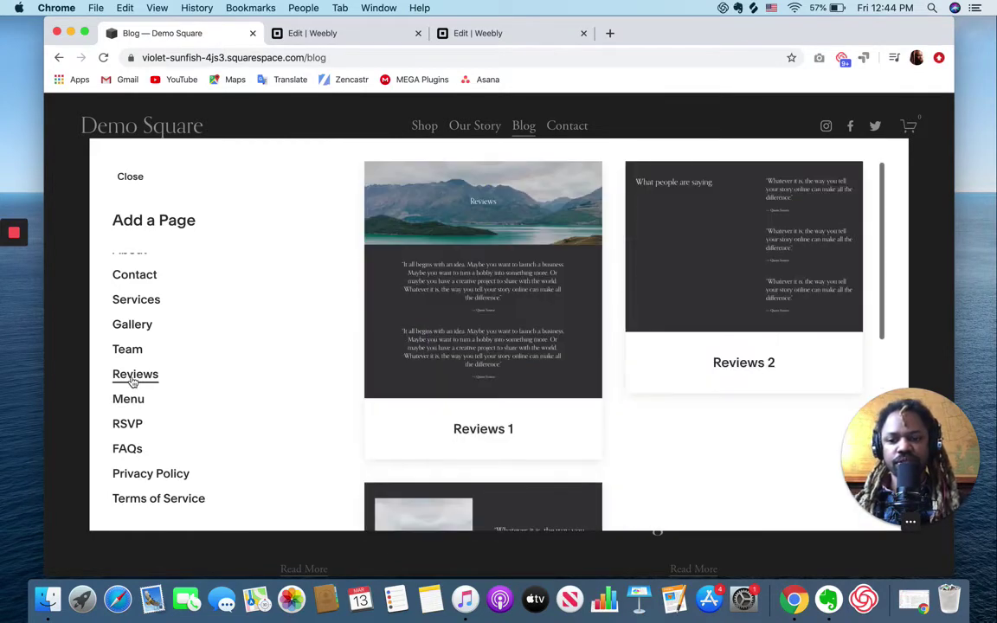
{"action": "scroll", "coordinate": [712, 289], "scroll_direction": "down", "scroll_amount": 3}
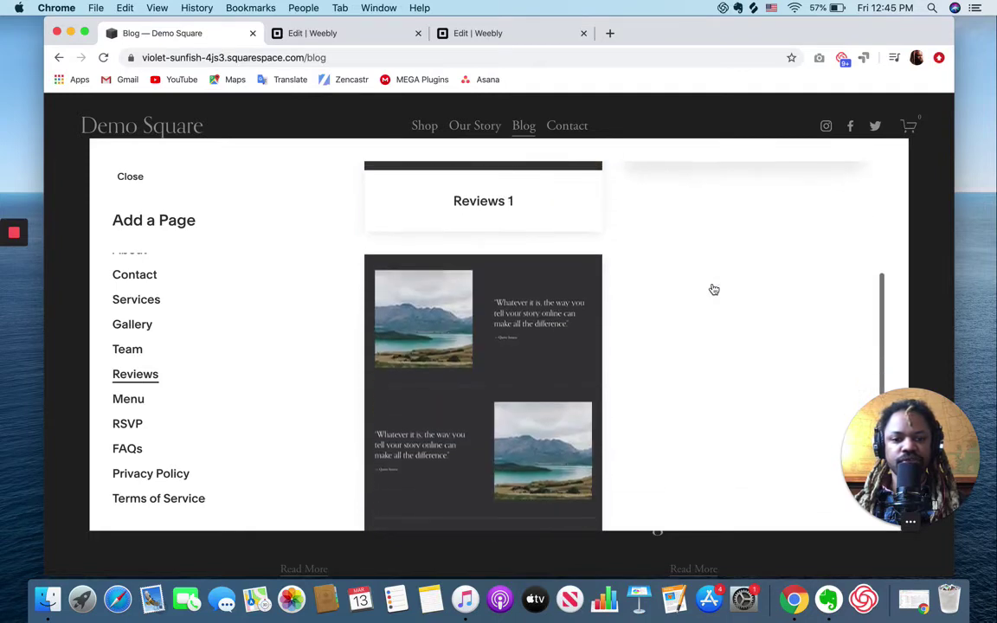
{"action": "scroll", "coordinate": [712, 290], "scroll_direction": "up", "scroll_amount": 3}
{"action": "scroll", "coordinate": [177, 315], "scroll_direction": "up", "scroll_amount": 2}
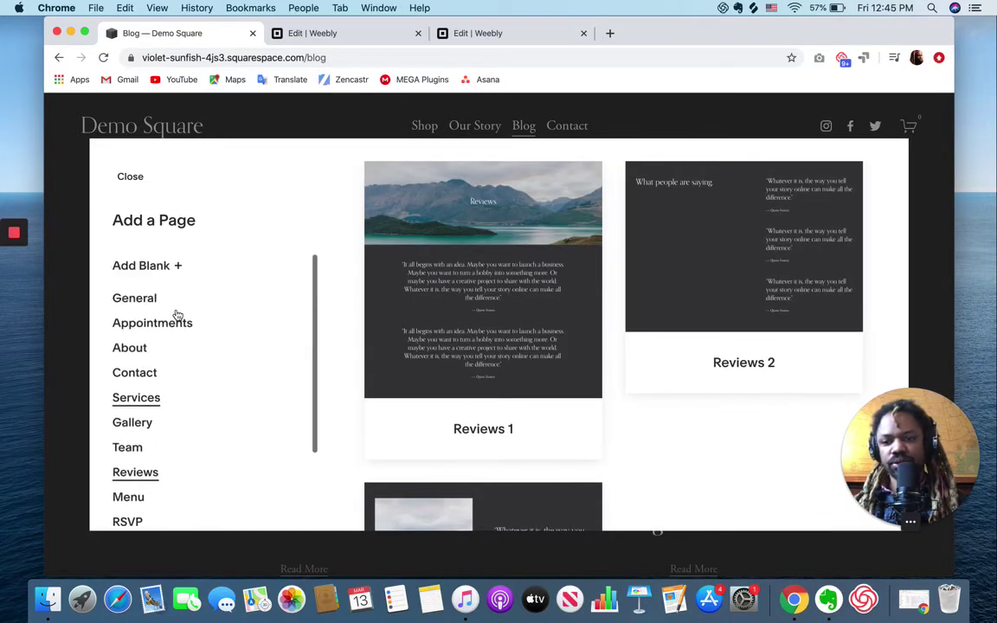
Step: Browse the Services page layouts and add the Services 2 layout as a Main Navigation page, keeping its name
{"action": "left_click", "coordinate": [132, 398]}
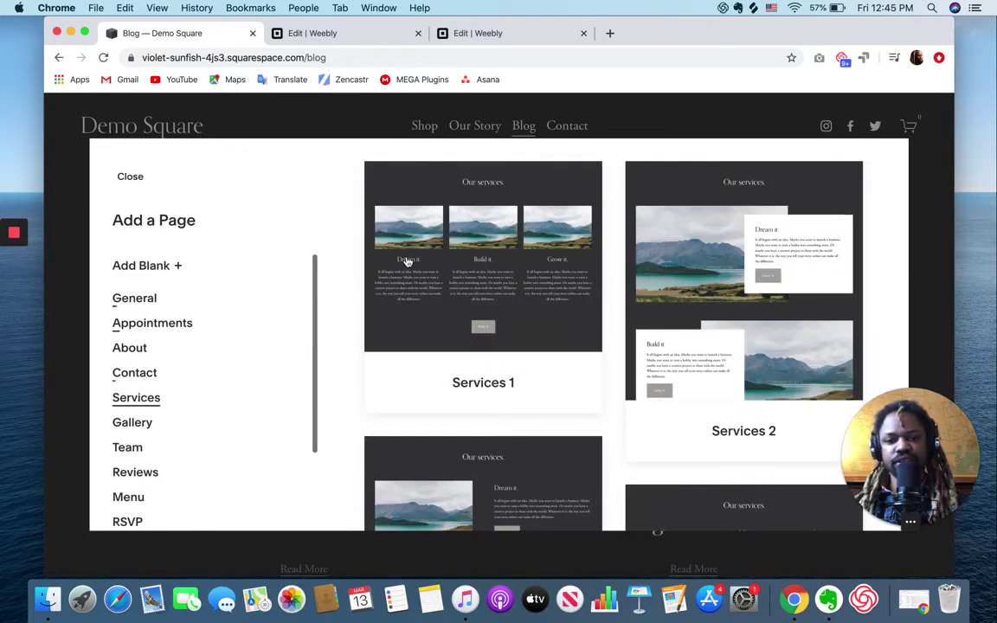
{"action": "scroll", "coordinate": [485, 323], "scroll_direction": "down", "scroll_amount": 3}
{"action": "scroll", "coordinate": [484, 322], "scroll_direction": "up", "scroll_amount": 3}
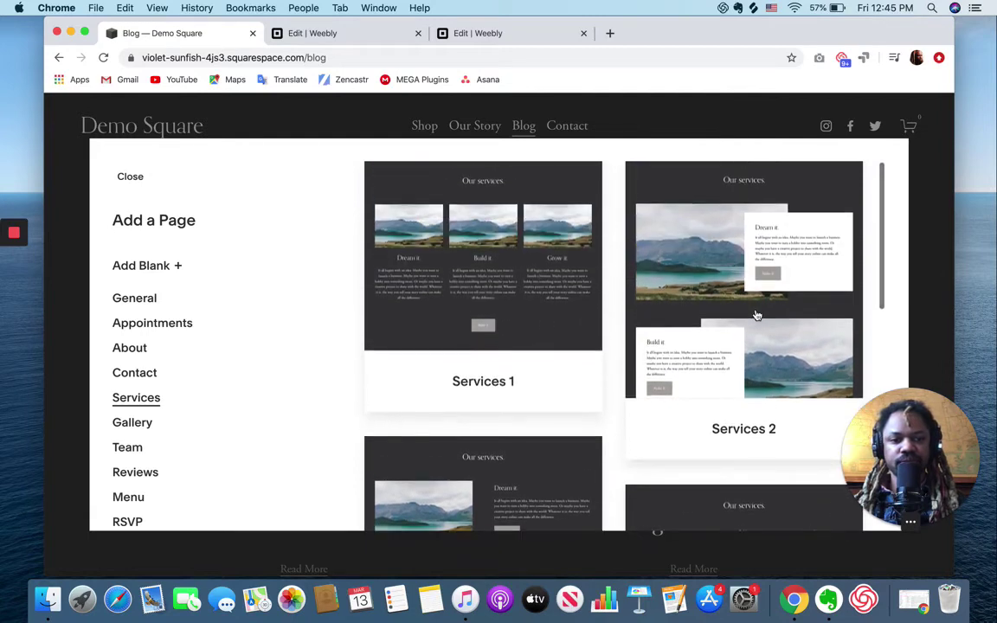
{"action": "scroll", "coordinate": [719, 297], "scroll_direction": "down", "scroll_amount": 5}
{"action": "scroll", "coordinate": [719, 298], "scroll_direction": "down", "scroll_amount": 4}
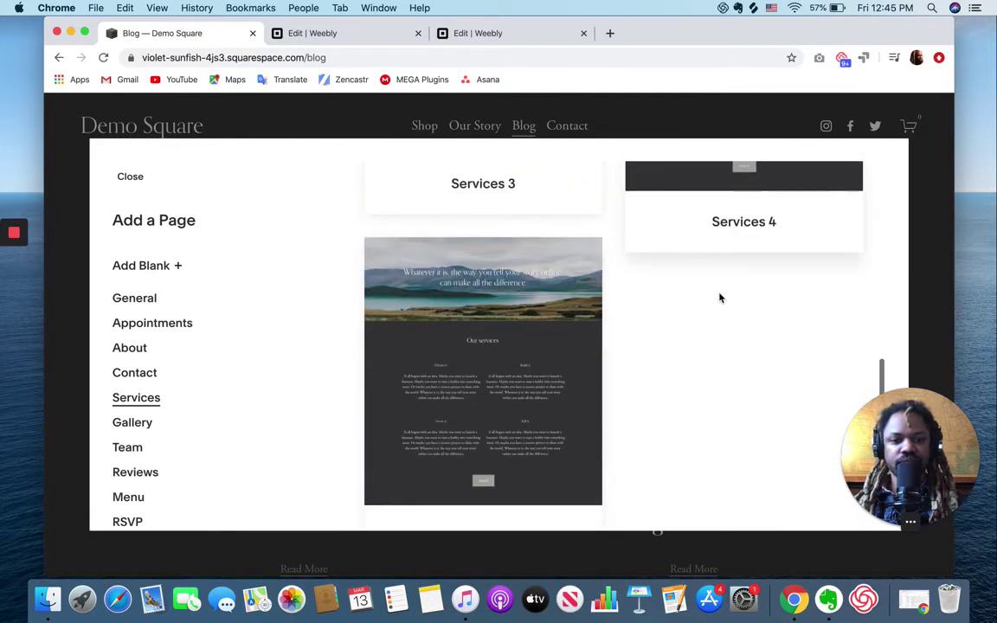
{"action": "scroll", "coordinate": [720, 297], "scroll_direction": "up", "scroll_amount": 8}
{"action": "left_click", "coordinate": [759, 237]}
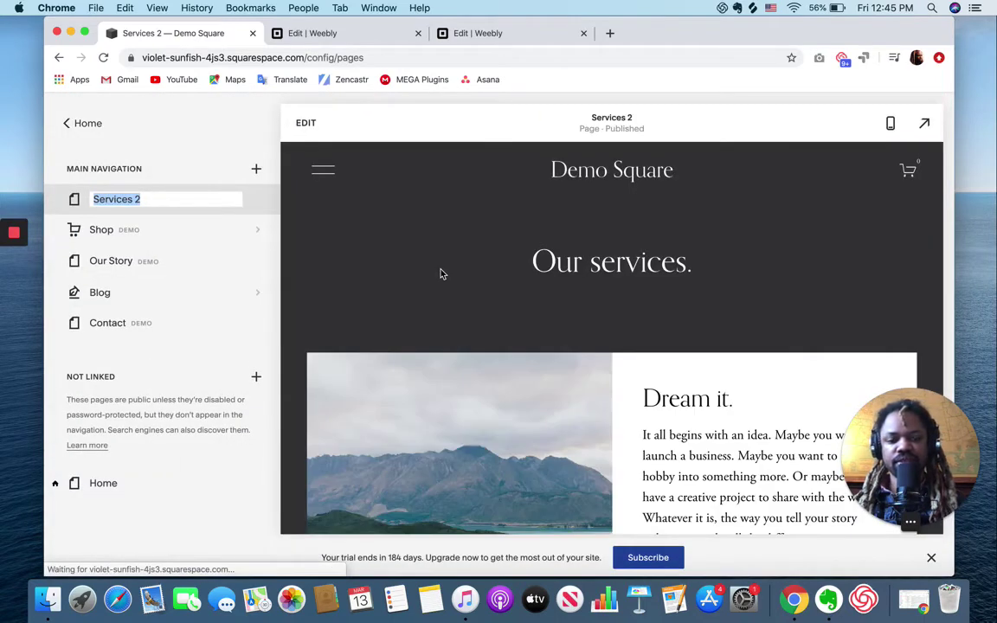
{"action": "key", "text": "Return"}
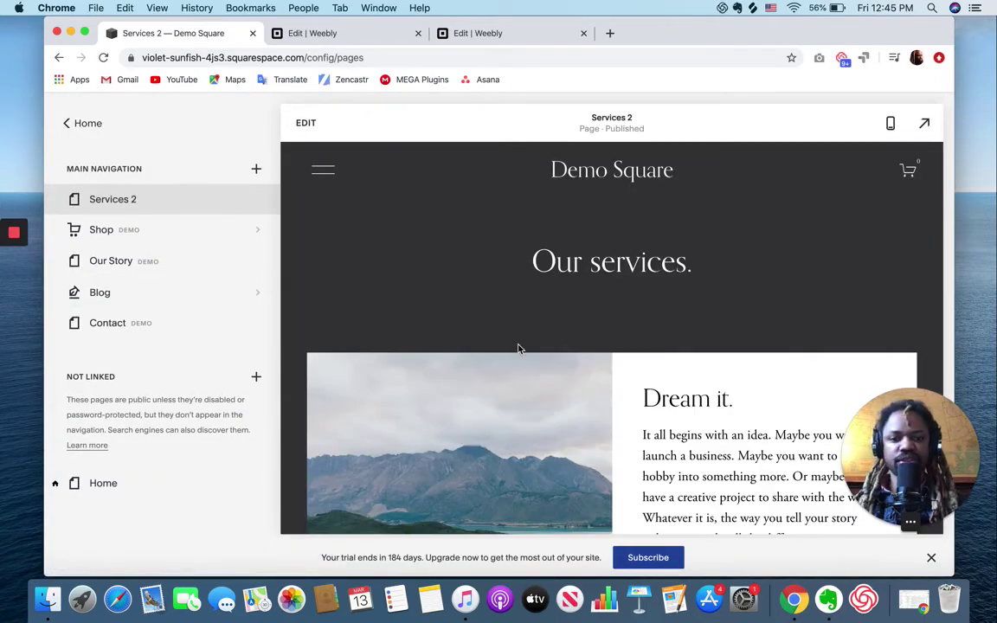
Step: Preview the new Services 2 page and open it for editing to examine its blocks, spacers and footer
{"action": "scroll", "coordinate": [517, 348], "scroll_direction": "down", "scroll_amount": 6}
{"action": "scroll", "coordinate": [517, 348], "scroll_direction": "up", "scroll_amount": 6}
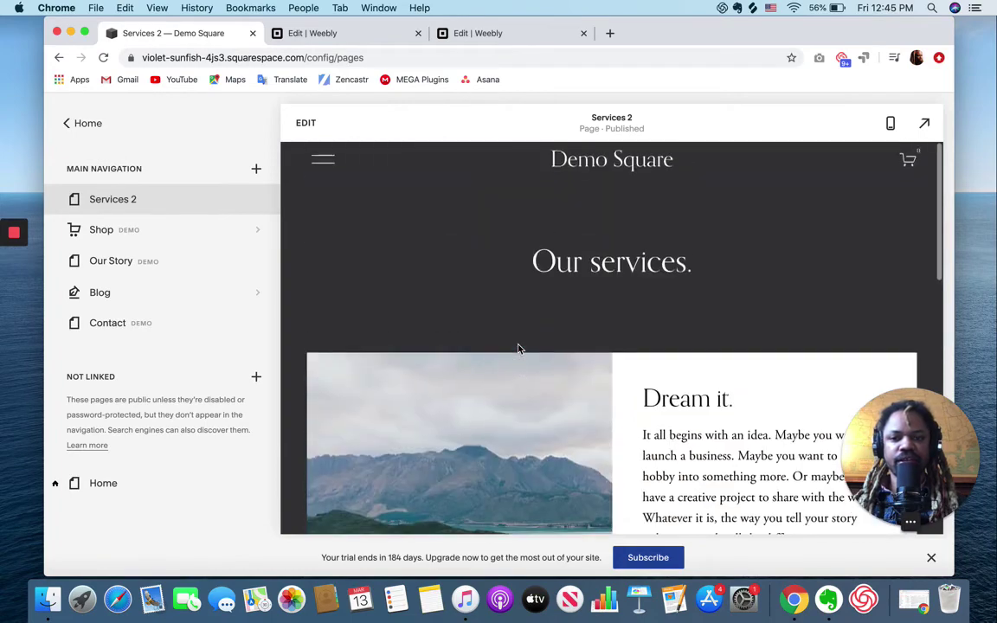
{"action": "left_click", "coordinate": [306, 122]}
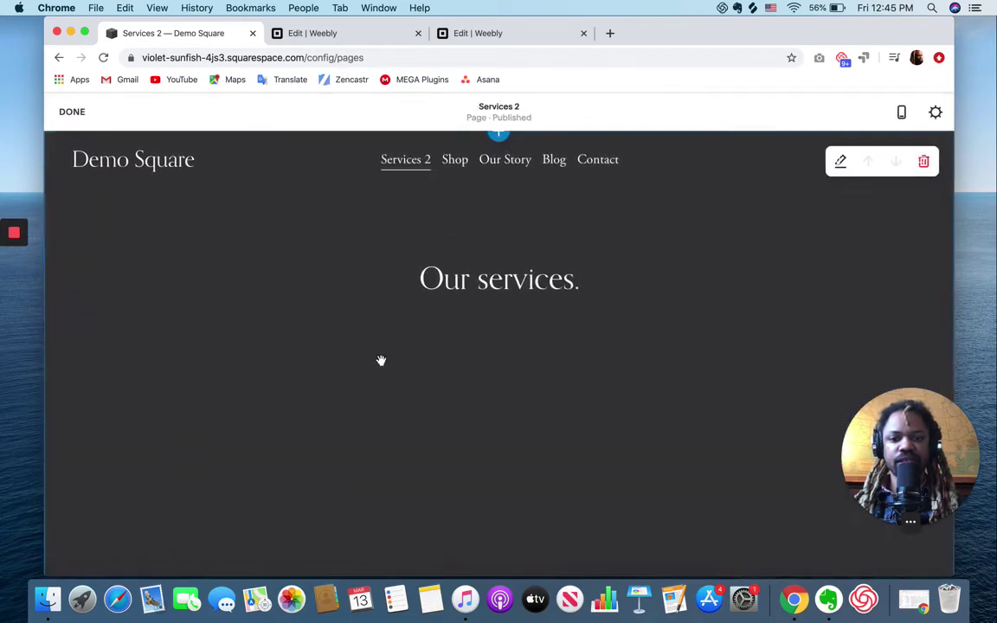
{"action": "scroll", "coordinate": [385, 359], "scroll_direction": "down", "scroll_amount": 2}
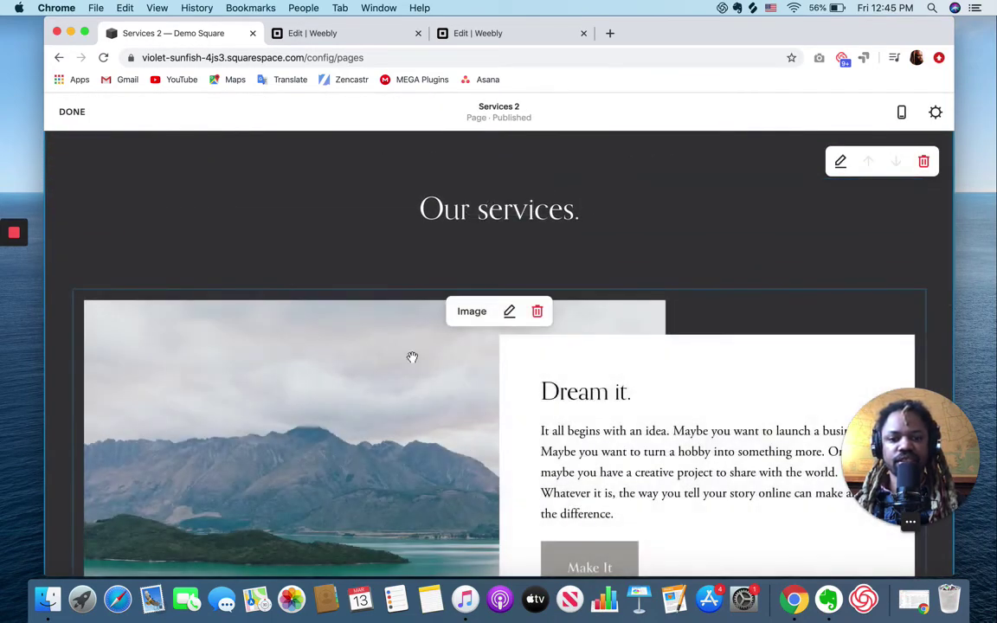
{"action": "scroll", "coordinate": [406, 251], "scroll_direction": "up", "scroll_amount": 2}
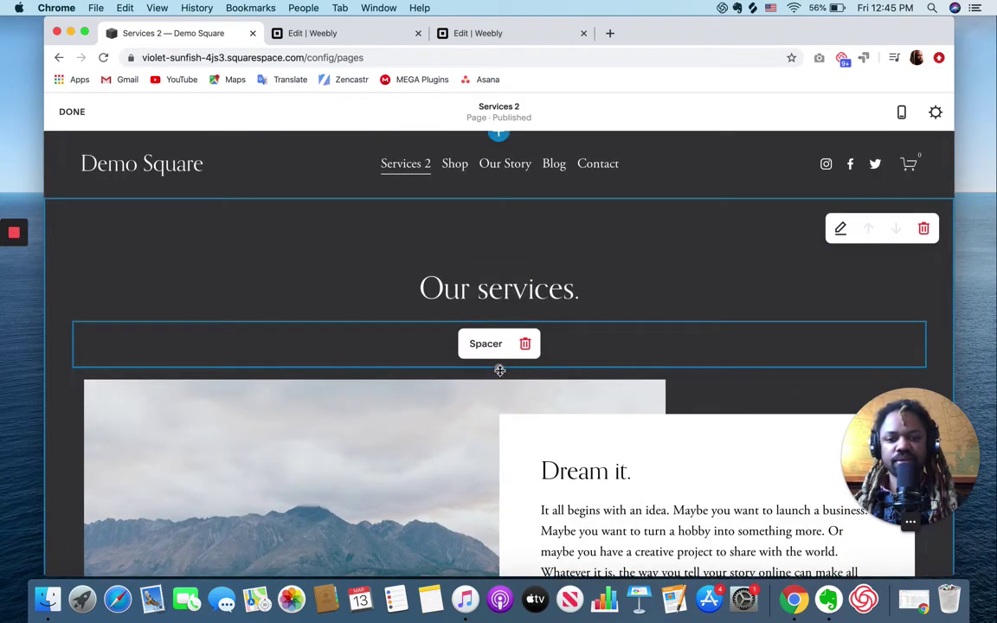
{"action": "scroll", "coordinate": [272, 322], "scroll_direction": "down", "scroll_amount": 5}
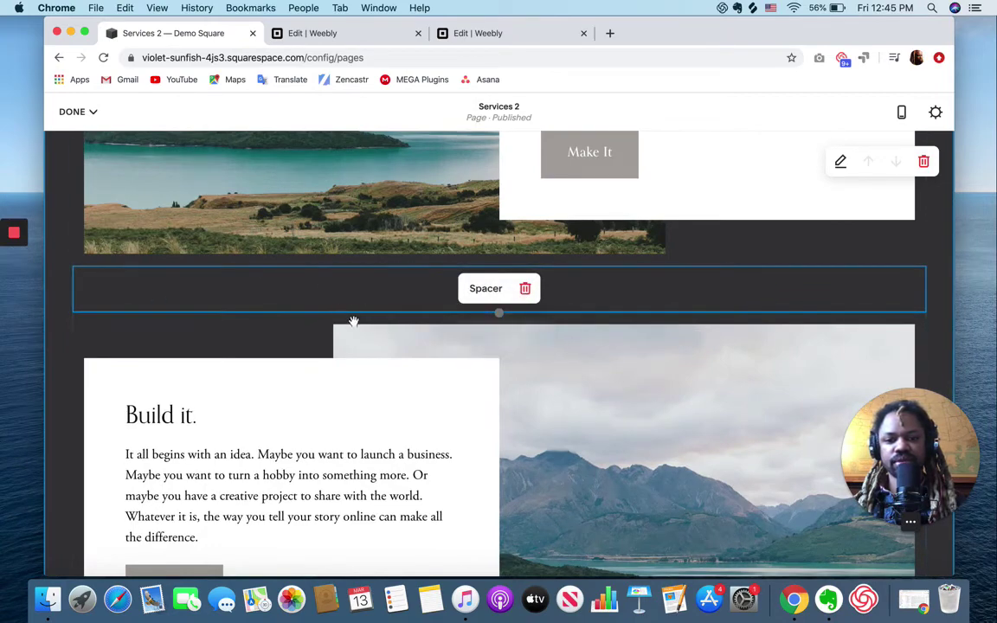
{"action": "scroll", "coordinate": [247, 313], "scroll_direction": "down", "scroll_amount": 5}
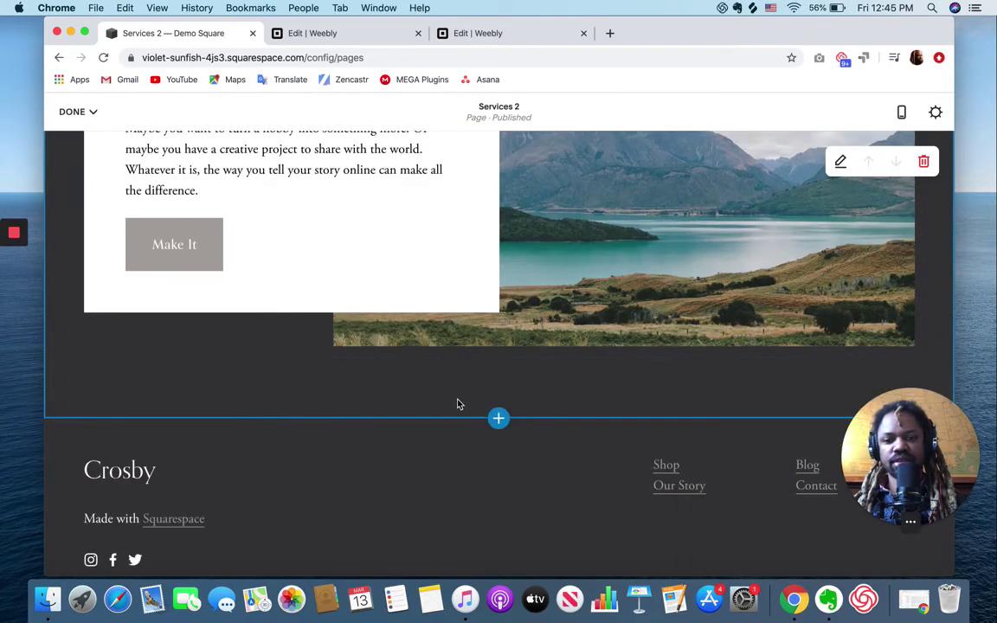
{"action": "scroll", "coordinate": [427, 263], "scroll_direction": "up", "scroll_amount": 6}
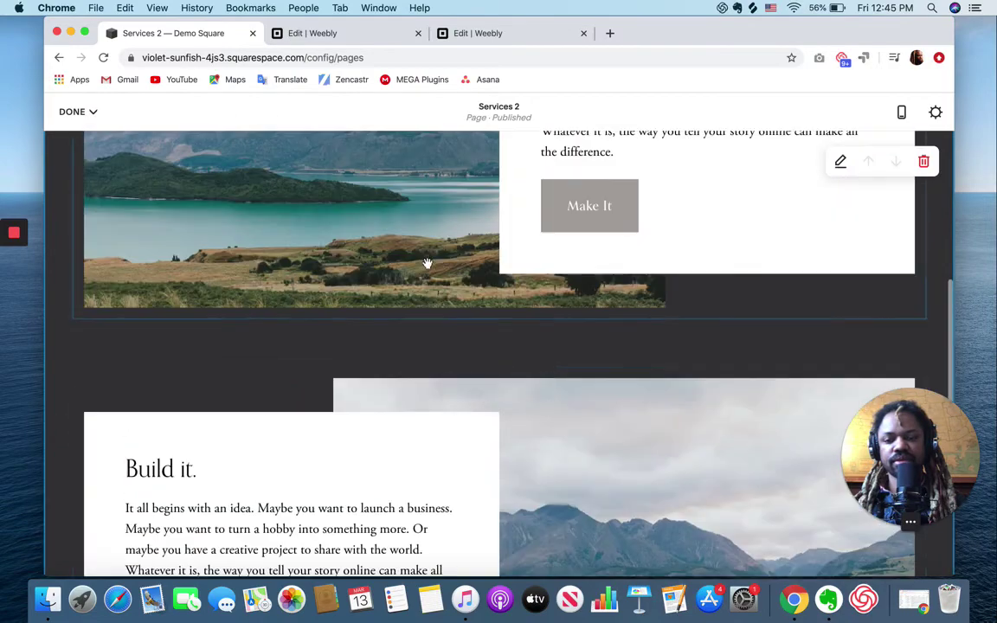
{"action": "scroll", "coordinate": [427, 263], "scroll_direction": "up", "scroll_amount": 8}
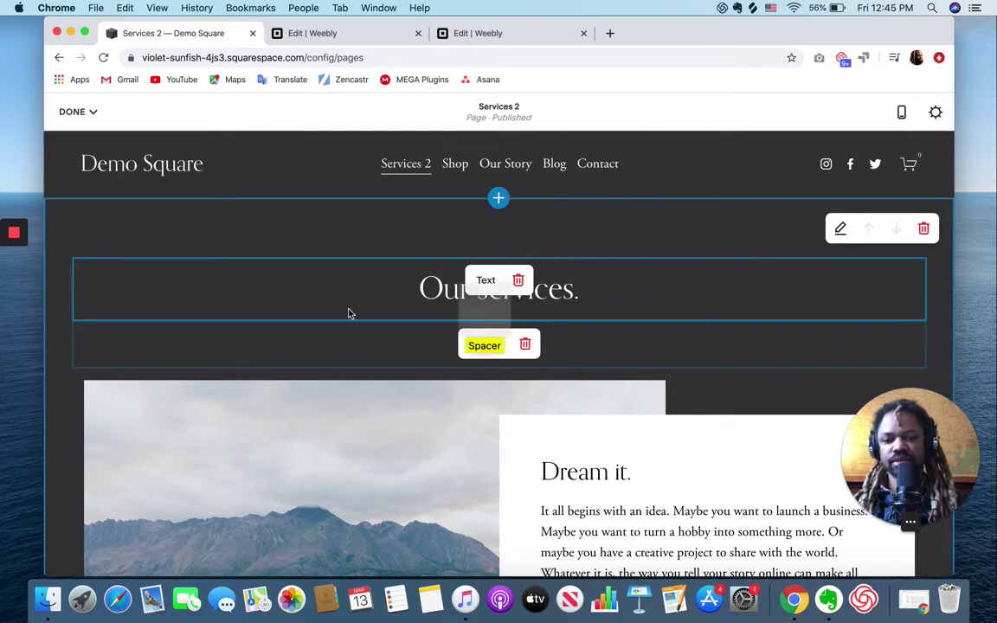
Step: Try moving the spacer beside the "Our services." heading and browse the content blocks available for insertion there
{"action": "left_click_drag", "start_coordinate": [348, 313], "coordinate": [311, 350]}
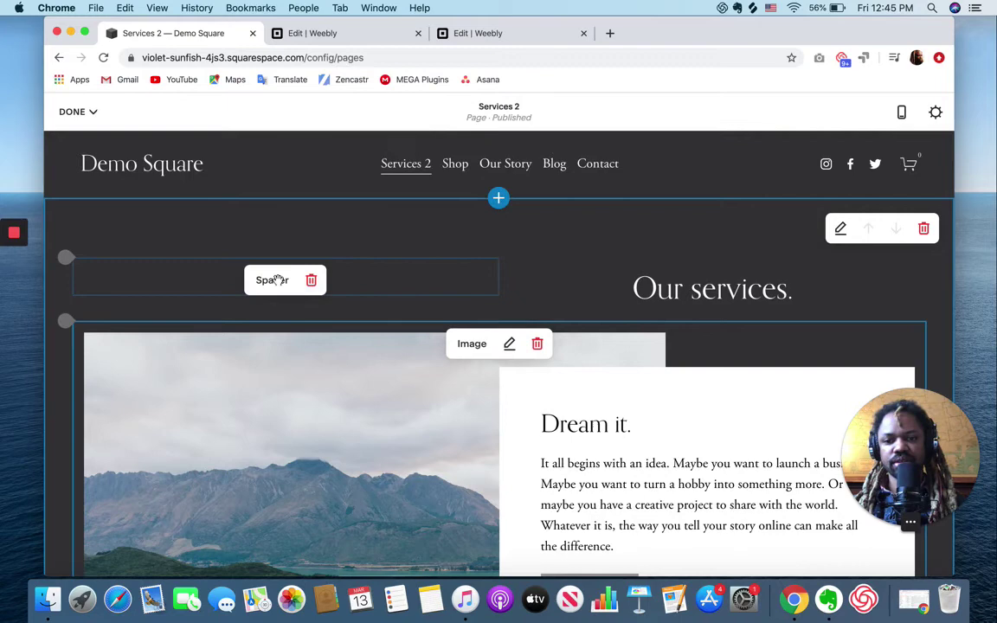
{"action": "left_click", "coordinate": [69, 260]}
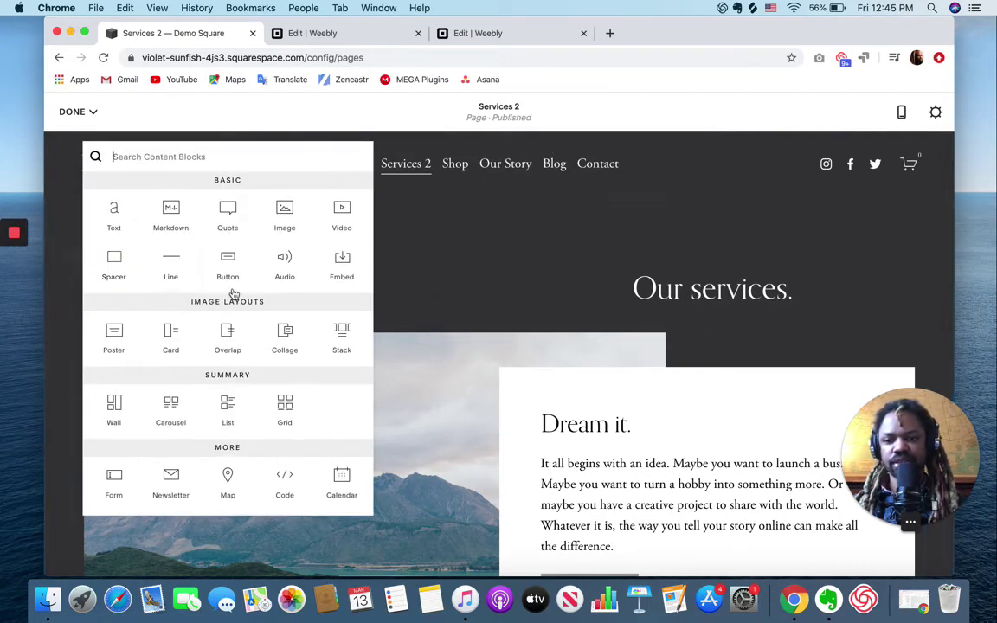
{"action": "scroll", "coordinate": [232, 294], "scroll_direction": "down", "scroll_amount": 5}
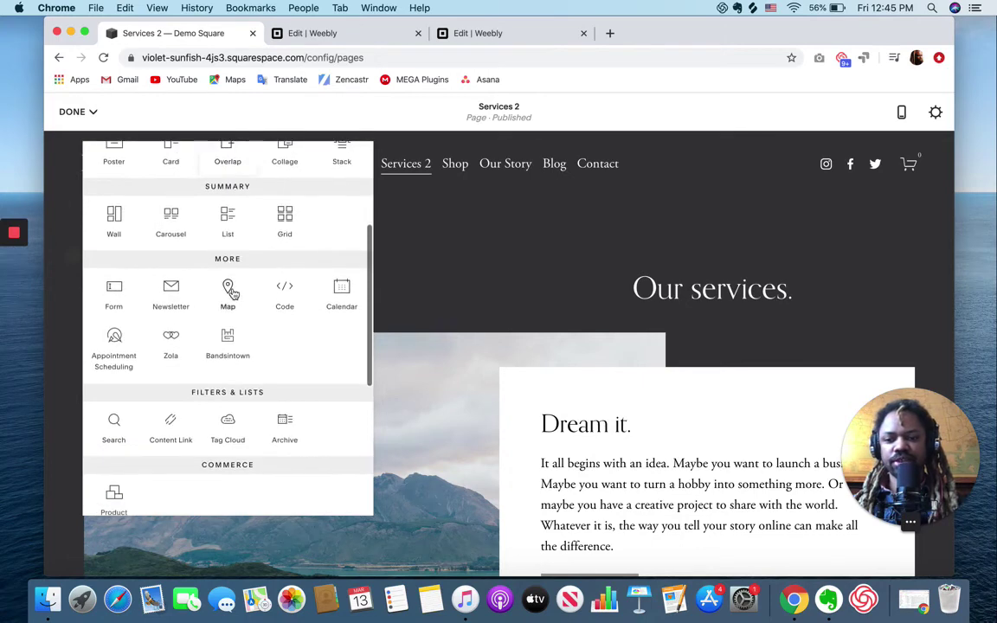
{"action": "scroll", "coordinate": [232, 294], "scroll_direction": "down", "scroll_amount": 6}
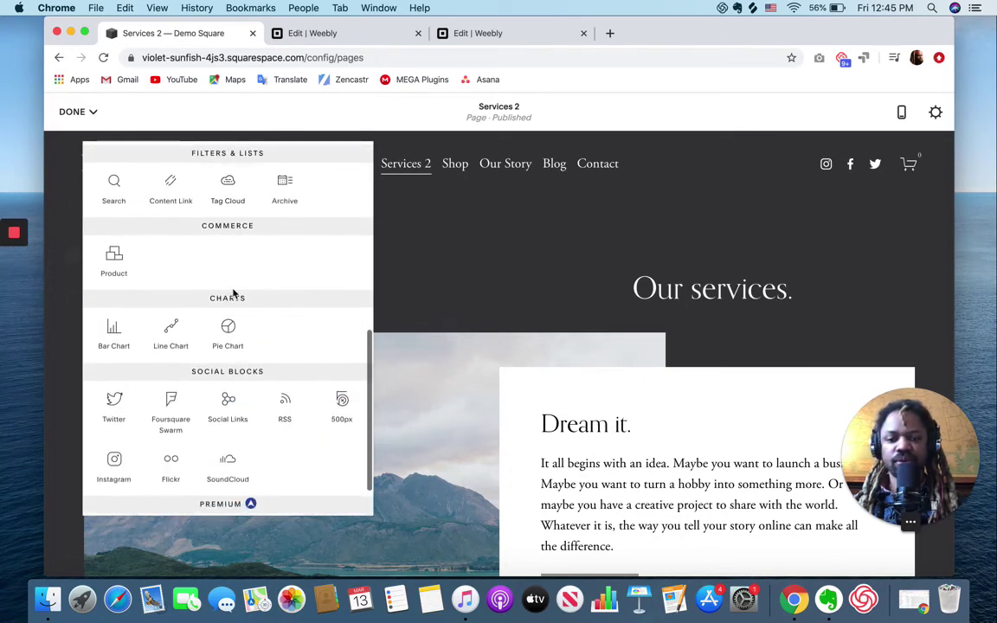
{"action": "scroll", "coordinate": [232, 294], "scroll_direction": "down", "scroll_amount": 2}
{"action": "scroll", "coordinate": [232, 294], "scroll_direction": "up", "scroll_amount": 8}
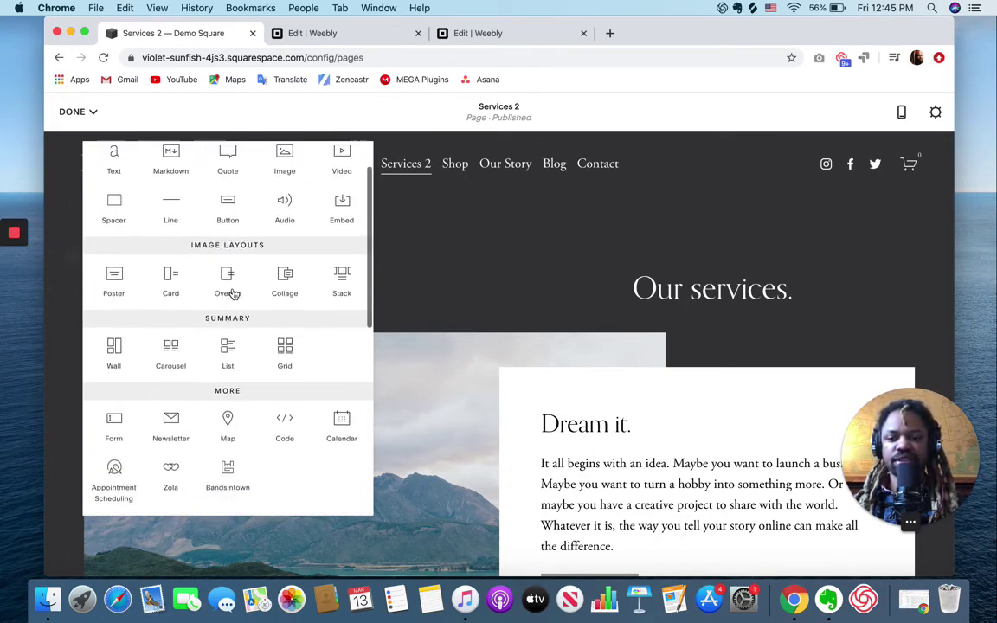
{"action": "scroll", "coordinate": [232, 294], "scroll_direction": "up", "scroll_amount": 3}
{"action": "left_click_drag", "start_coordinate": [114, 251], "coordinate": [452, 290]}
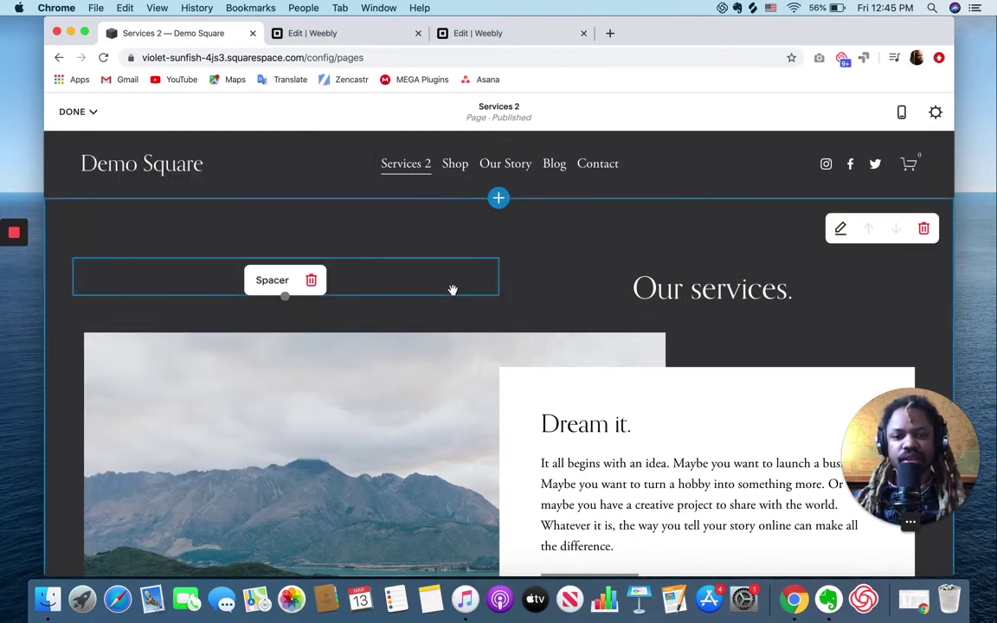
Step: Discard the layout changes made to the Services 2 page and leave its editing mode
{"action": "left_click", "coordinate": [74, 112]}
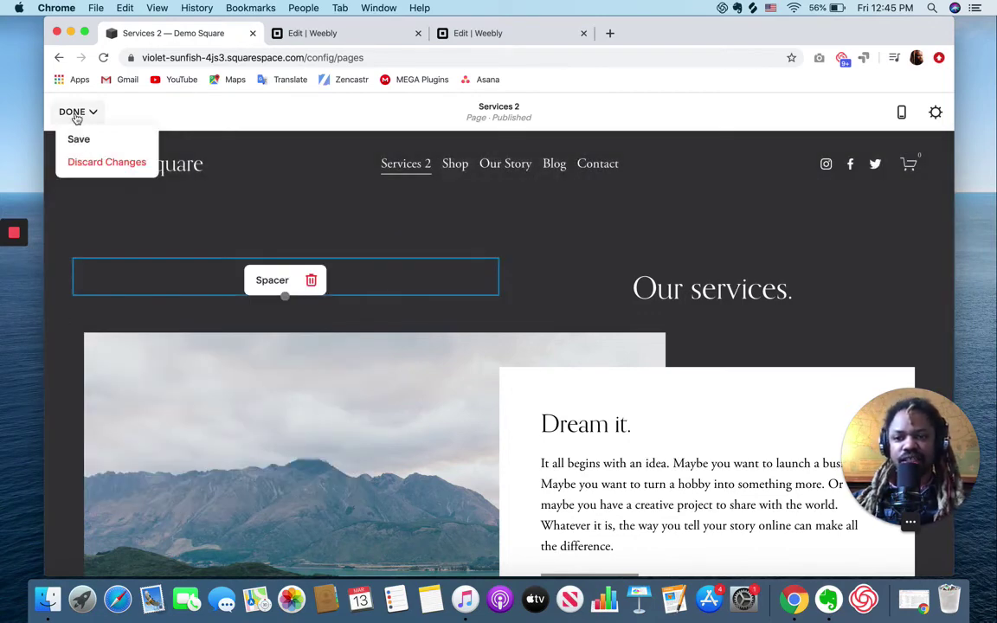
{"action": "left_click", "coordinate": [83, 162]}
{"action": "left_click", "coordinate": [232, 199]}
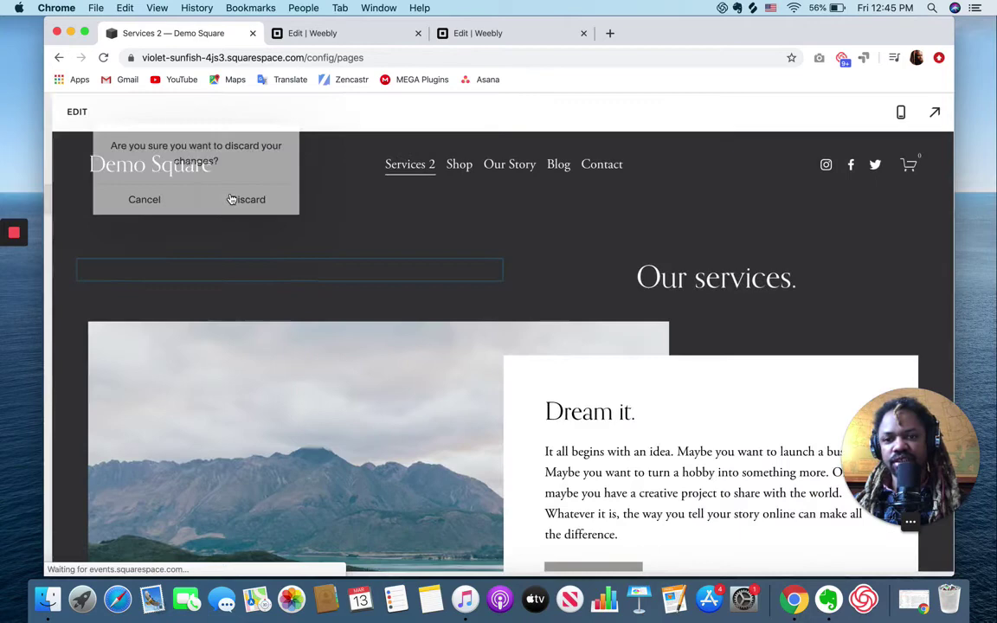
Step: Open the site's Design settings and view the Colors palette and themes
{"action": "left_click", "coordinate": [62, 123]}
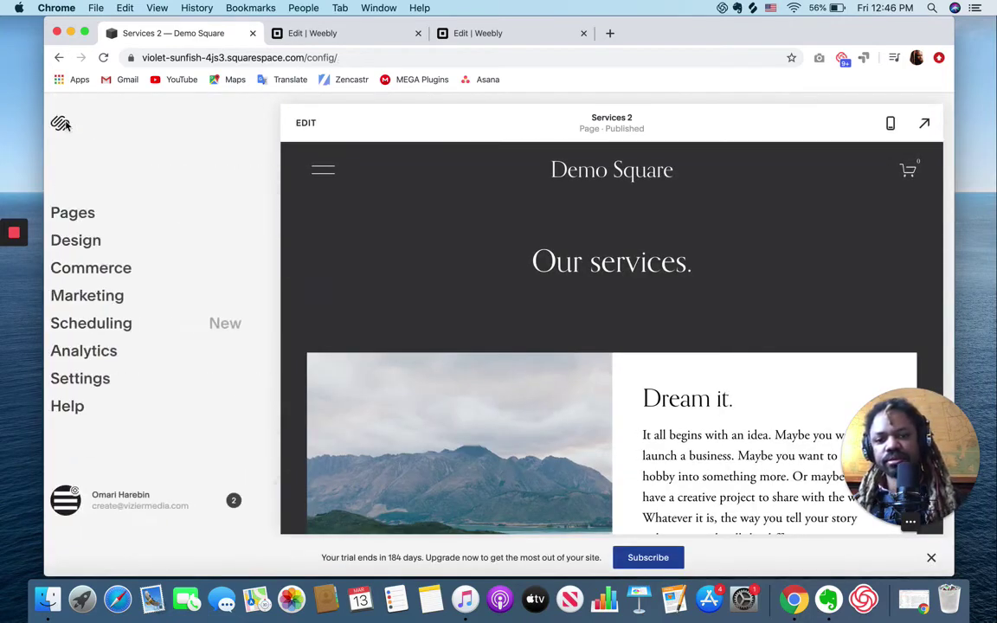
{"action": "left_click", "coordinate": [90, 240]}
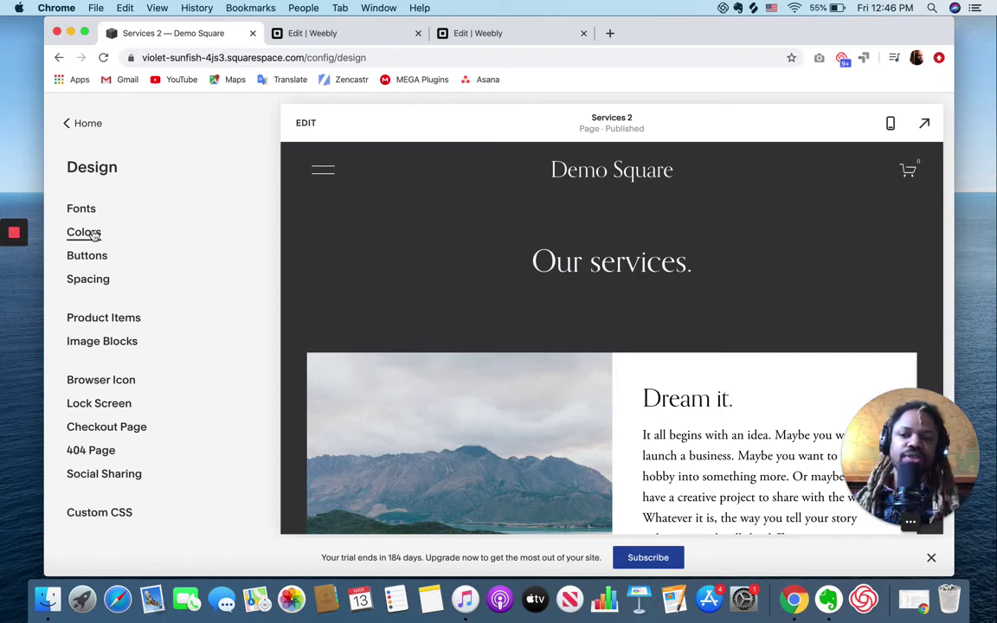
{"action": "left_click", "coordinate": [93, 235]}
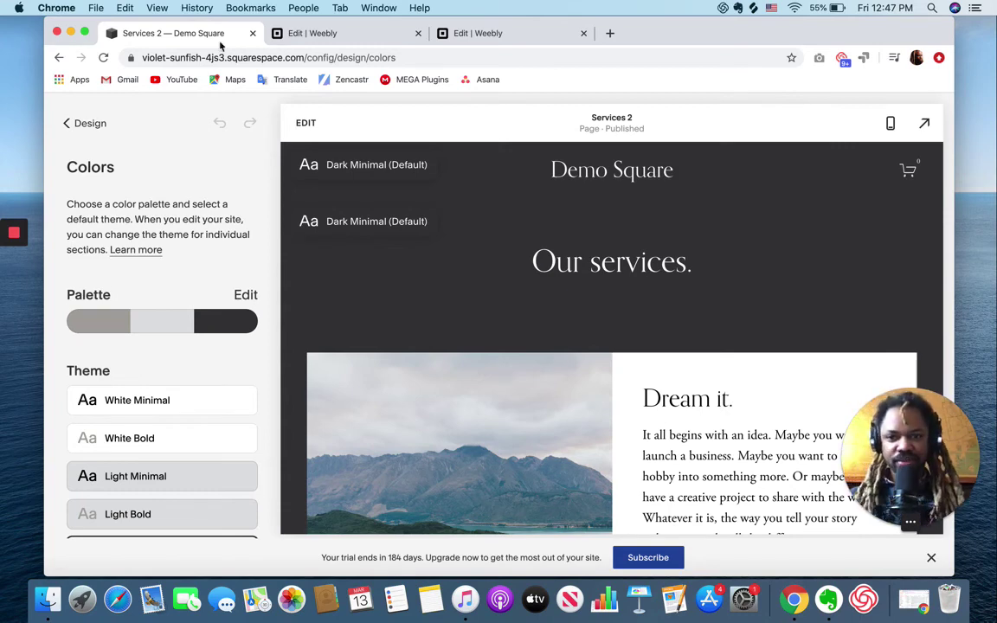
Step: Exit the Weebly editor to view the Demo Weeb dashboard, and return to the Squarespace site's home menu for comparison
{"action": "left_click", "coordinate": [300, 34]}
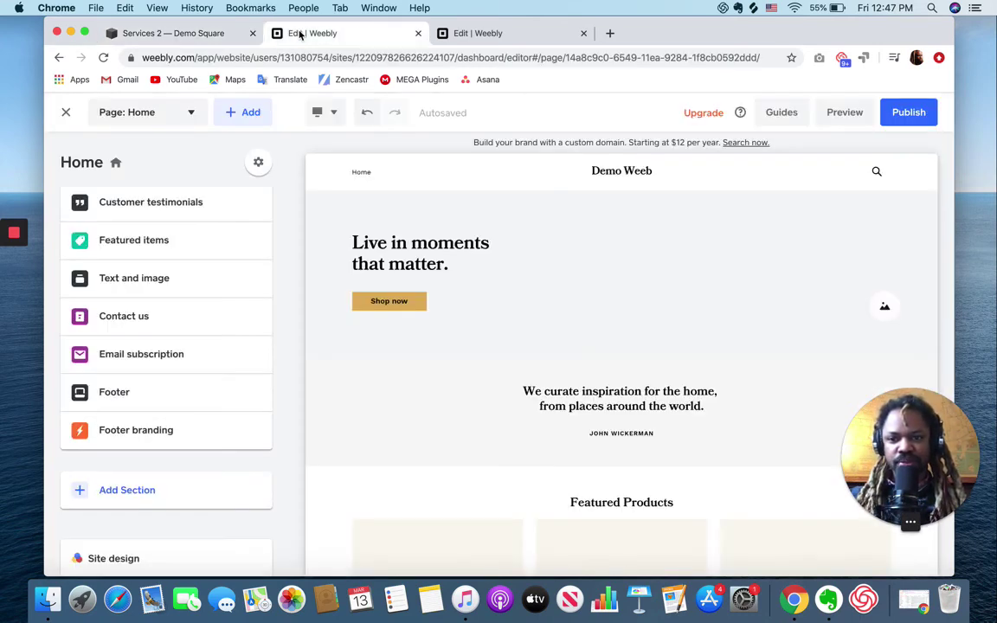
{"action": "left_click", "coordinate": [66, 113]}
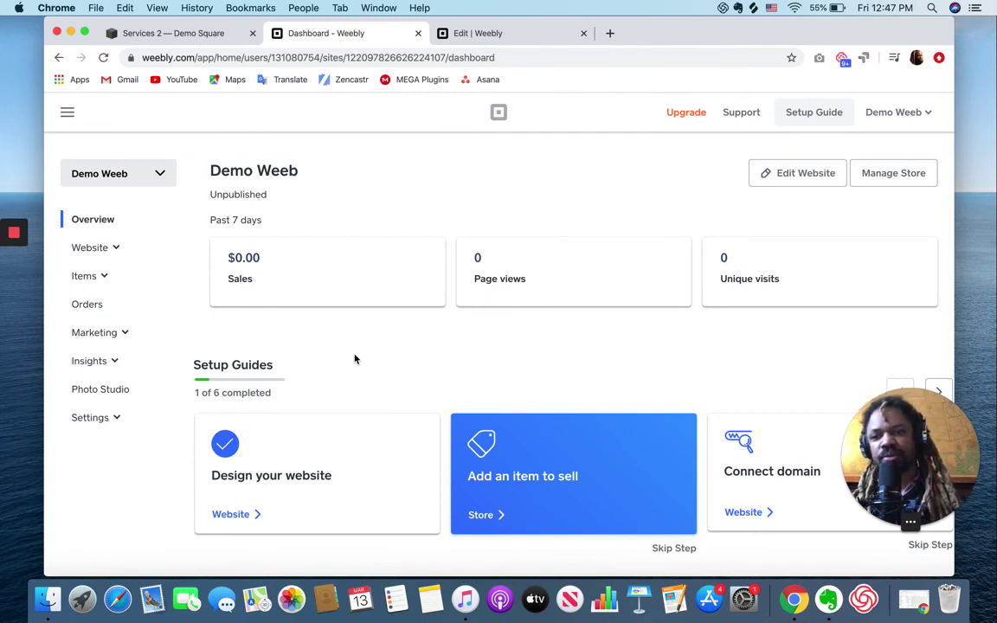
{"action": "left_click", "coordinate": [176, 34]}
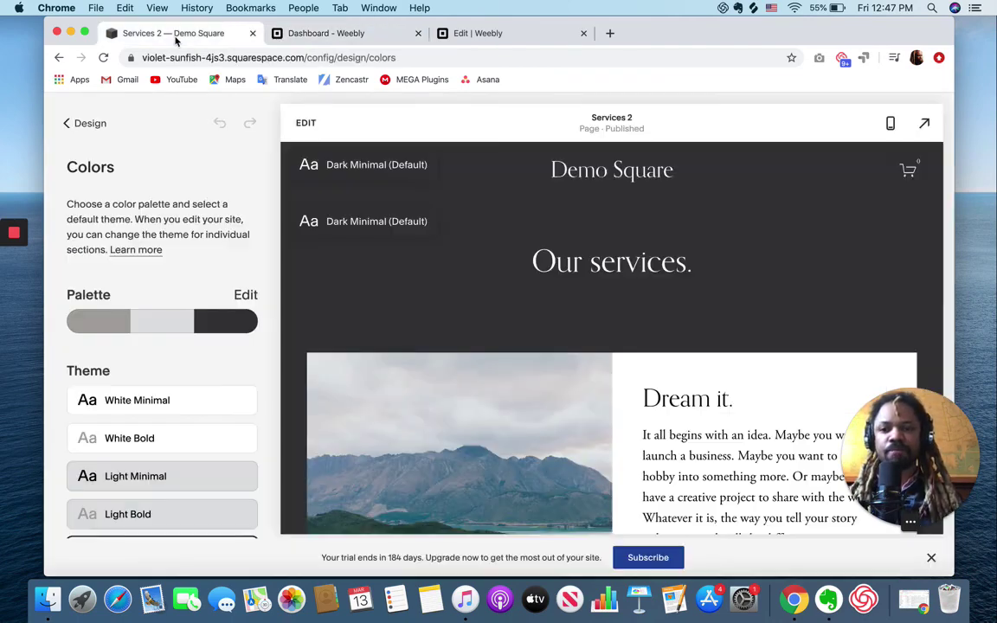
{"action": "left_click", "coordinate": [64, 122]}
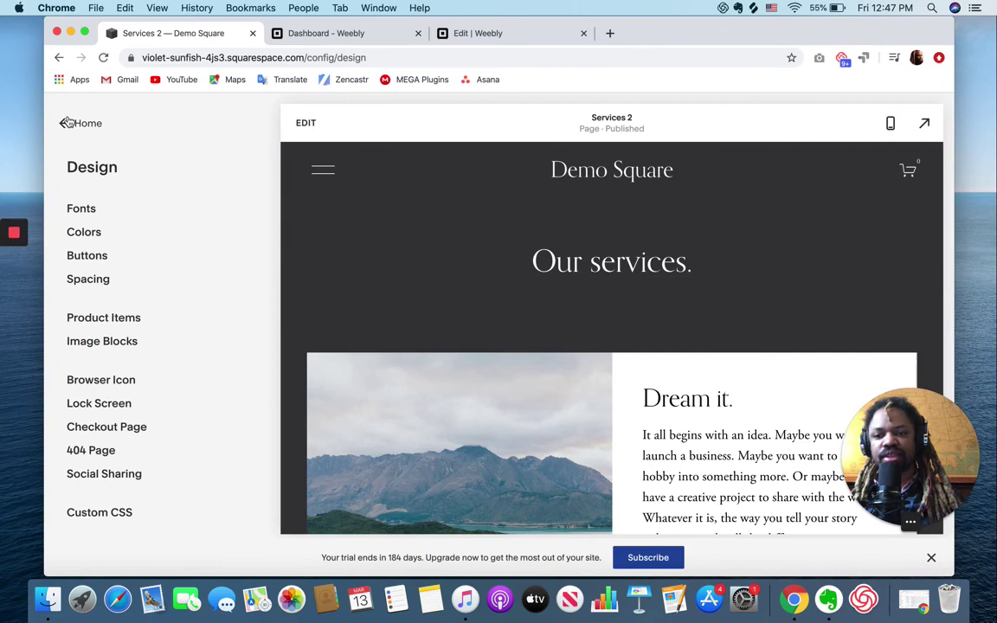
{"action": "left_click", "coordinate": [68, 123]}
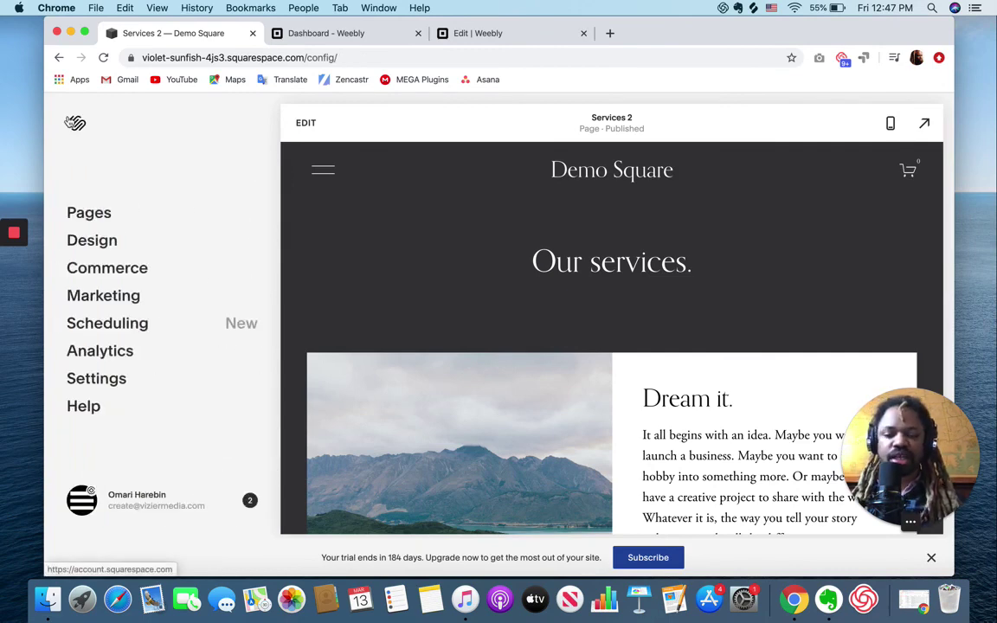